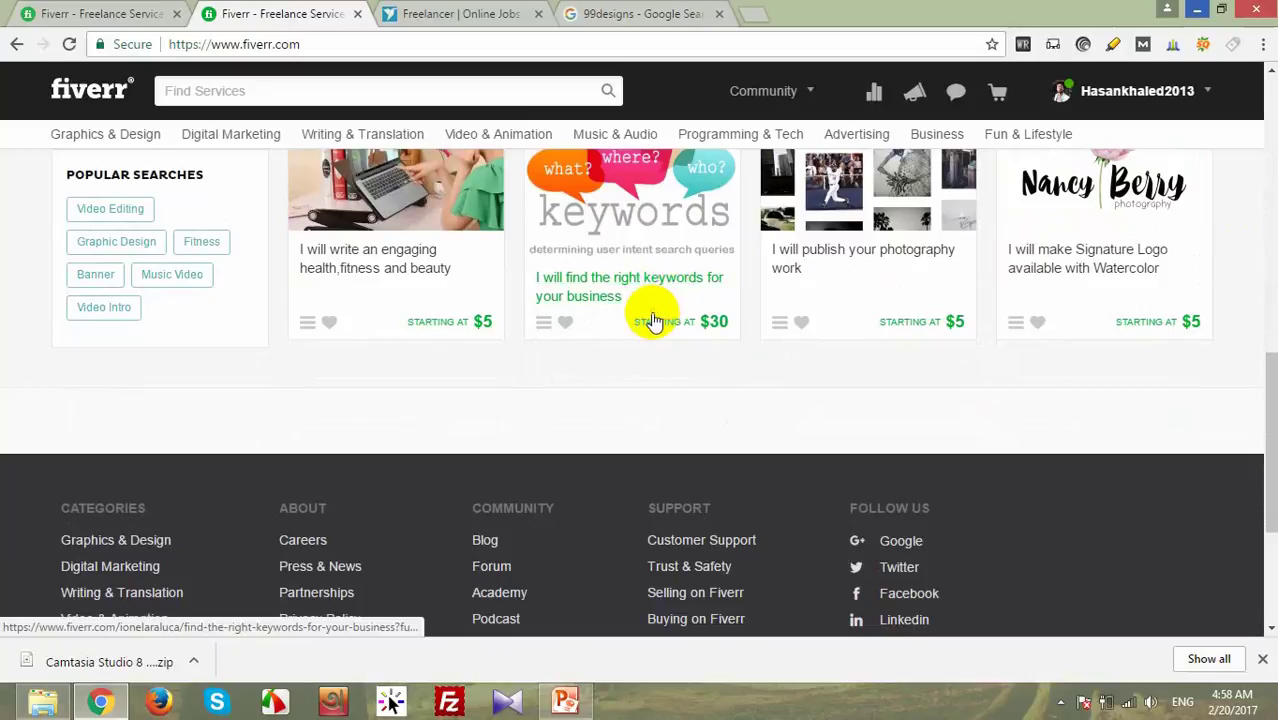
# Step: Examine the featured gigs on the Fiverr home page and the subcategories under Graphics & Design and Programming & Tech
pyautogui.scroll(1, 652, 321)
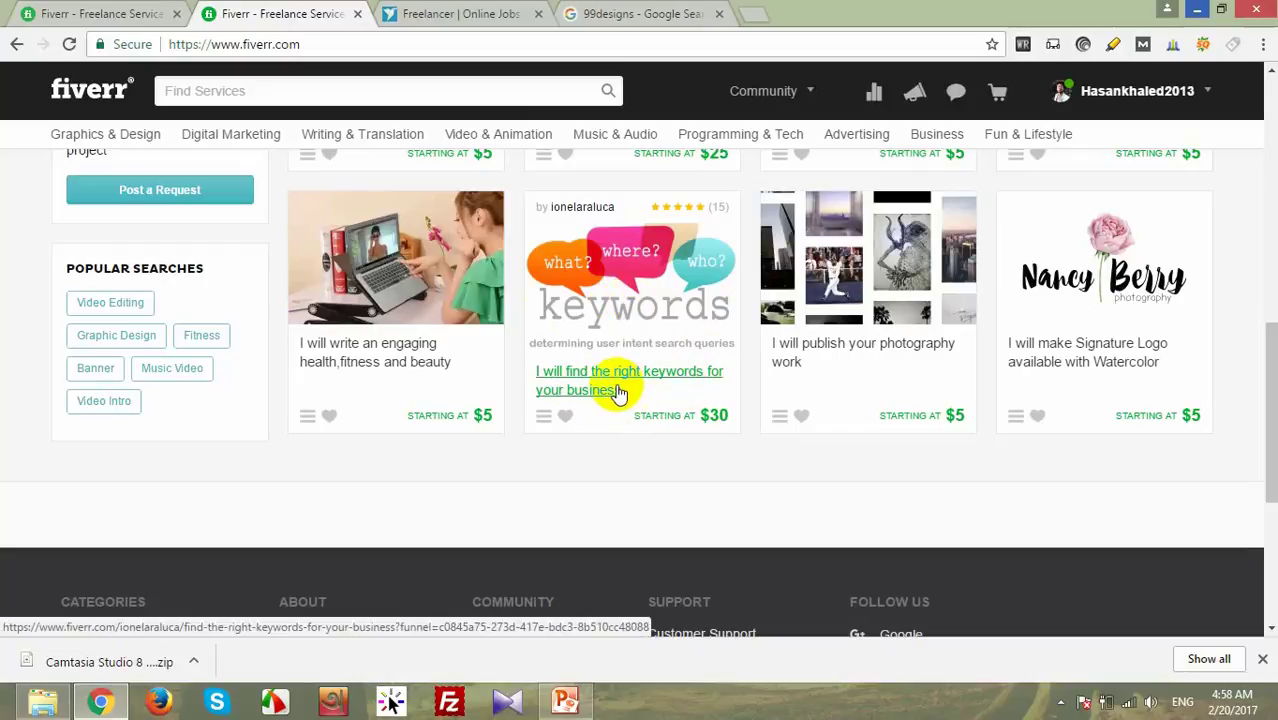
pyautogui.scroll(3, 618, 392)
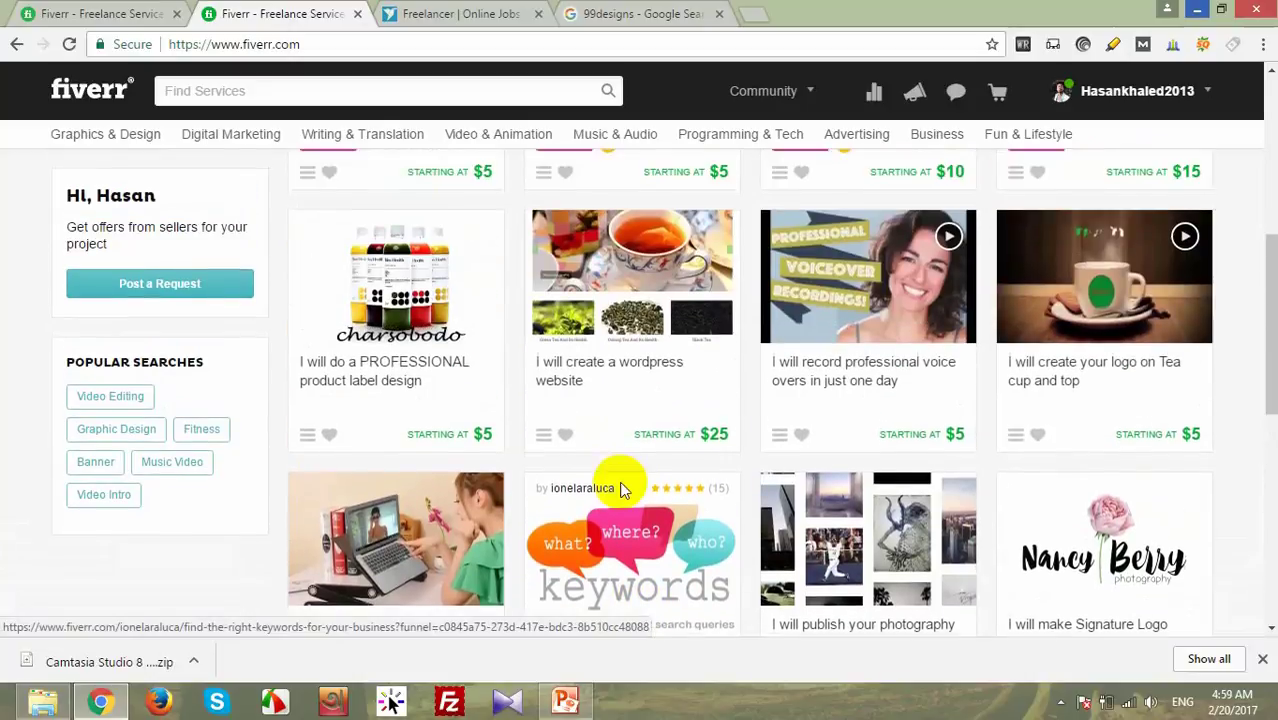
pyautogui.scroll(3, 620, 488)
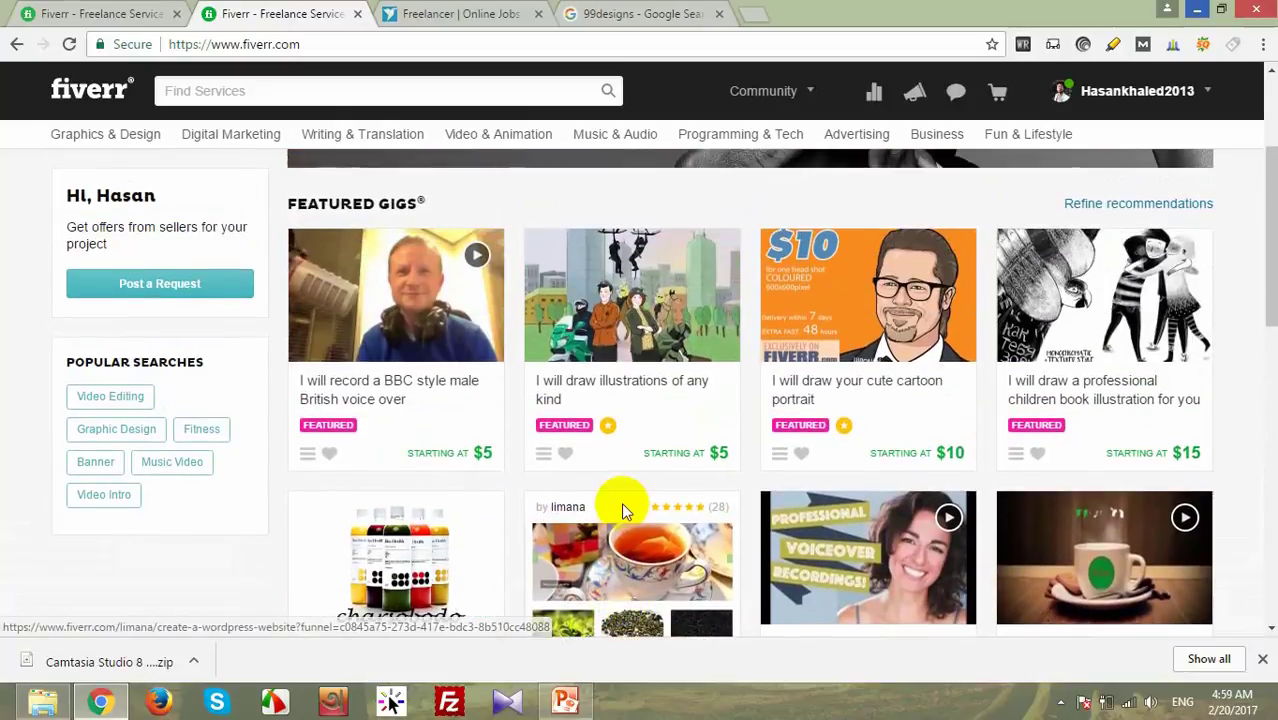
pyautogui.scroll(1, 621, 502)
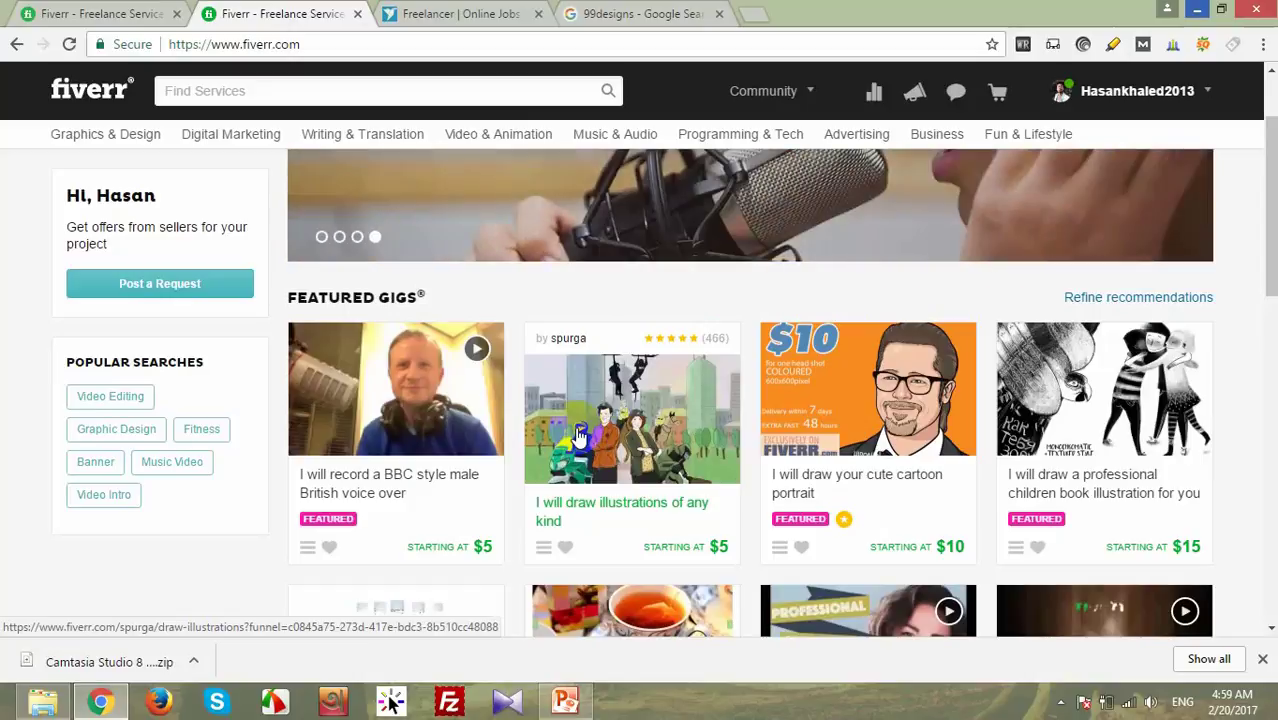
pyautogui.scroll(-5, 657, 551)
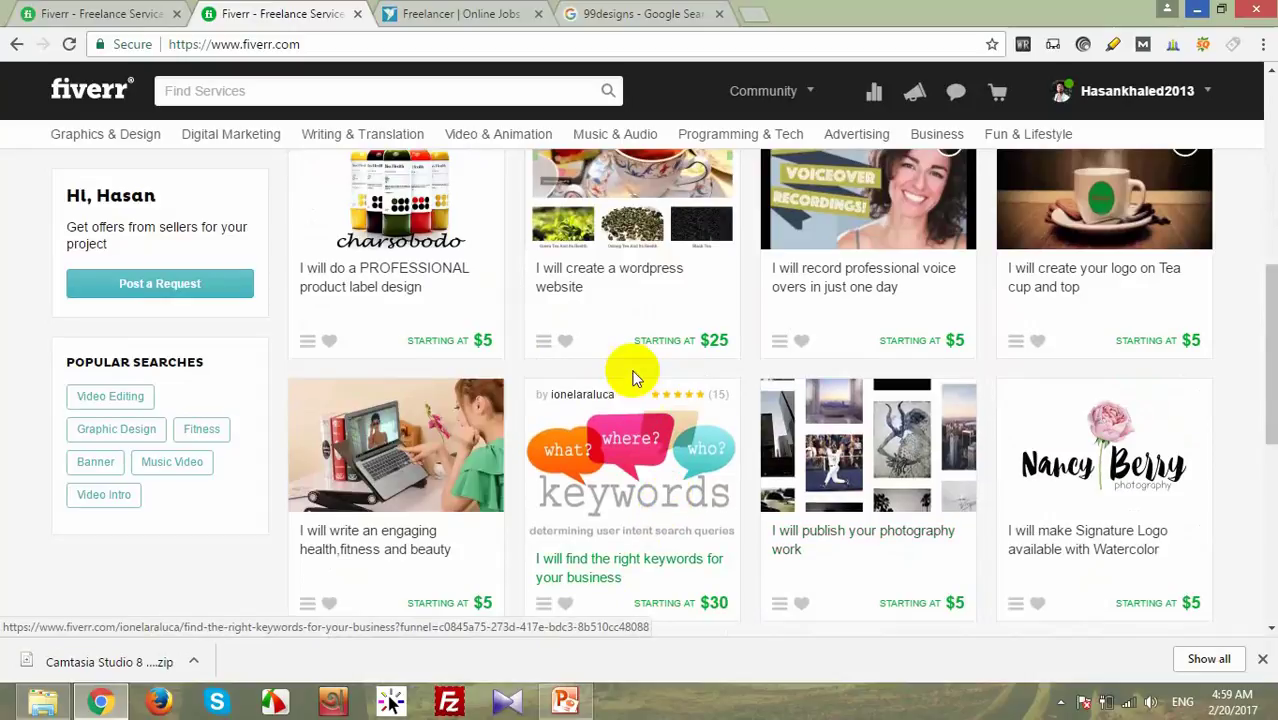
pyautogui.scroll(3, 633, 366)
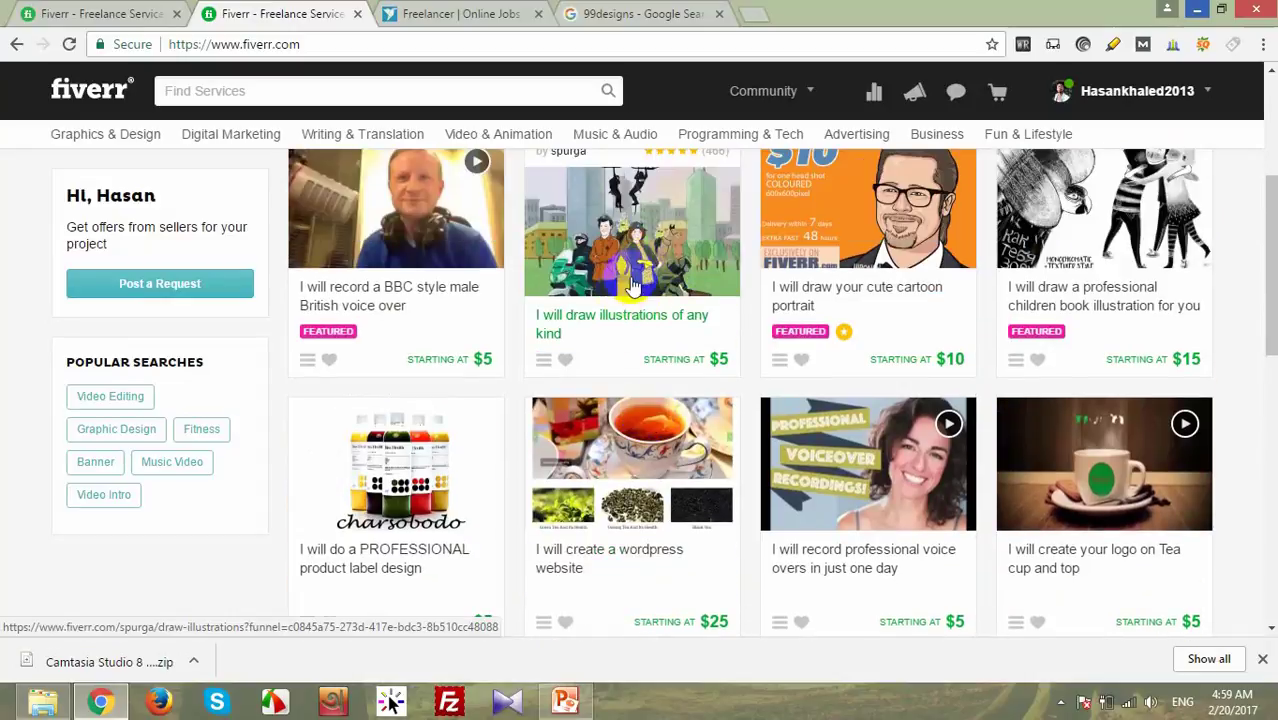
pyautogui.scroll(2, 630, 275)
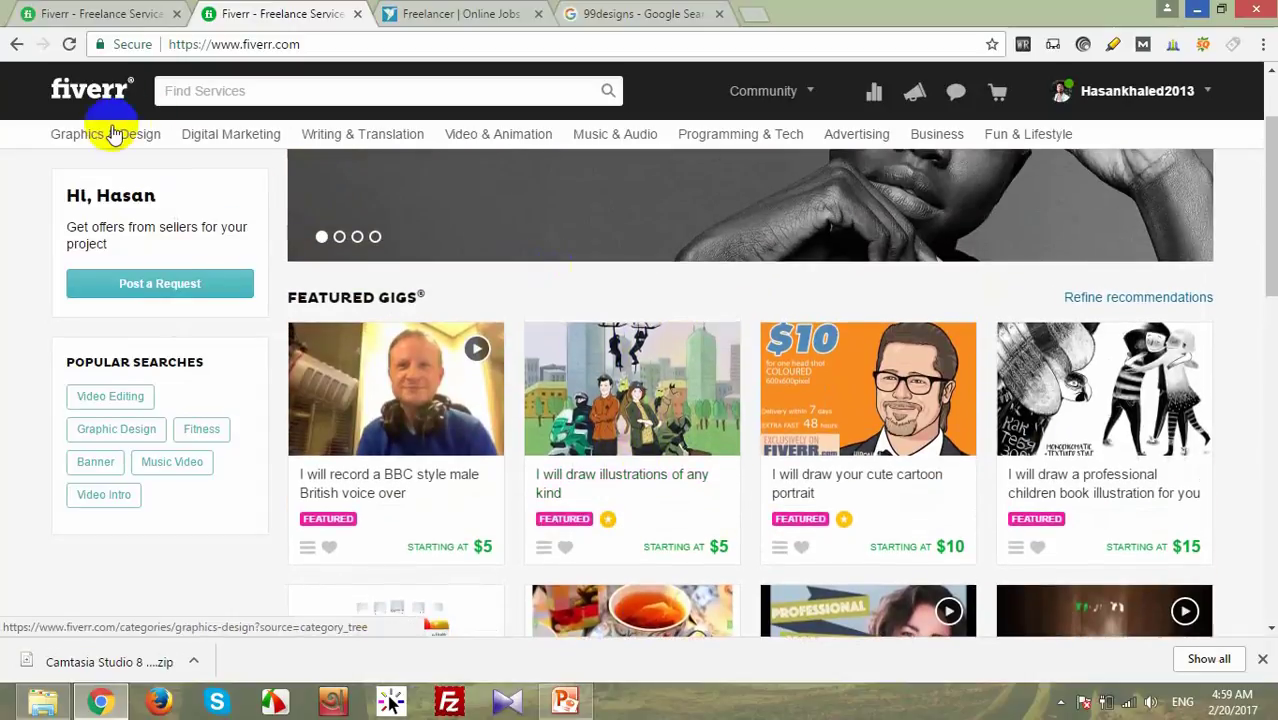
pyautogui.moveTo(100, 137)
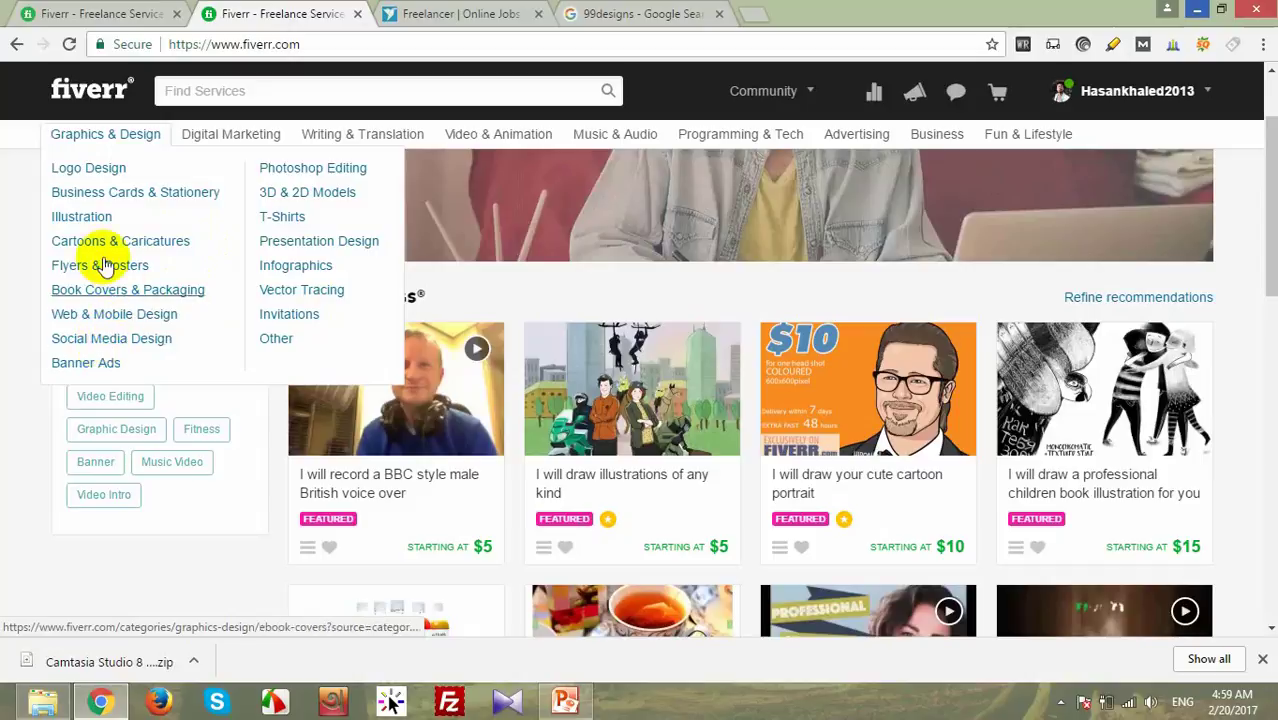
pyautogui.moveTo(740, 134)
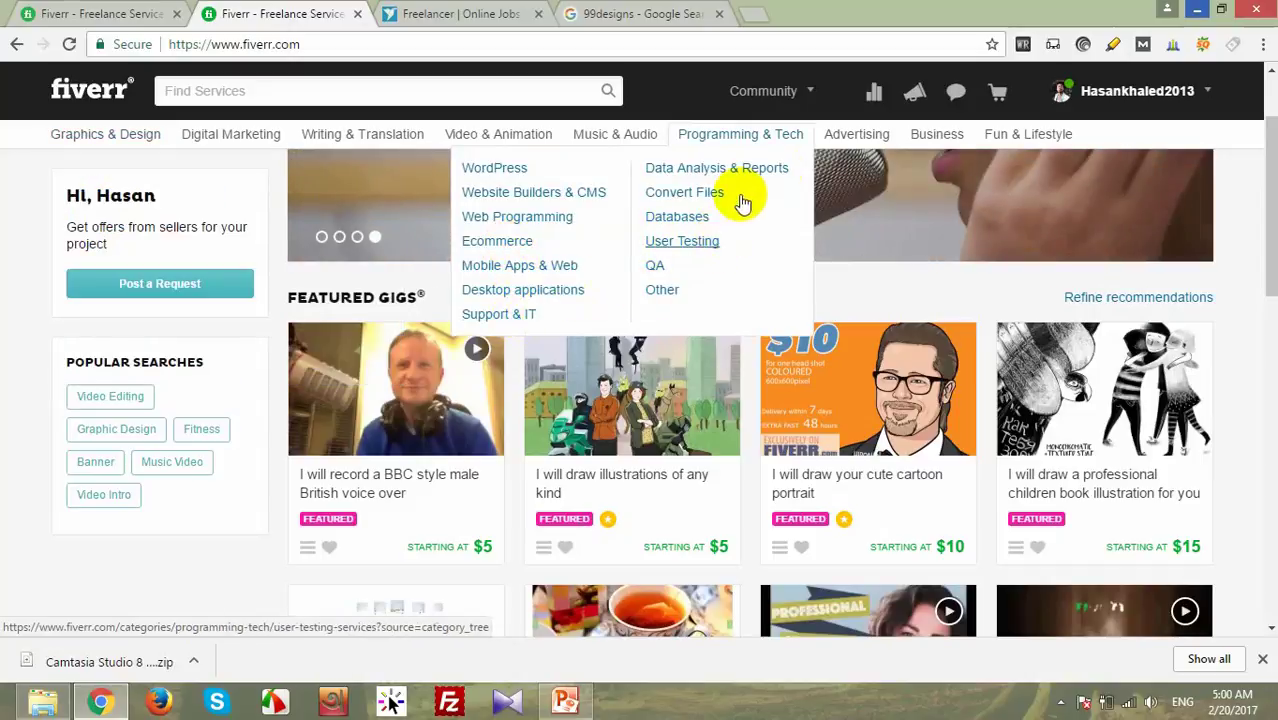
pyautogui.moveTo(843, 145)
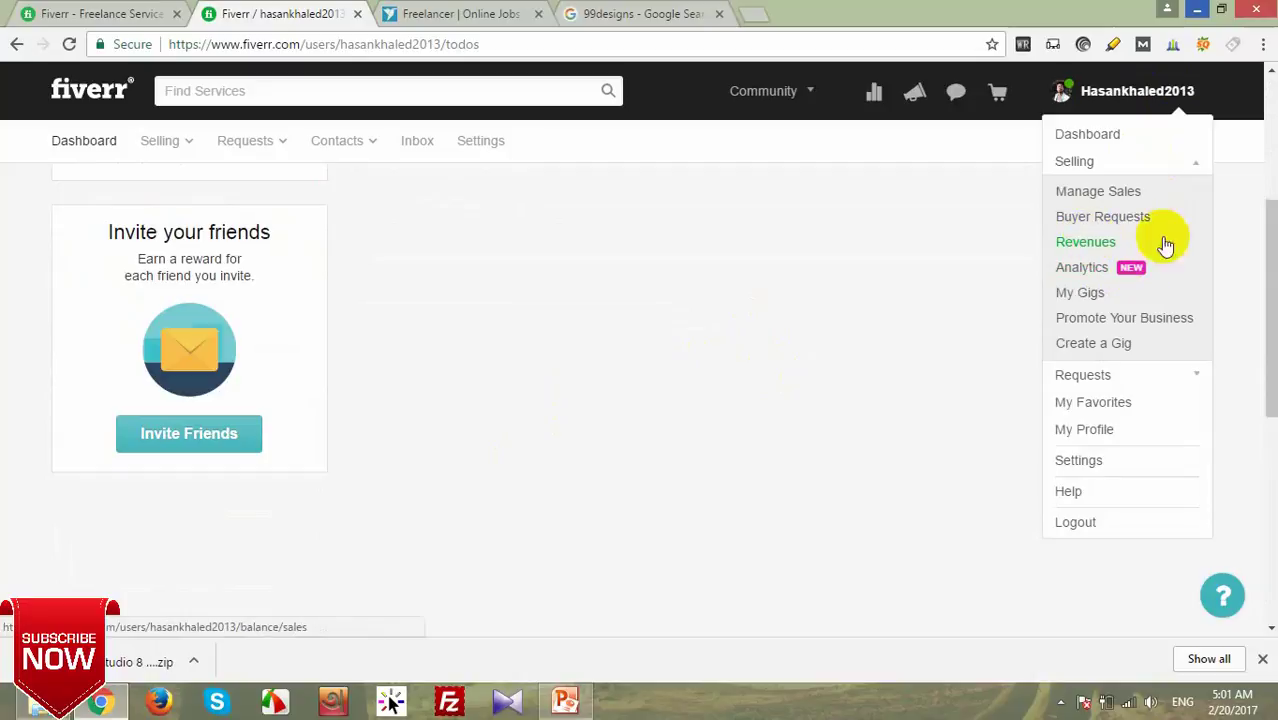
# Step: Start creating a new gig and enter its title as "Make a Stylist logo for your Website"
pyautogui.click(1100, 345)
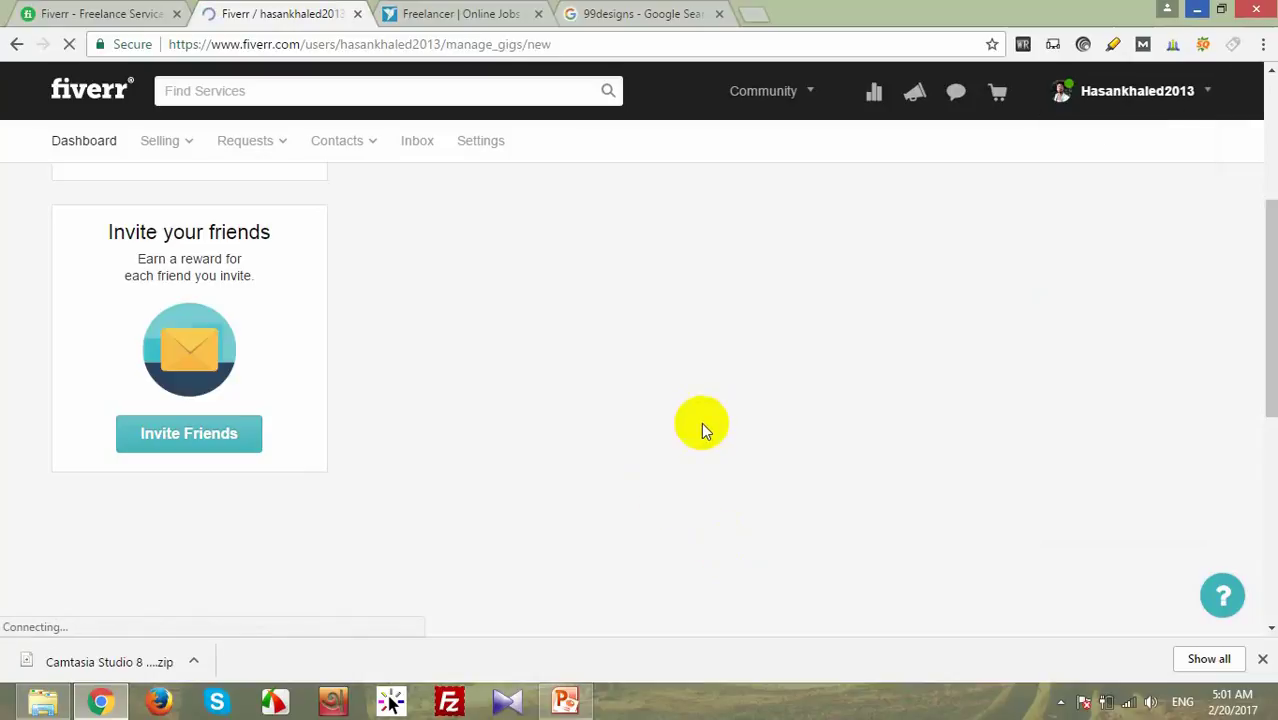
pyautogui.click(430, 273)
pyautogui.write('M')
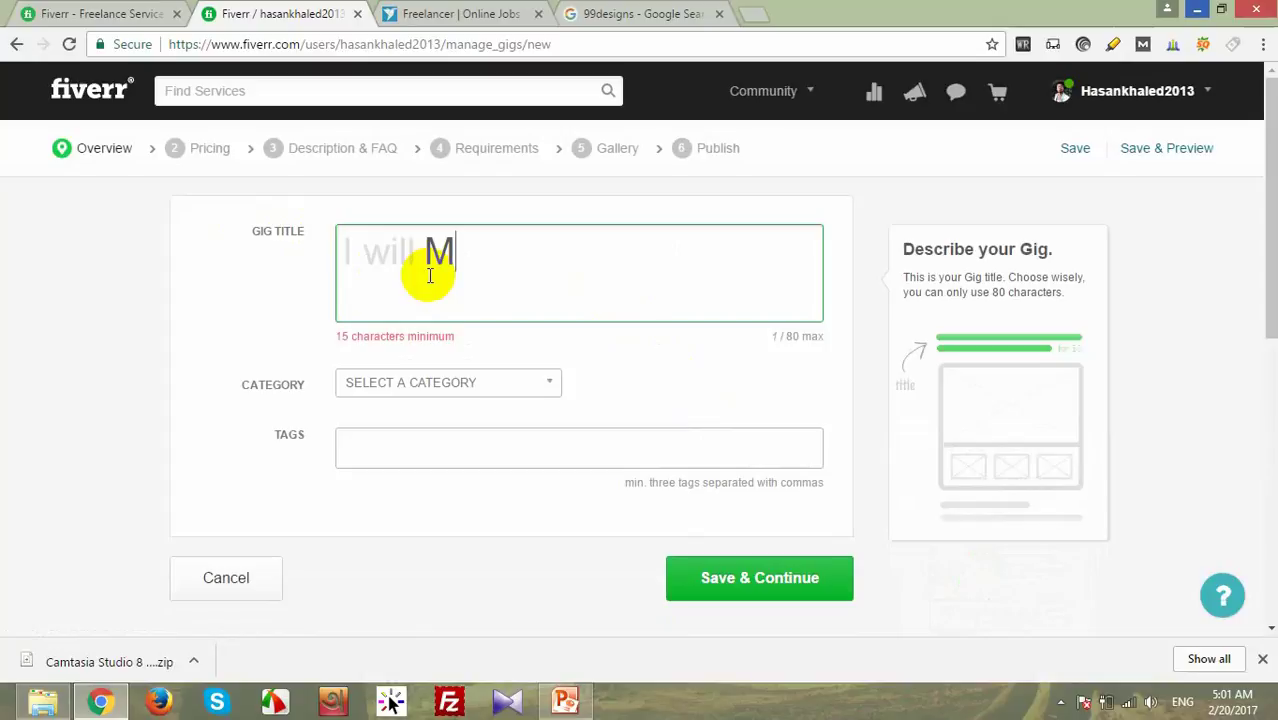
pyautogui.write('ake a ')
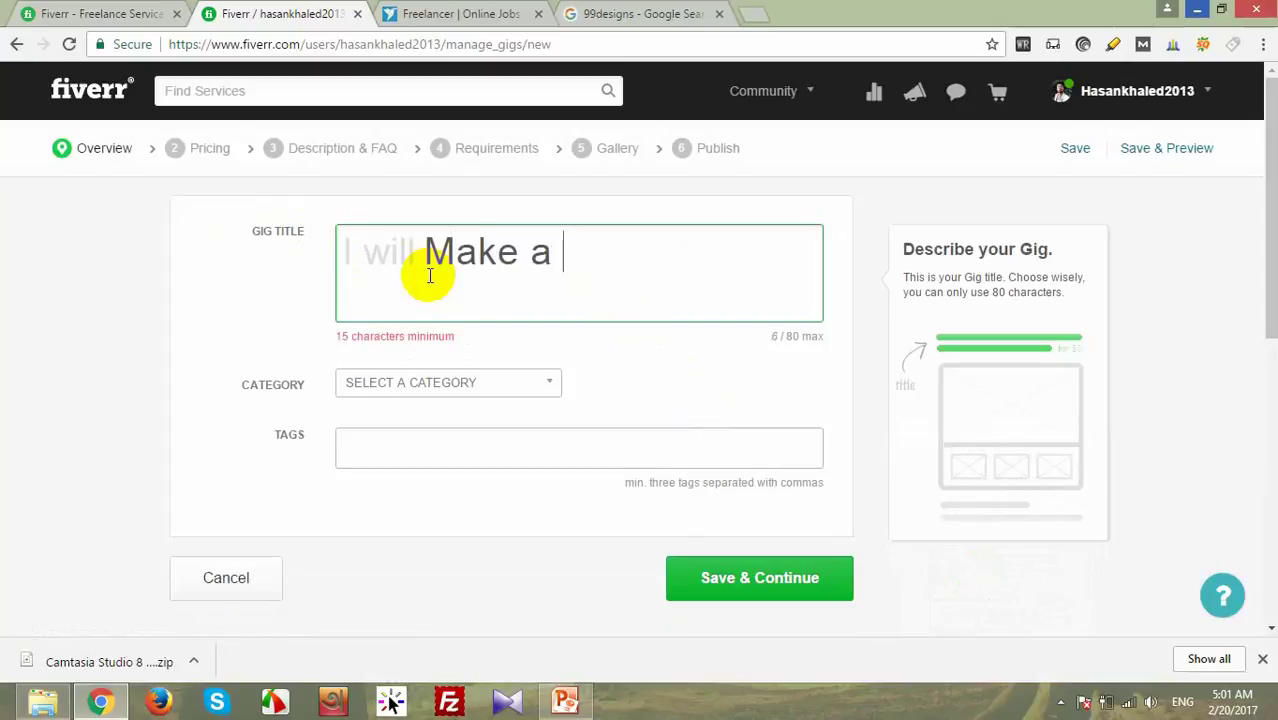
pyautogui.write('logo')
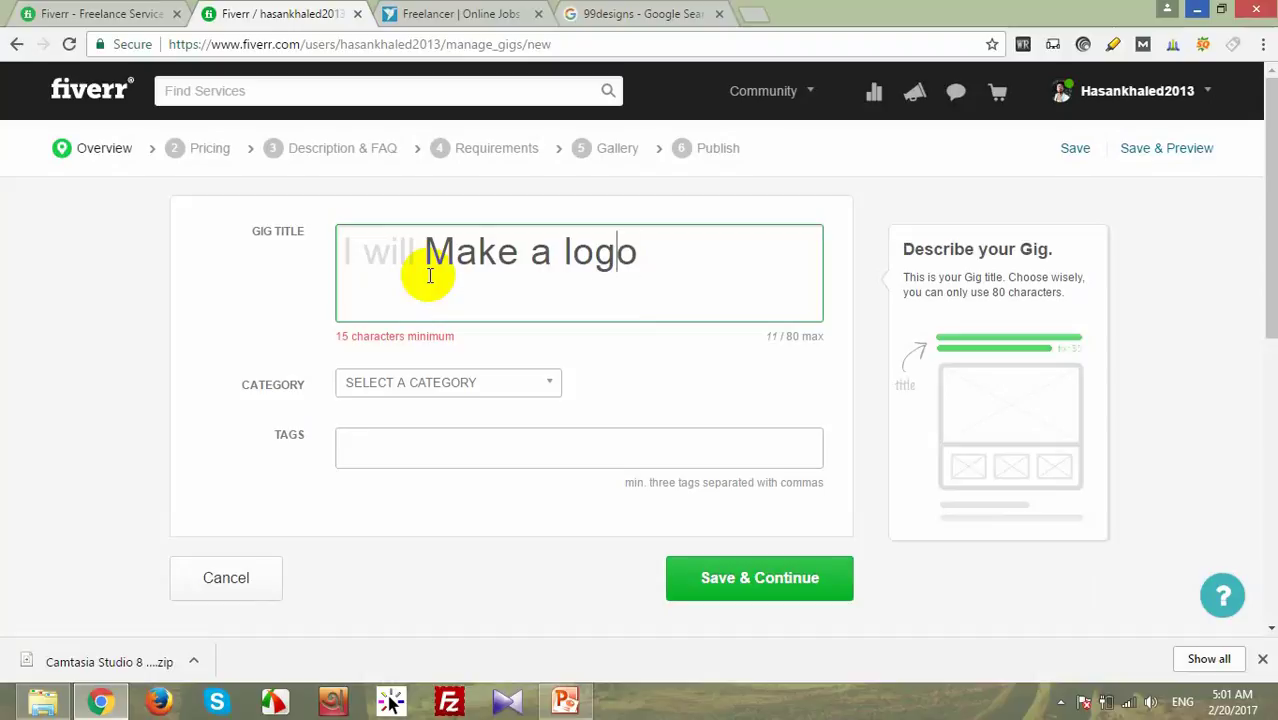
pyautogui.write('St')
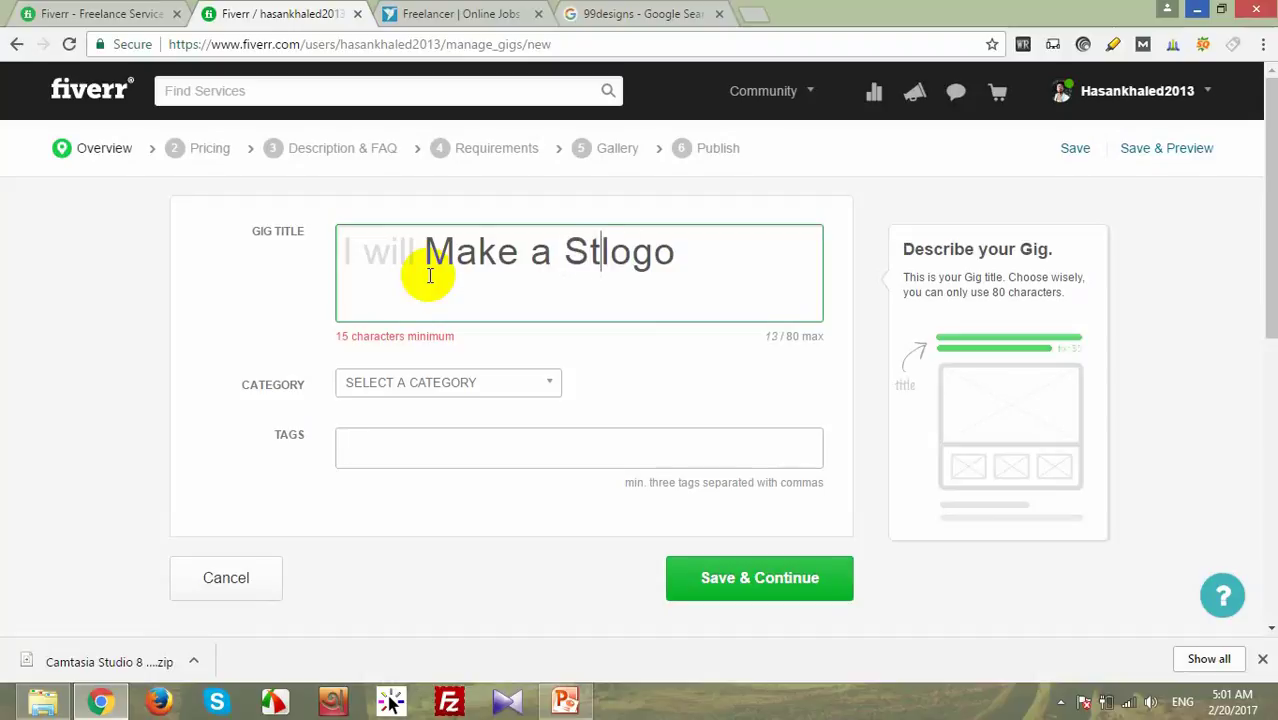
pyautogui.write('ylist')
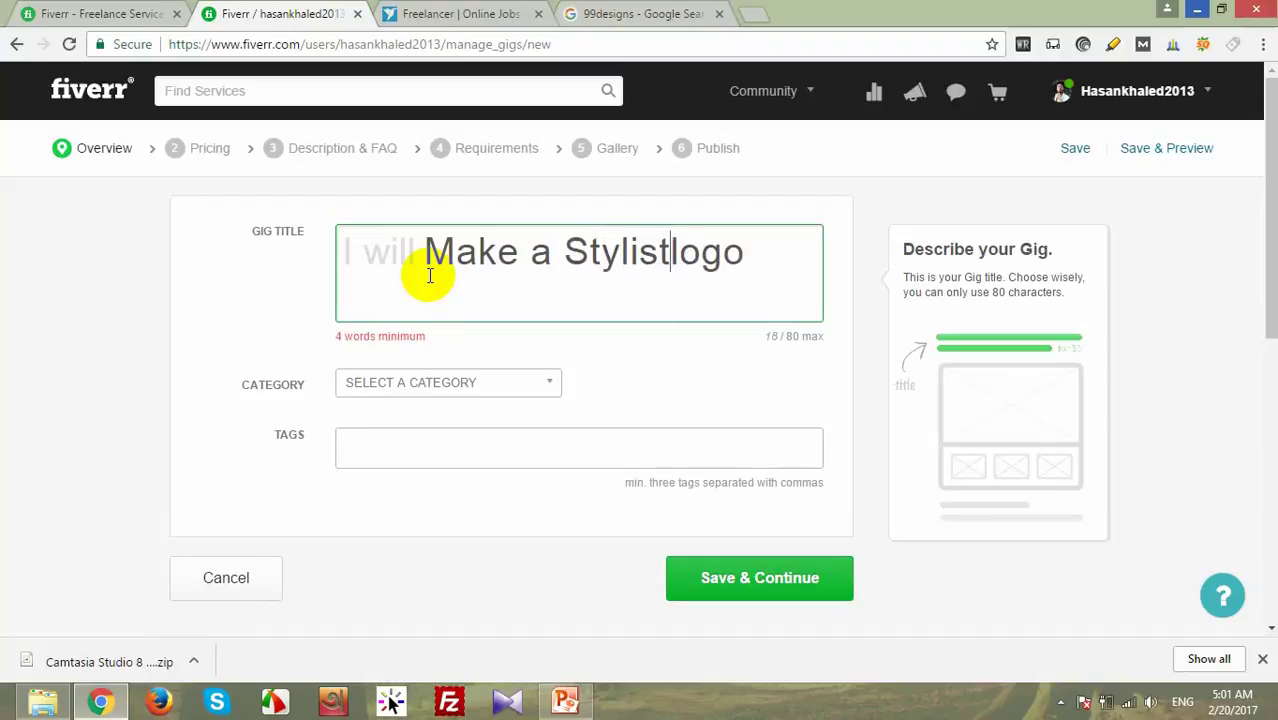
pyautogui.press('Right')
pyautogui.press('Right')
pyautogui.press('Right')
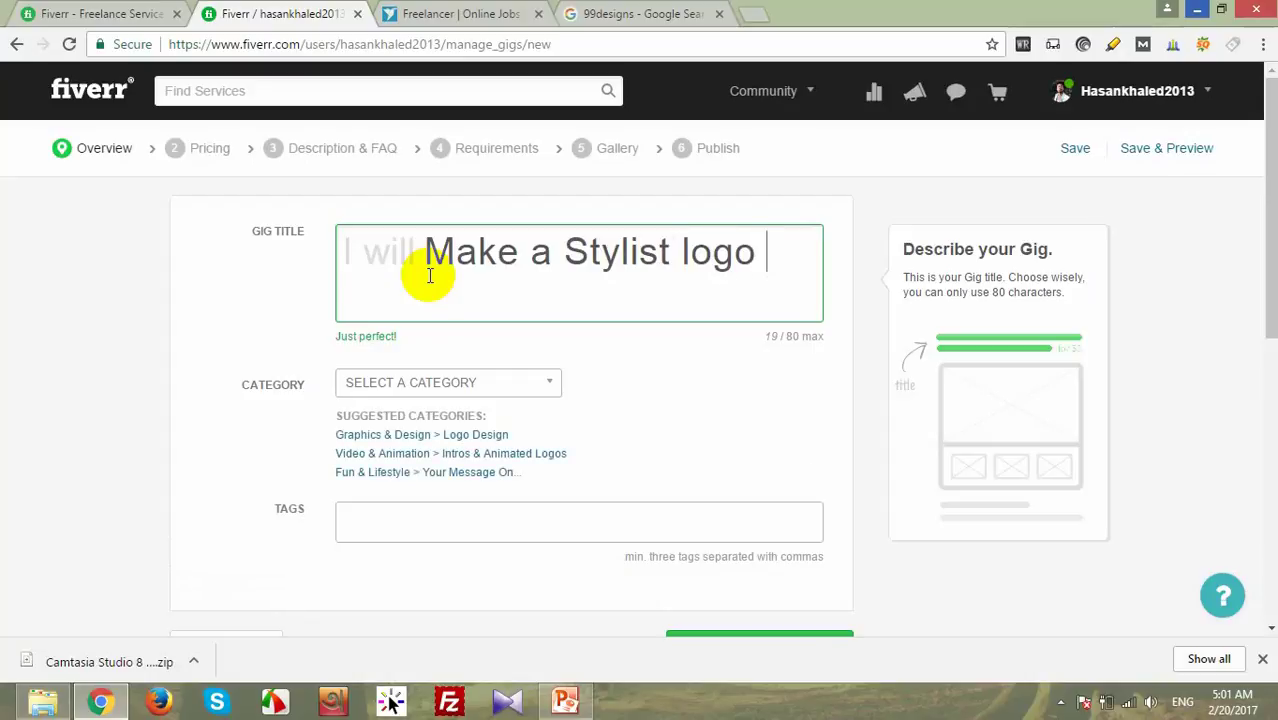
pyautogui.write('for you')
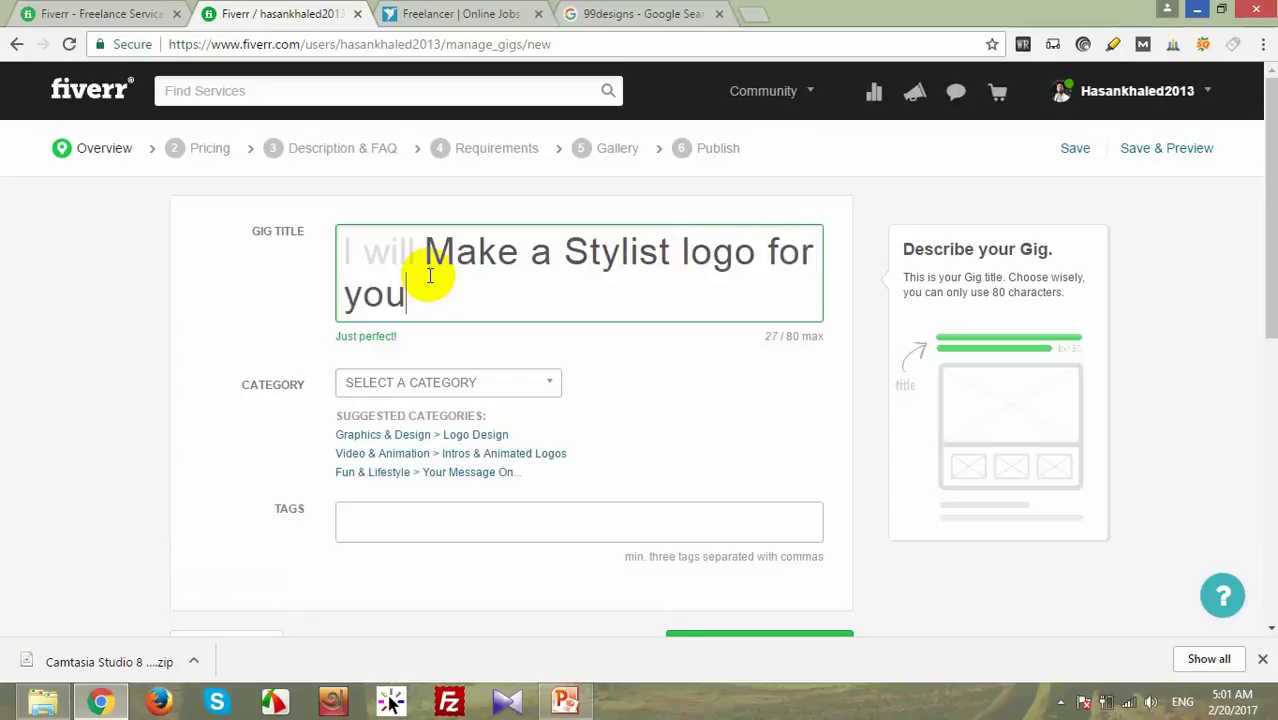
pyautogui.write('r Website')
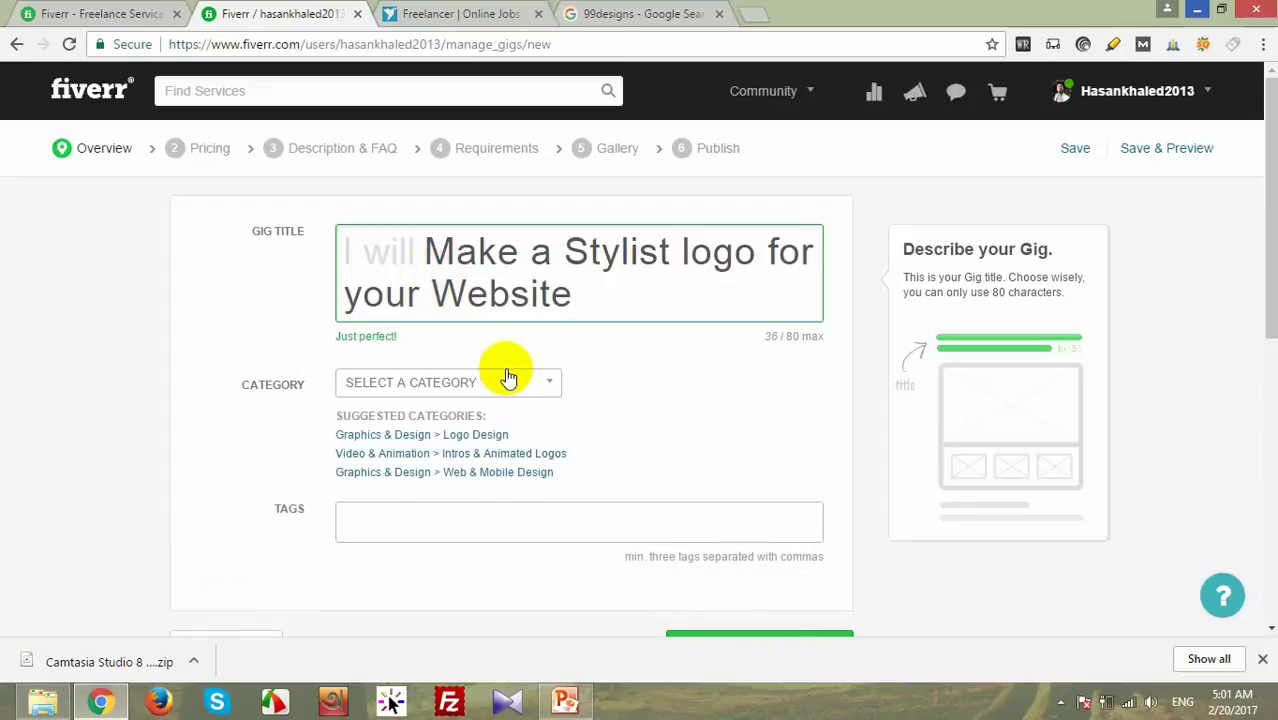
# Step: Assign the gig to the suggested category Graphics & Design with the subcategory Logo Design
pyautogui.click(440, 436)
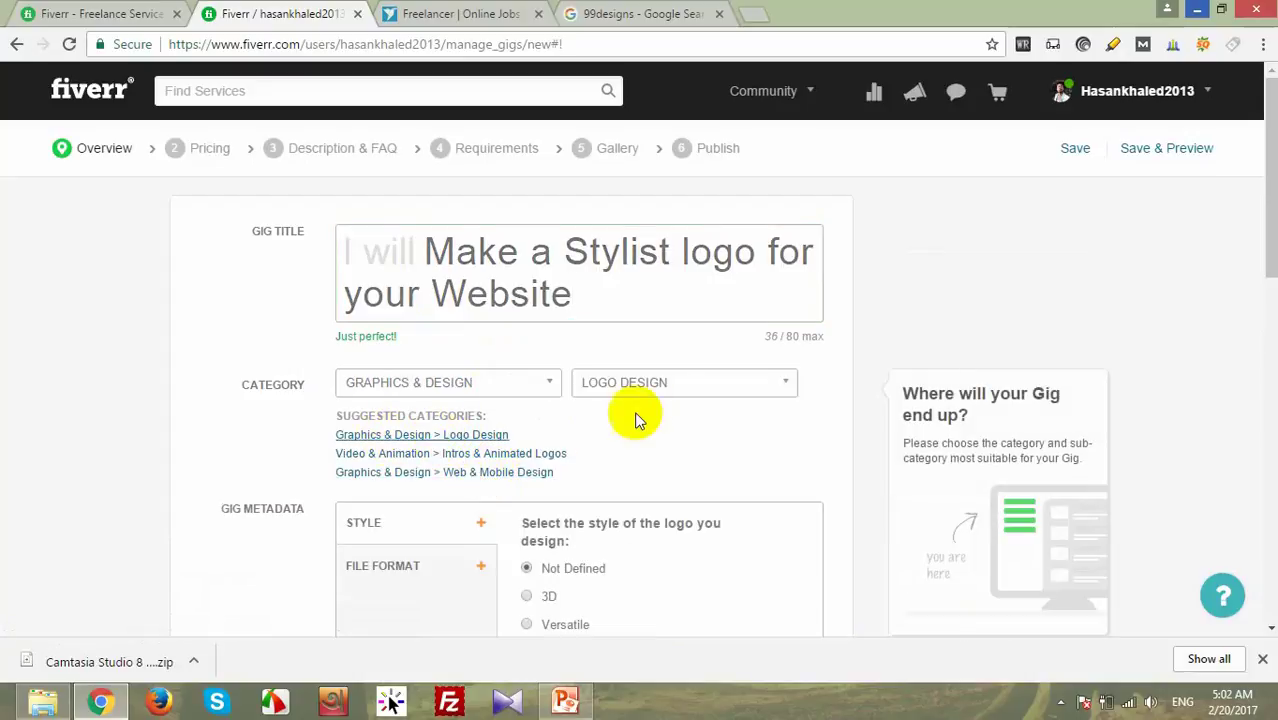
pyautogui.click(729, 389)
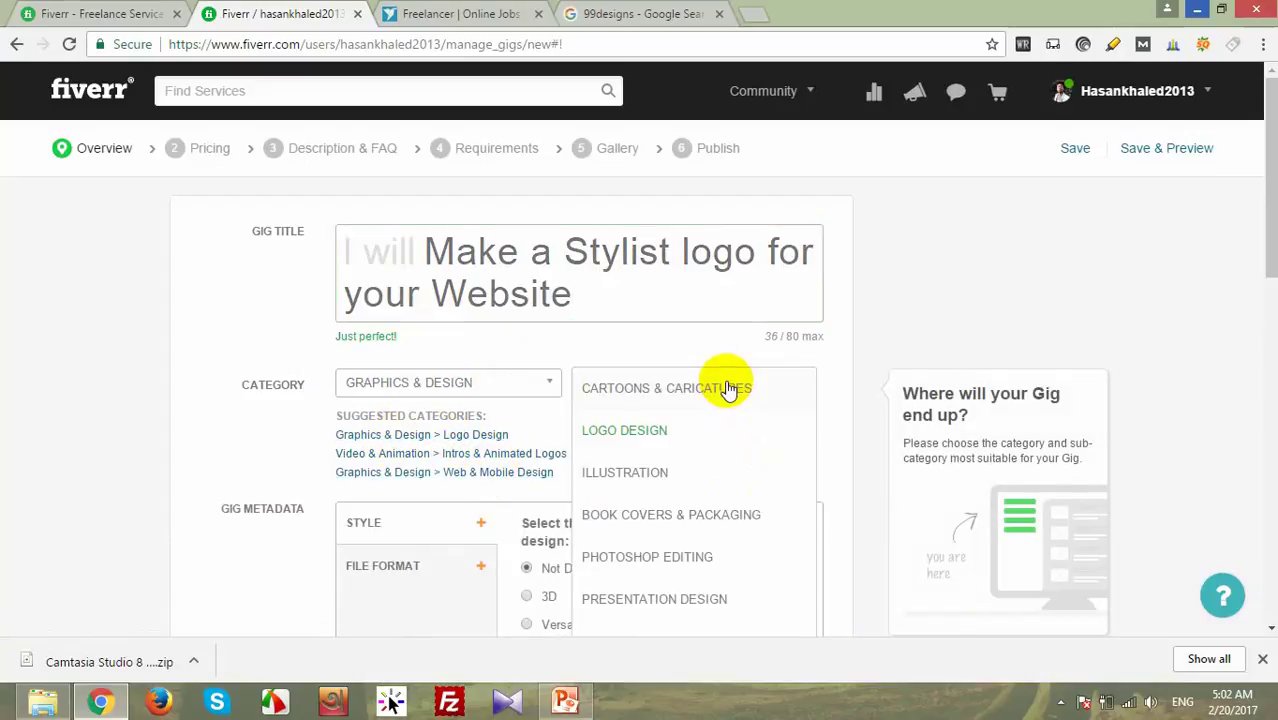
pyautogui.click(662, 427)
# Step: In the gig metadata, mark AI, JPG, PDF, PNG, PSD and EPS as the provided file formats
pyautogui.scroll(-2, 510, 490)
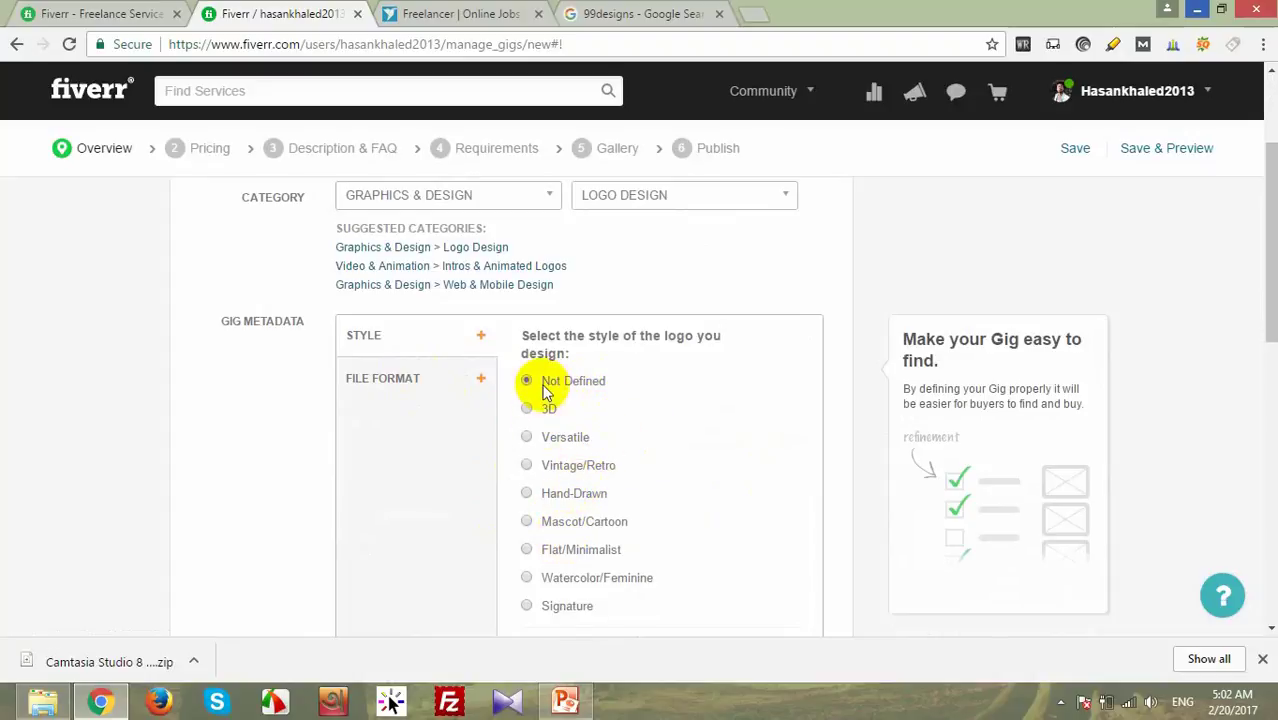
pyautogui.scroll(-1, 619, 428)
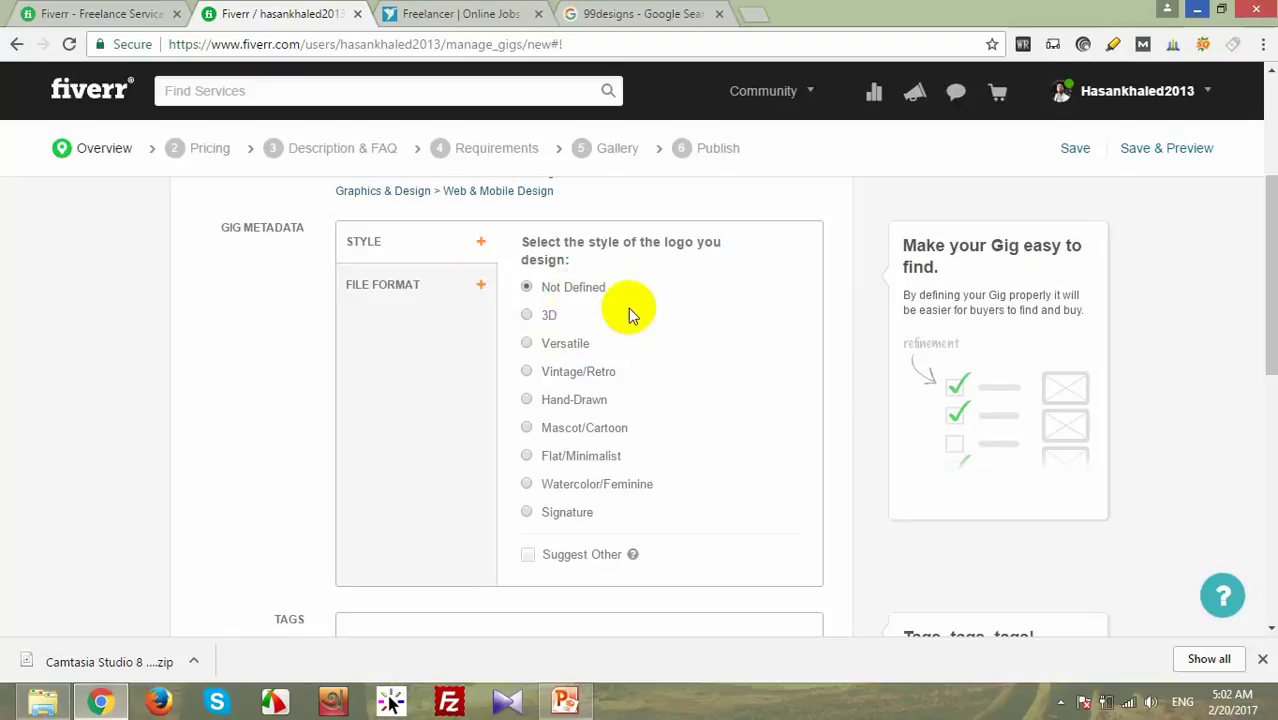
pyautogui.click(424, 288)
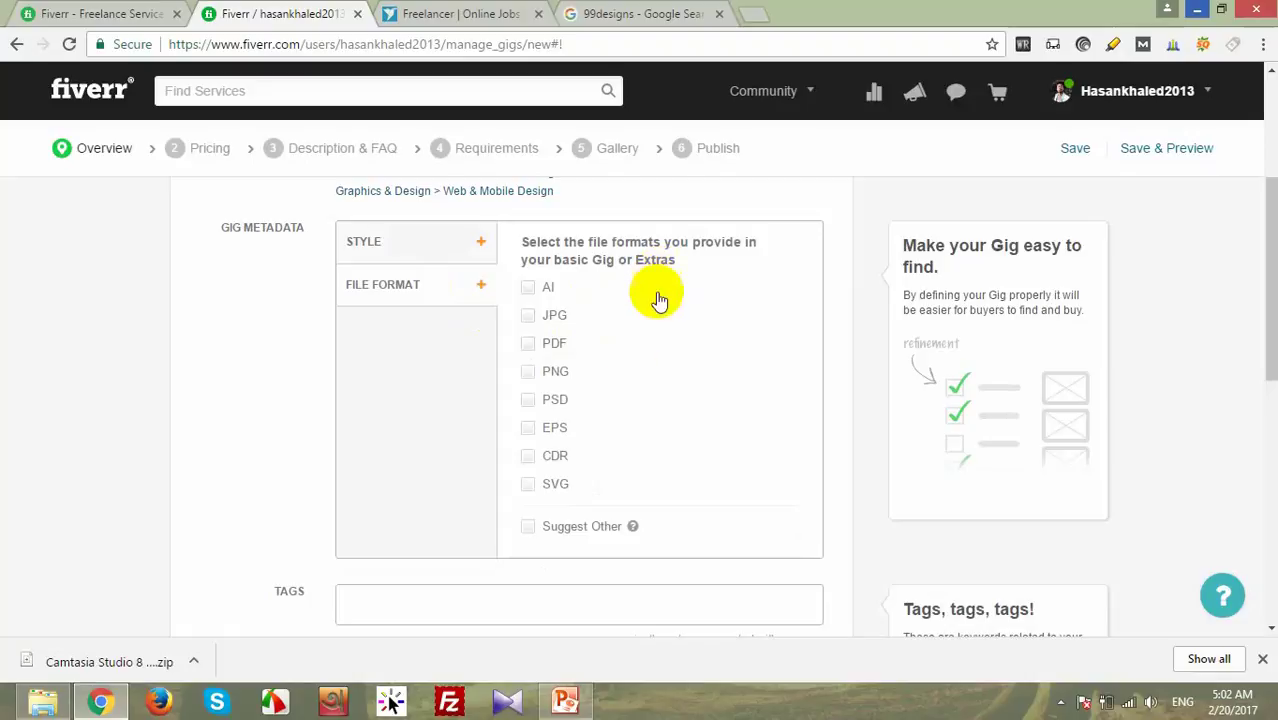
pyautogui.click(530, 403)
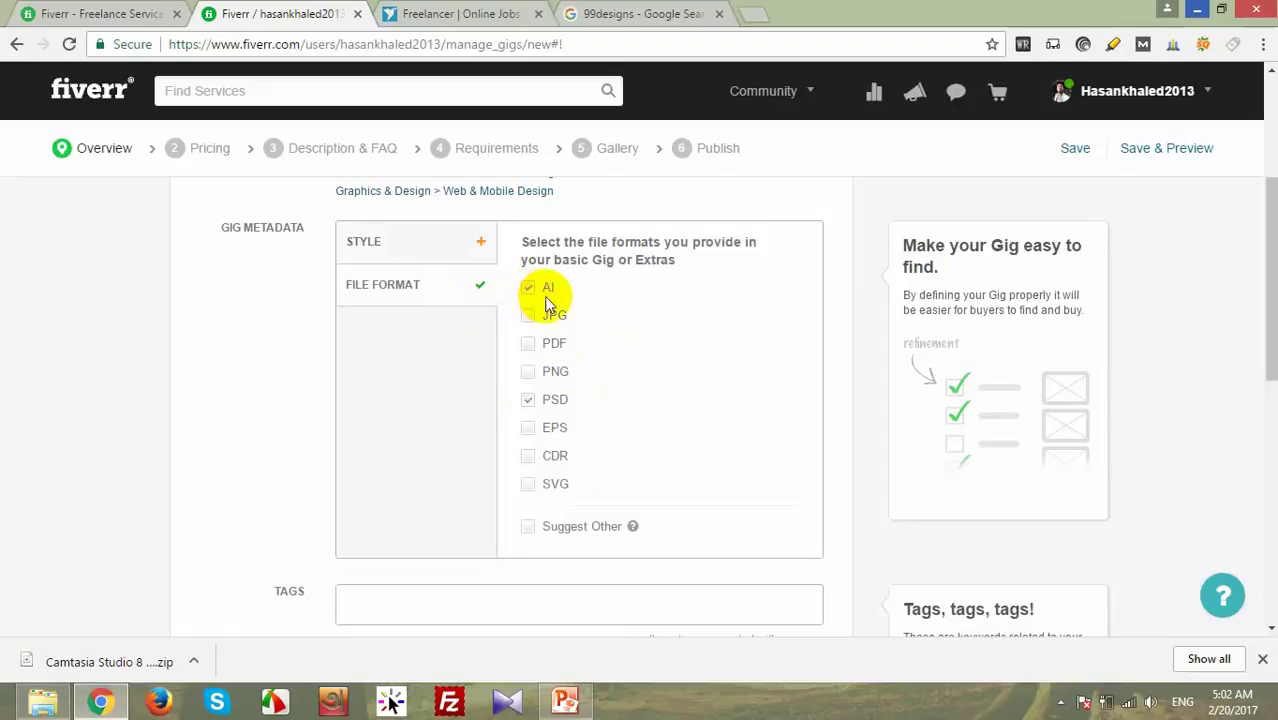
pyautogui.click(527, 429)
pyautogui.click(528, 375)
pyautogui.click(528, 344)
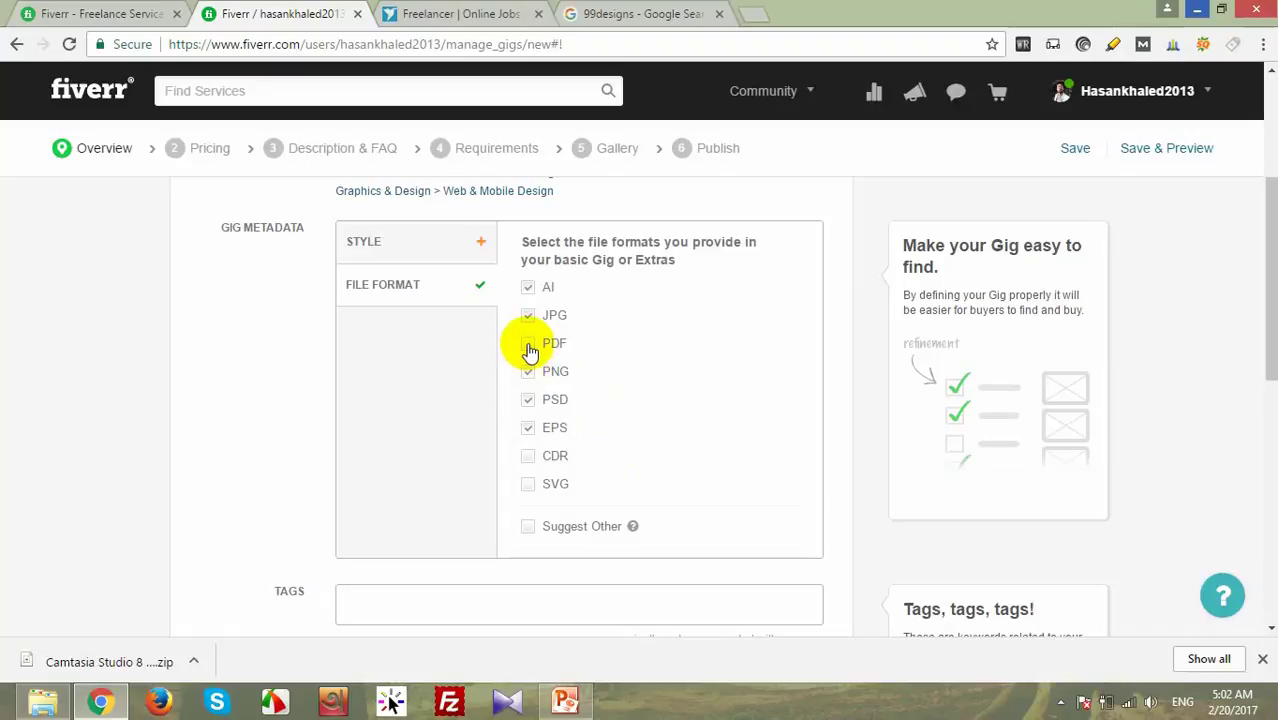
# Step: Add the suggested tag "logo maker" to the gig
pyautogui.scroll(-2, 640, 380)
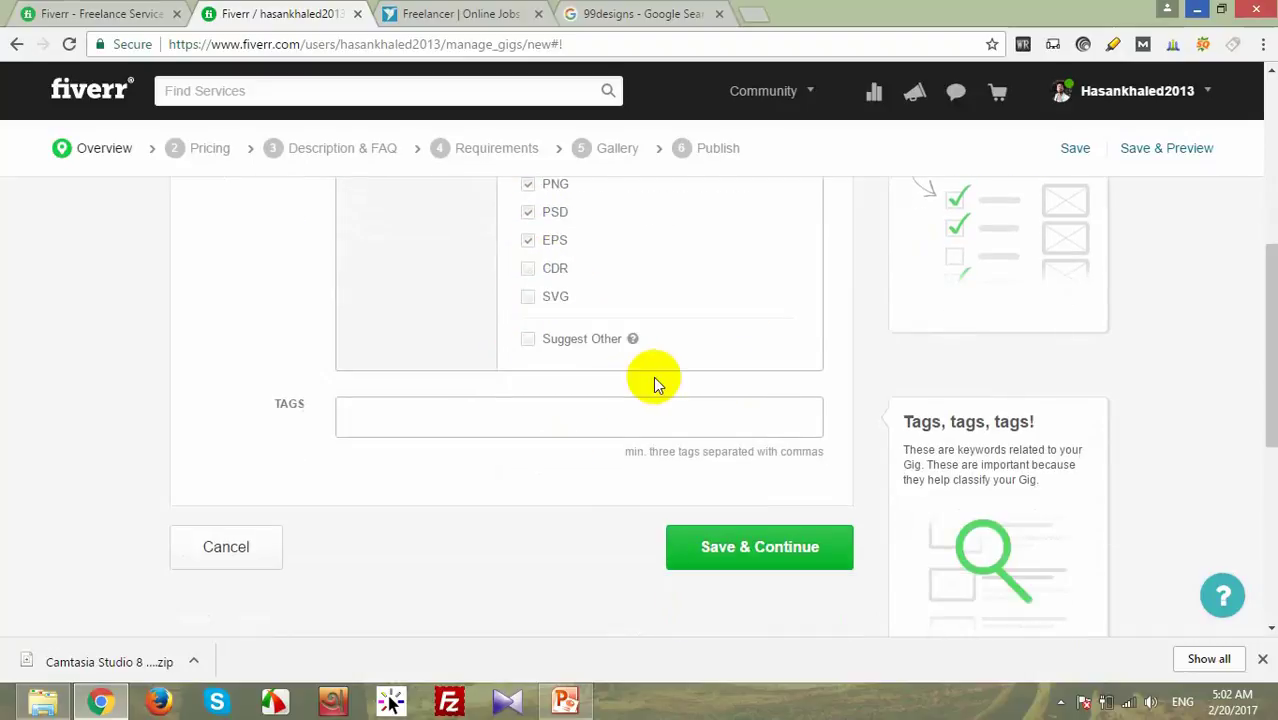
pyautogui.scroll(2, 622, 305)
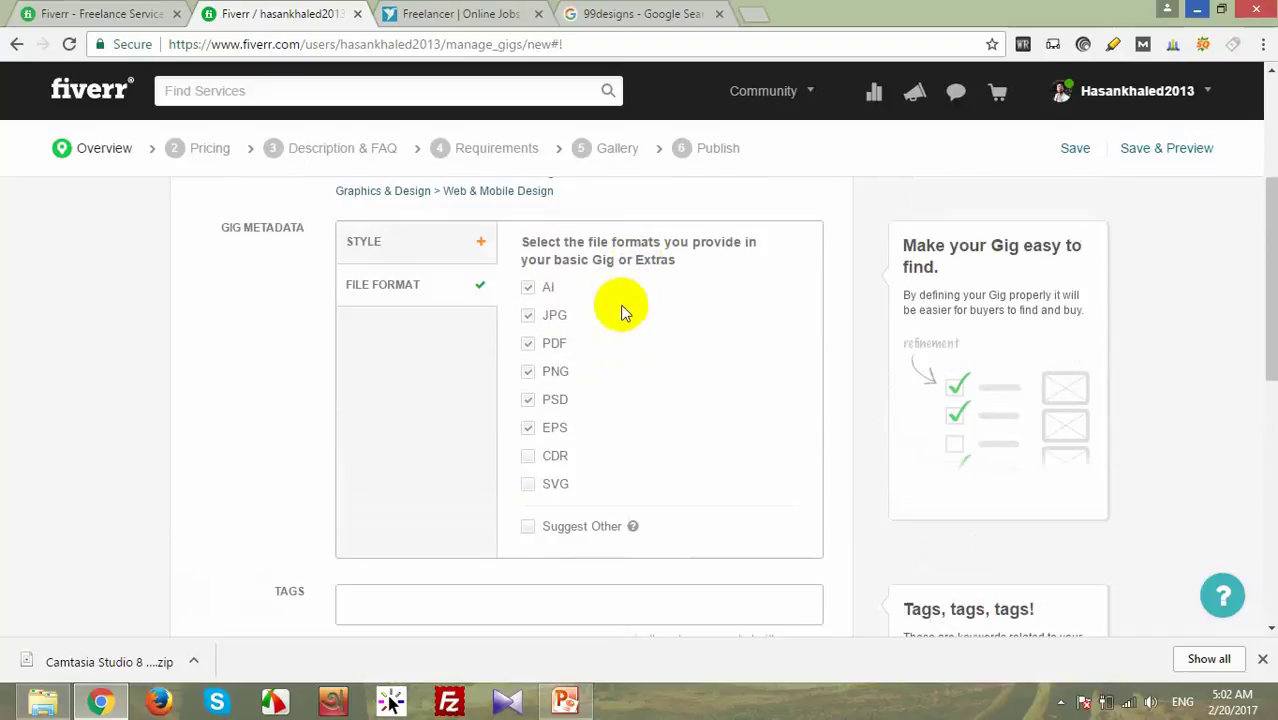
pyautogui.scroll(-2, 605, 414)
pyautogui.click(505, 419)
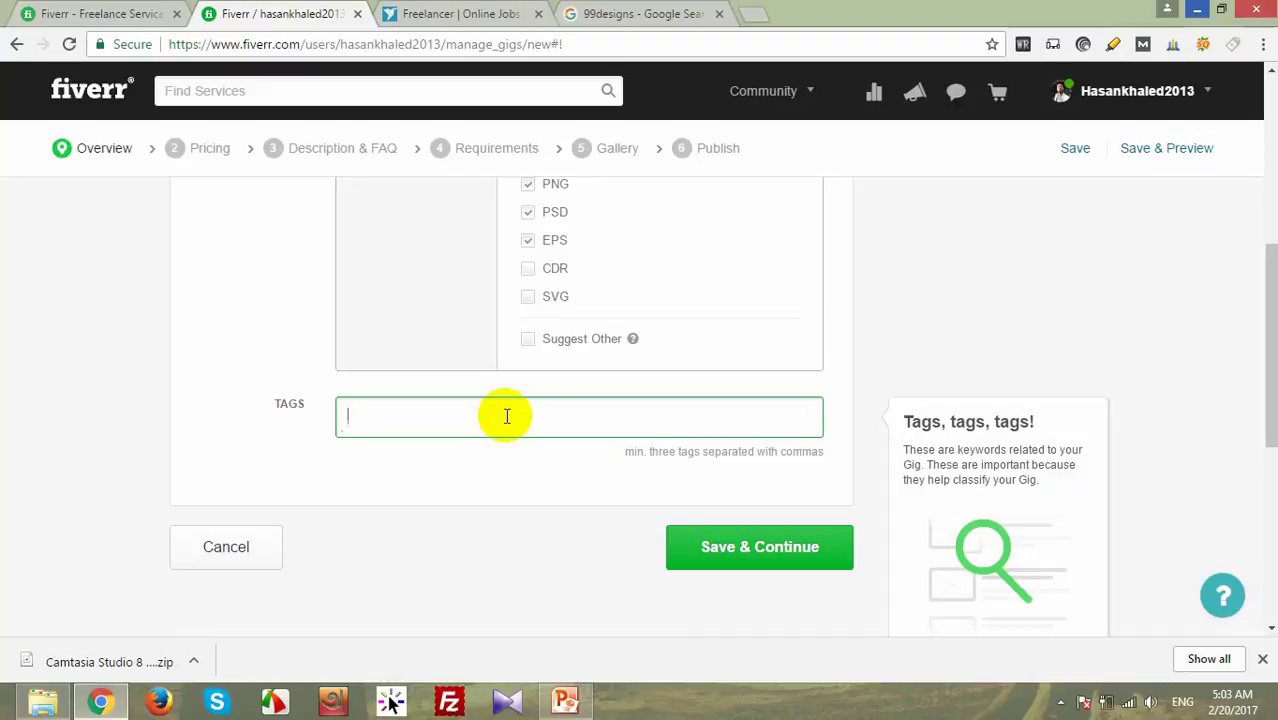
pyautogui.write('ogo')
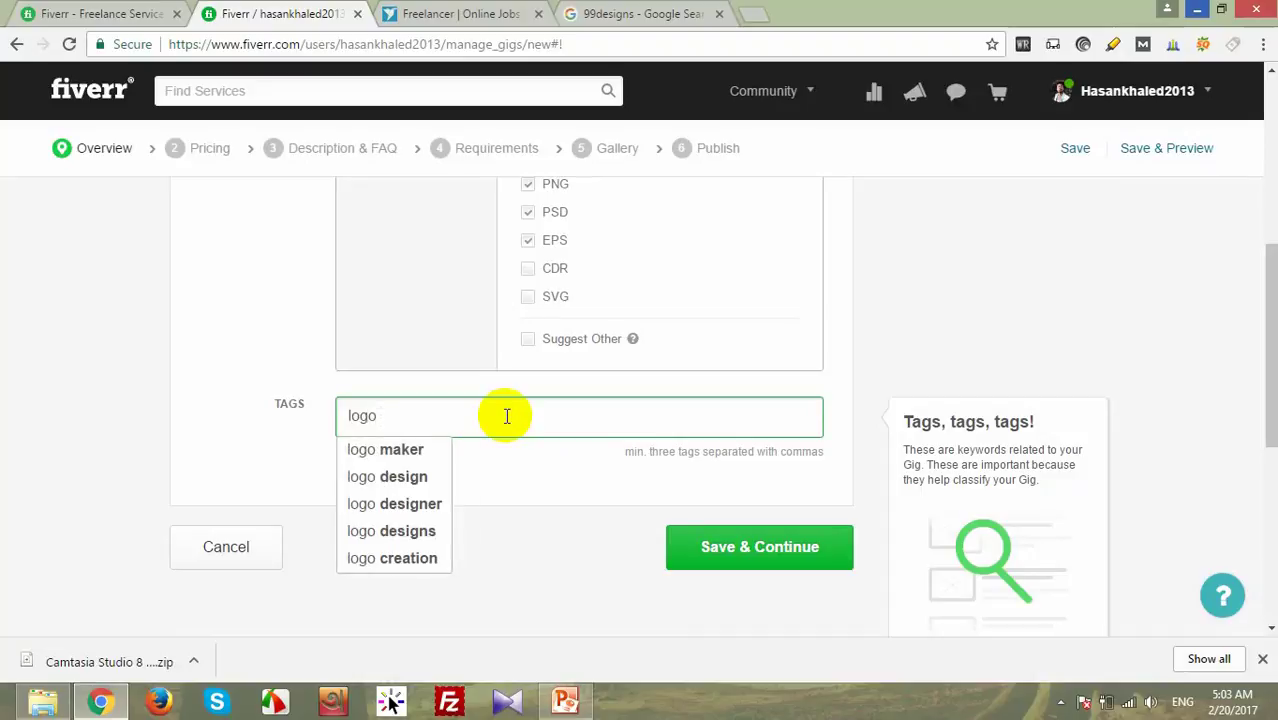
pyautogui.press('Down')
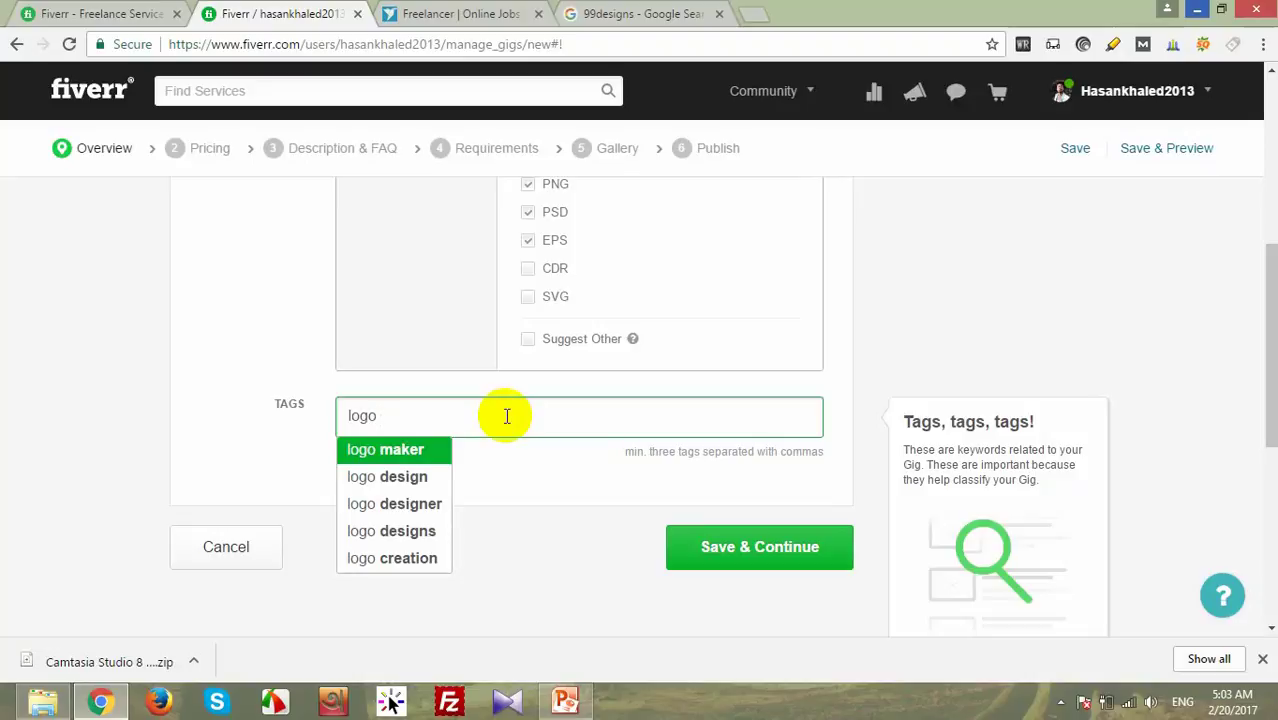
pyautogui.press('Return')
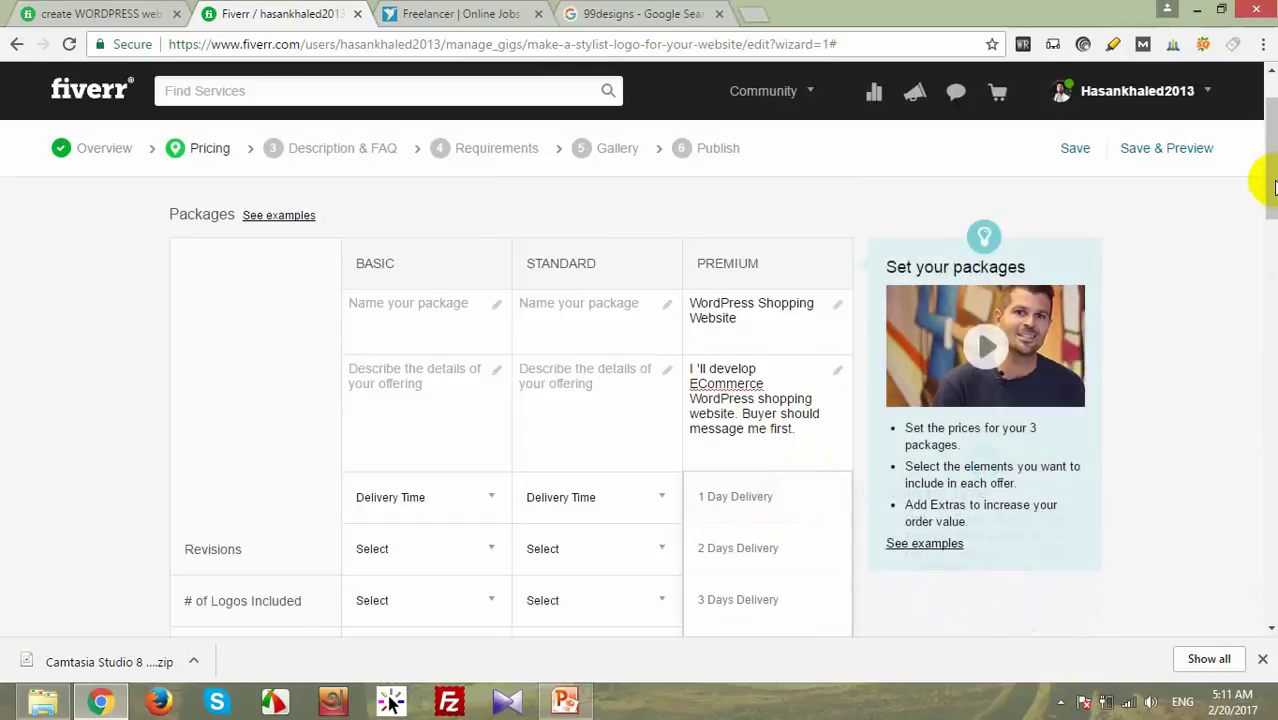
# Step: Set the Premium package's delivery time to 8 Days Delivery
pyautogui.moveTo(1270, 194); pyautogui.dragTo(1270, 299)
pyautogui.scroll(-4, 768, 378)
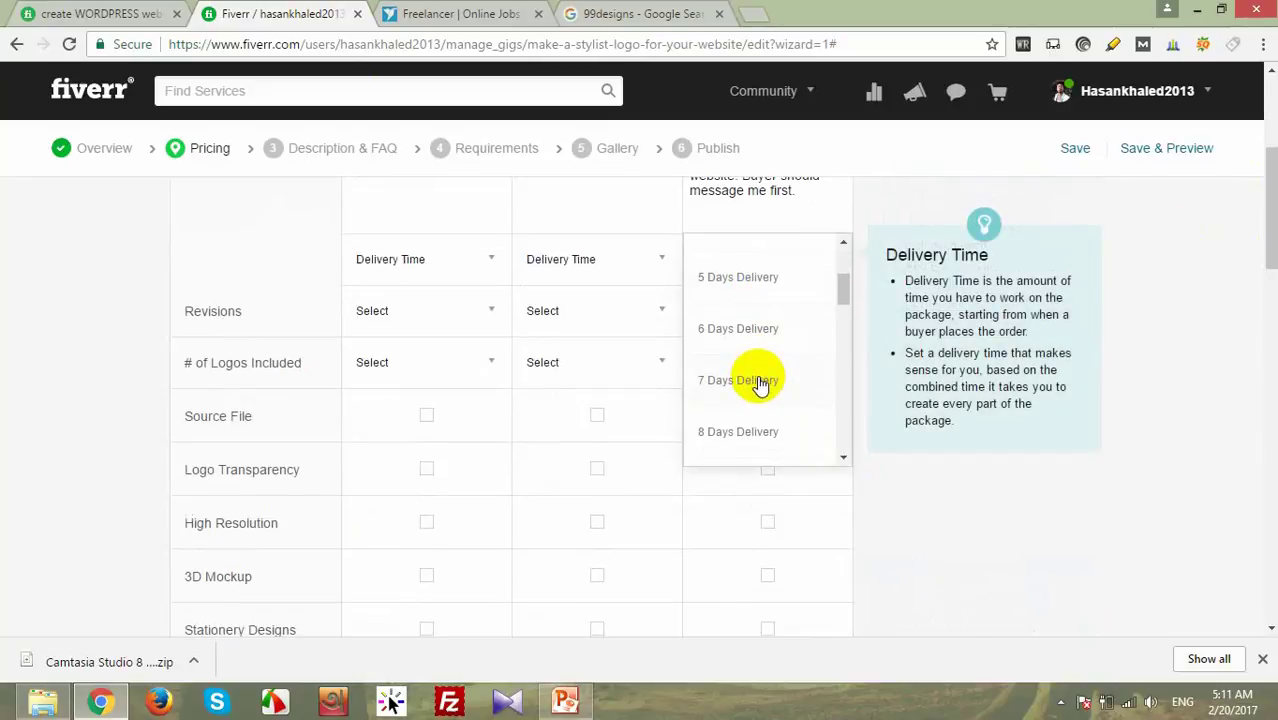
pyautogui.click(760, 383)
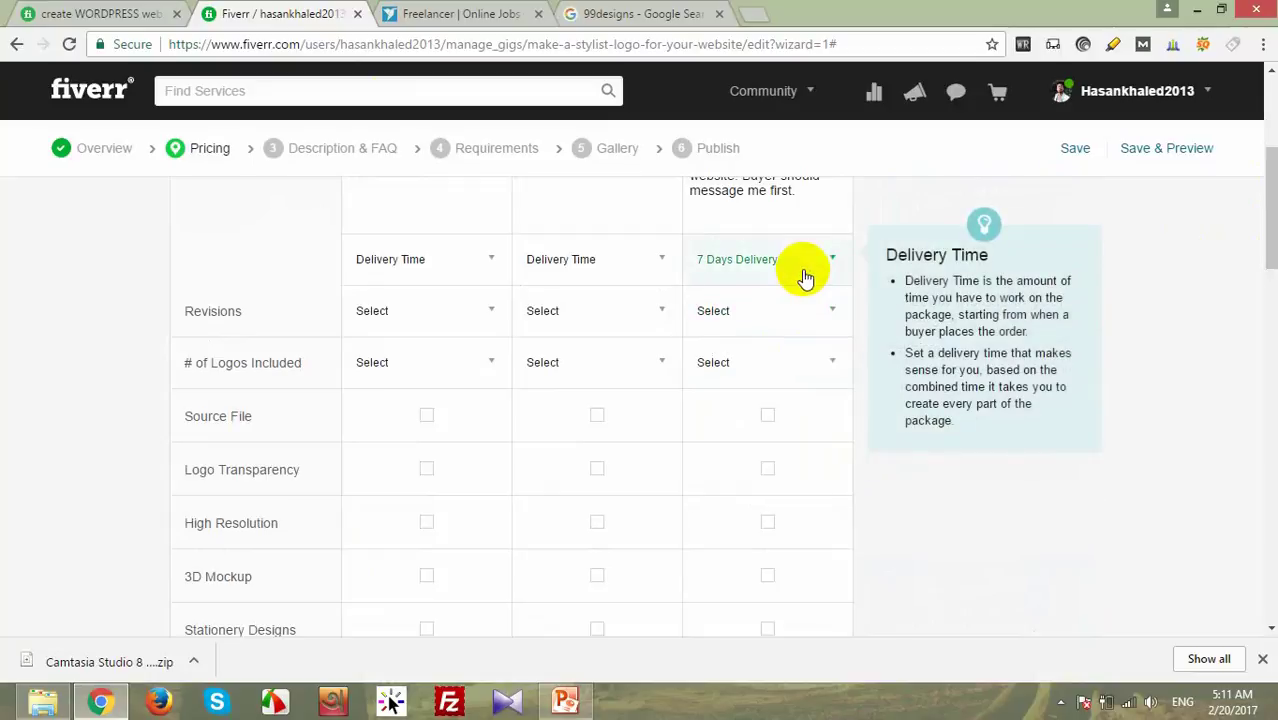
pyautogui.click(804, 266)
pyautogui.click(772, 431)
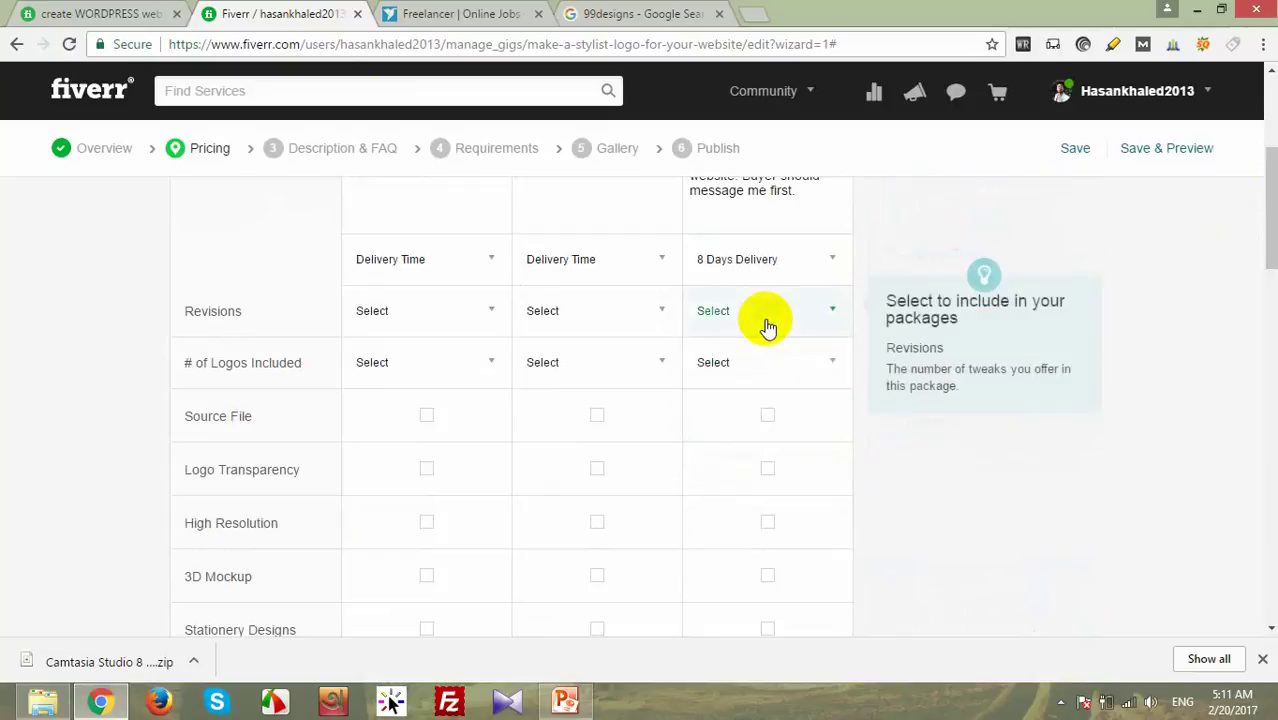
# Step: Set the Premium package's number of revisions to Unlimited
pyautogui.click(790, 326)
pyautogui.scroll(-3, 762, 428)
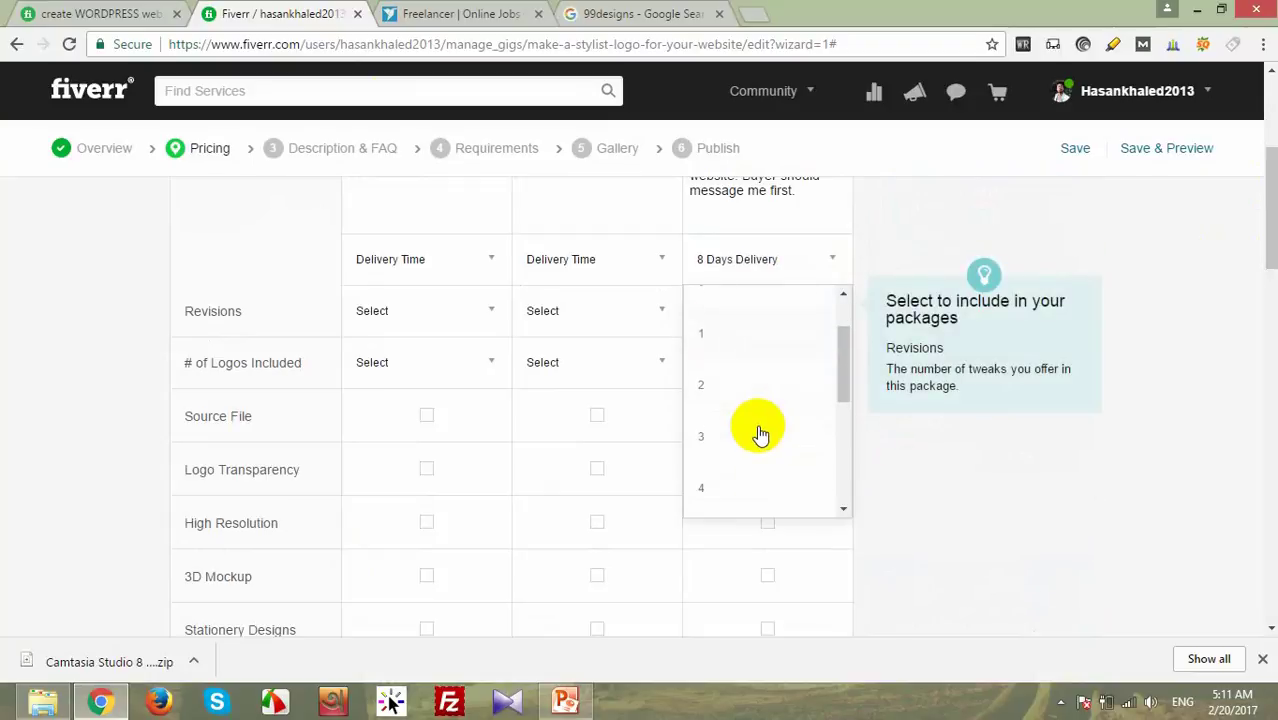
pyautogui.scroll(-3, 756, 444)
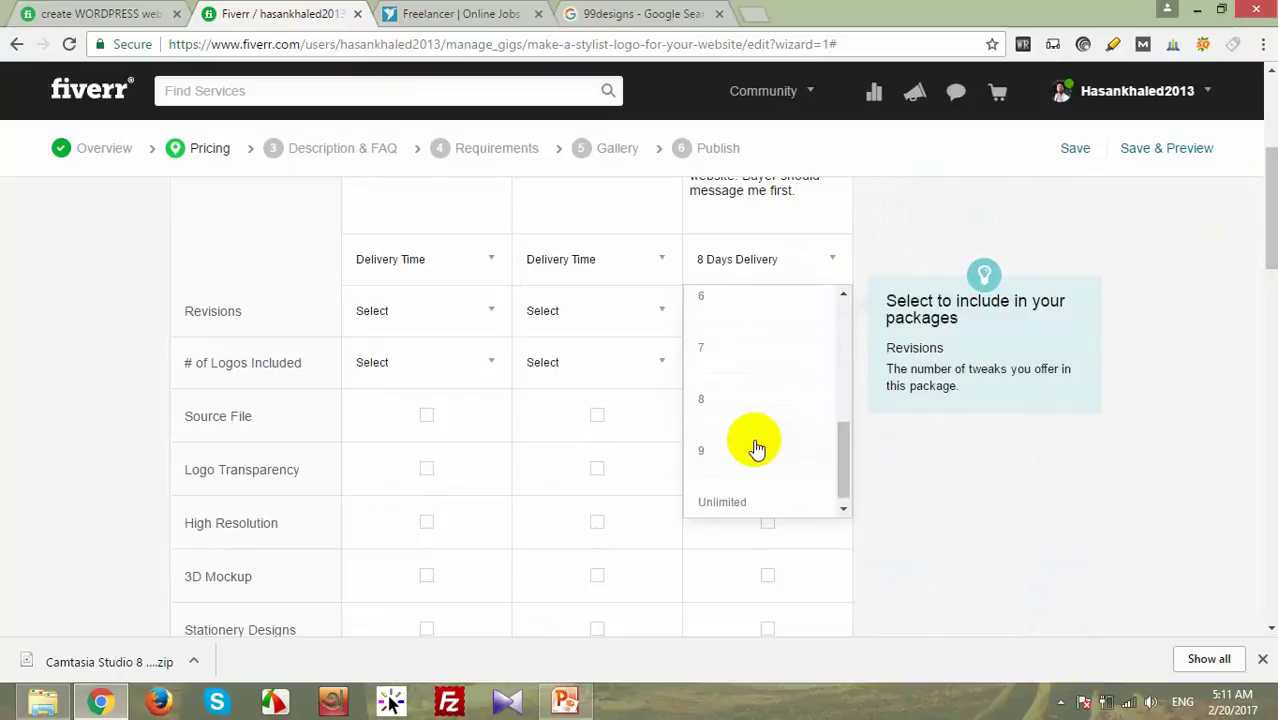
pyautogui.click(749, 507)
# Step: Copy the Basic package title "WordPress and Theme Installation" from the open WordPress reference gig and use it as the Basic package's name
pyautogui.scroll(3, 758, 418)
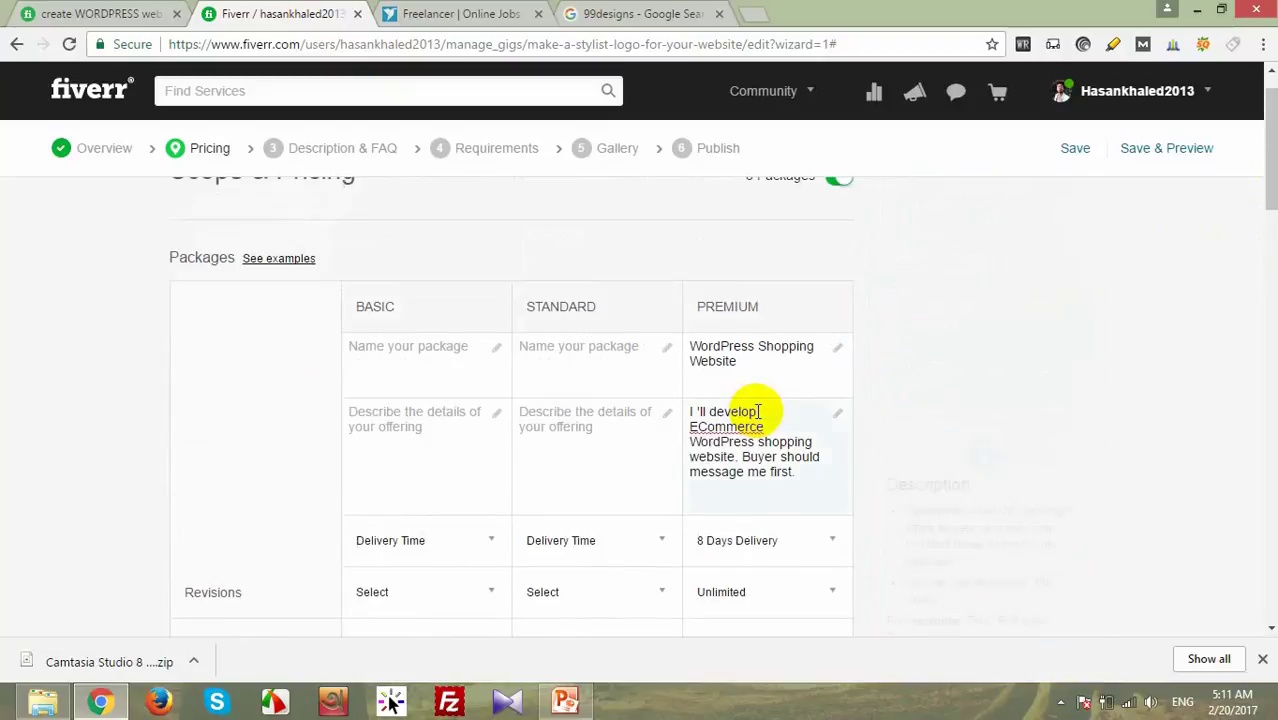
pyautogui.click(391, 374)
pyautogui.click(113, 12)
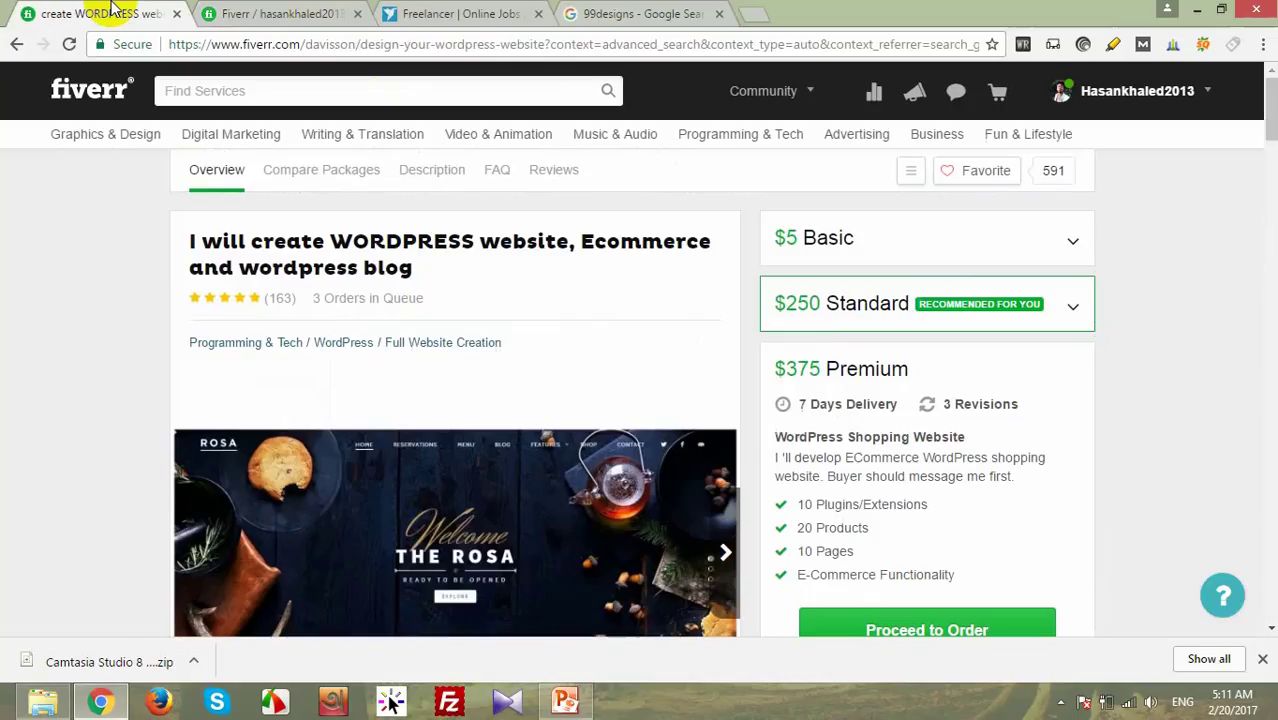
pyautogui.click(993, 253)
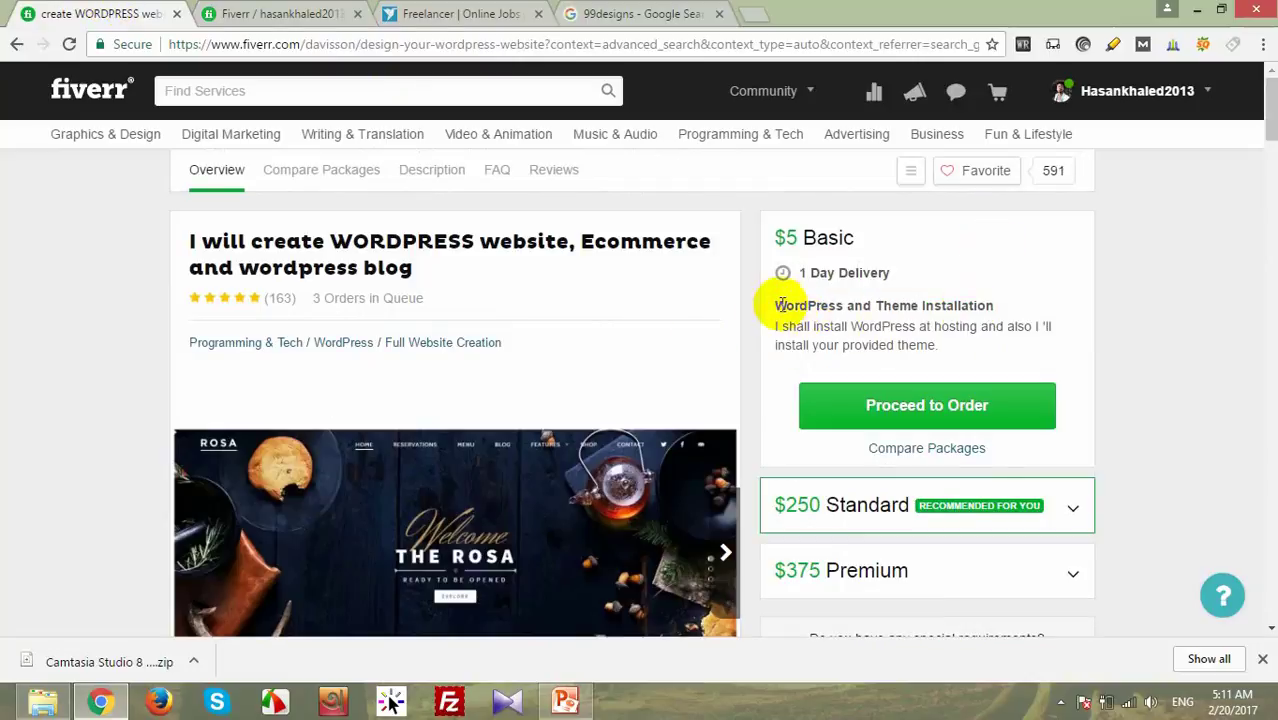
pyautogui.moveTo(778, 305); pyautogui.dragTo(1001, 306)
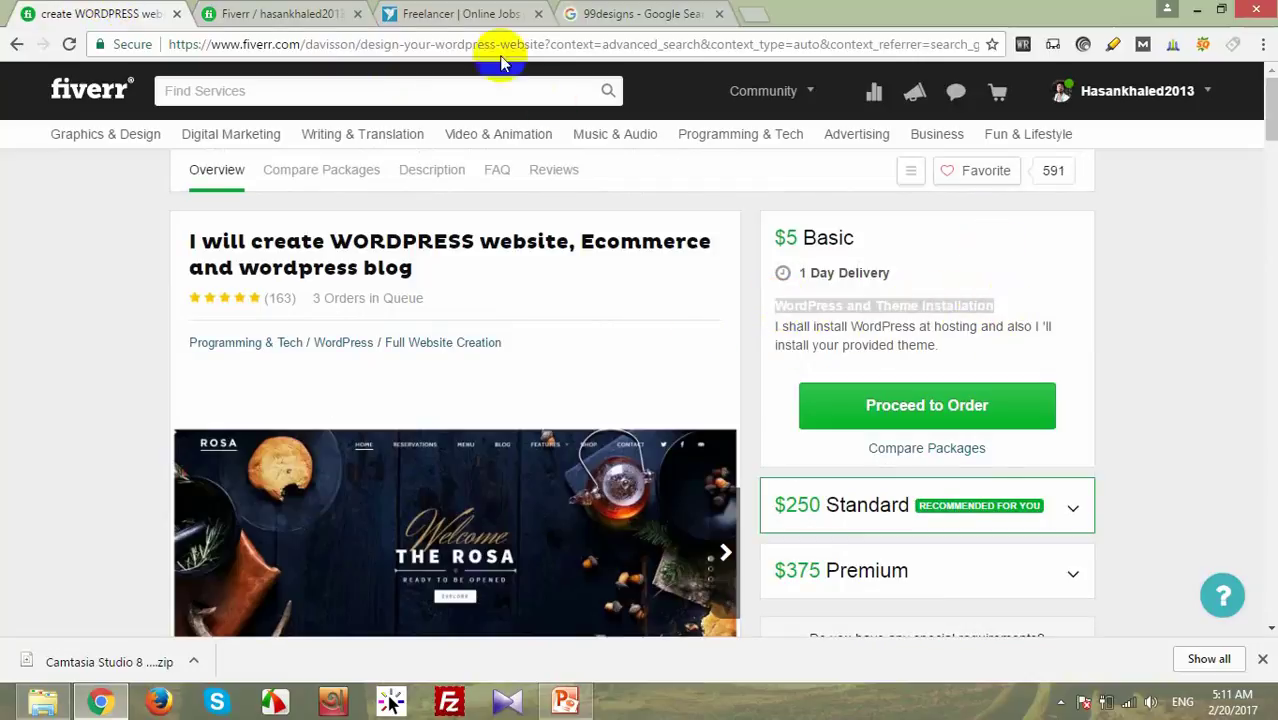
pyautogui.click(300, 12)
pyautogui.click(382, 378)
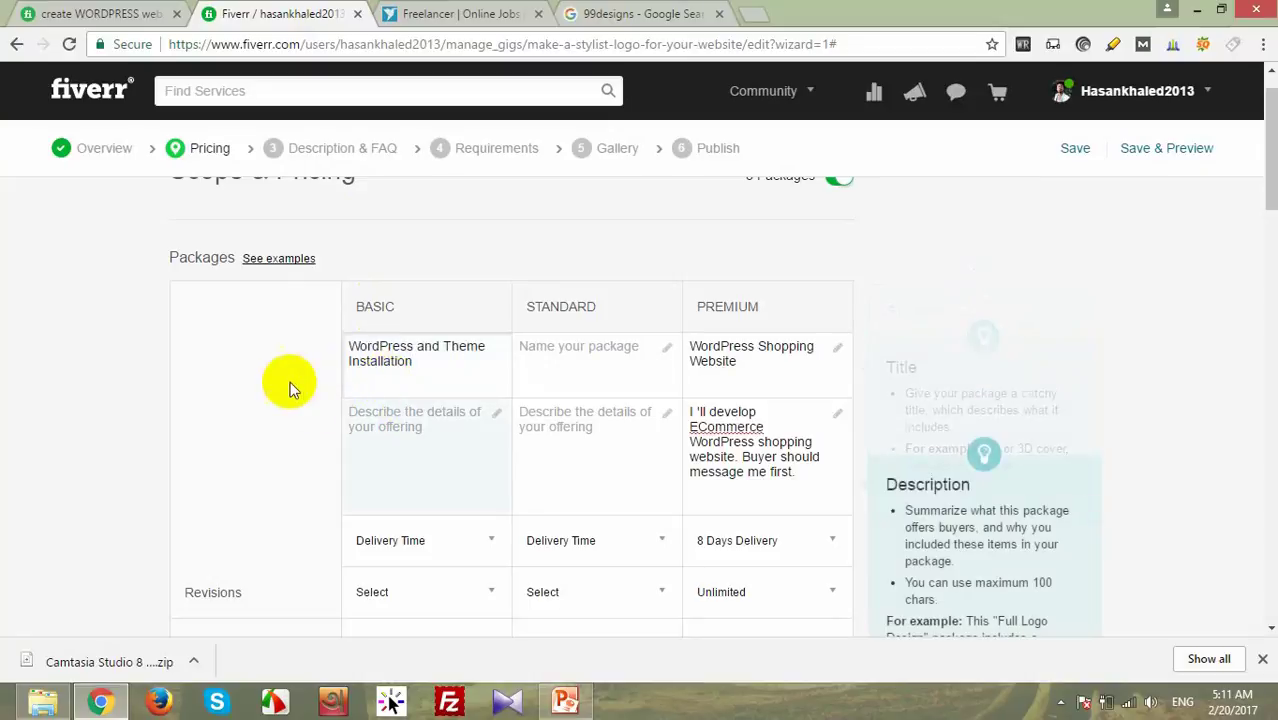
# Step: Fill in the Basic package's description with the reference gig's text "I shall install WordPress at hosting and also I 'll install your provided theme."
pyautogui.scroll(1, 325, 390)
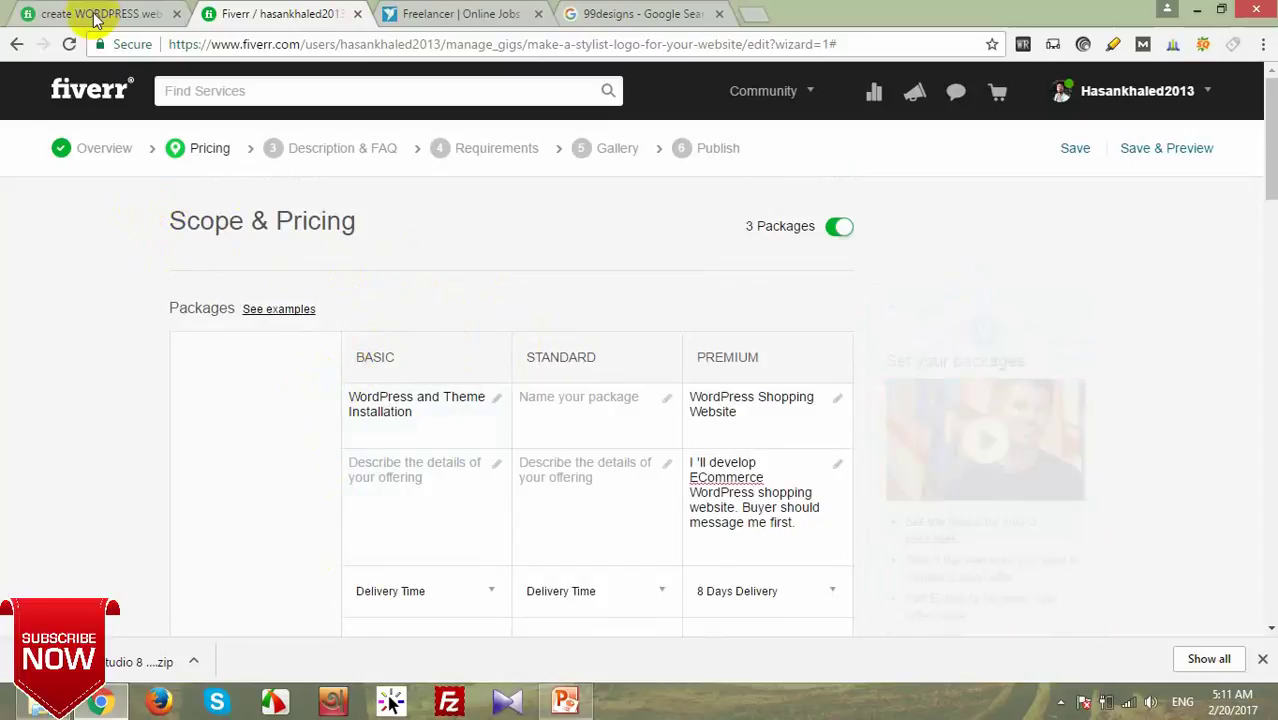
pyautogui.click(404, 414)
pyautogui.moveTo(404, 414); pyautogui.dragTo(342, 399)
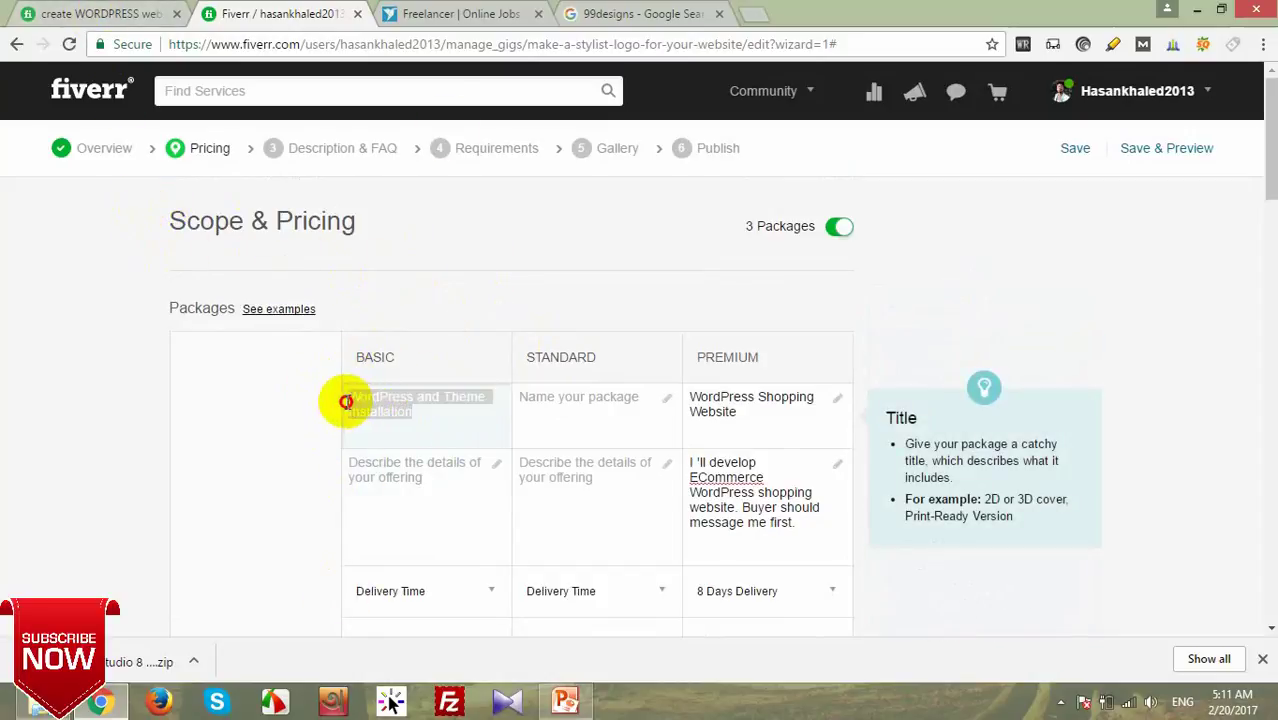
pyautogui.click(128, 14)
pyautogui.click(867, 333)
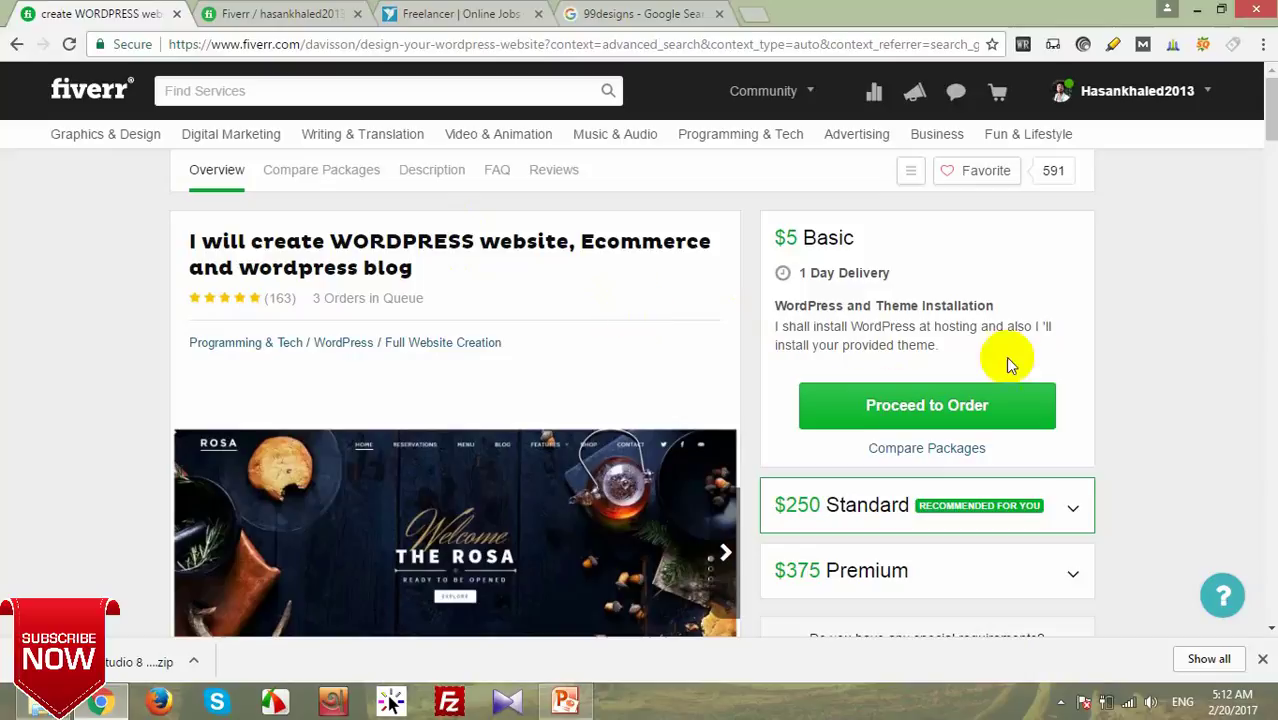
pyautogui.click(845, 507)
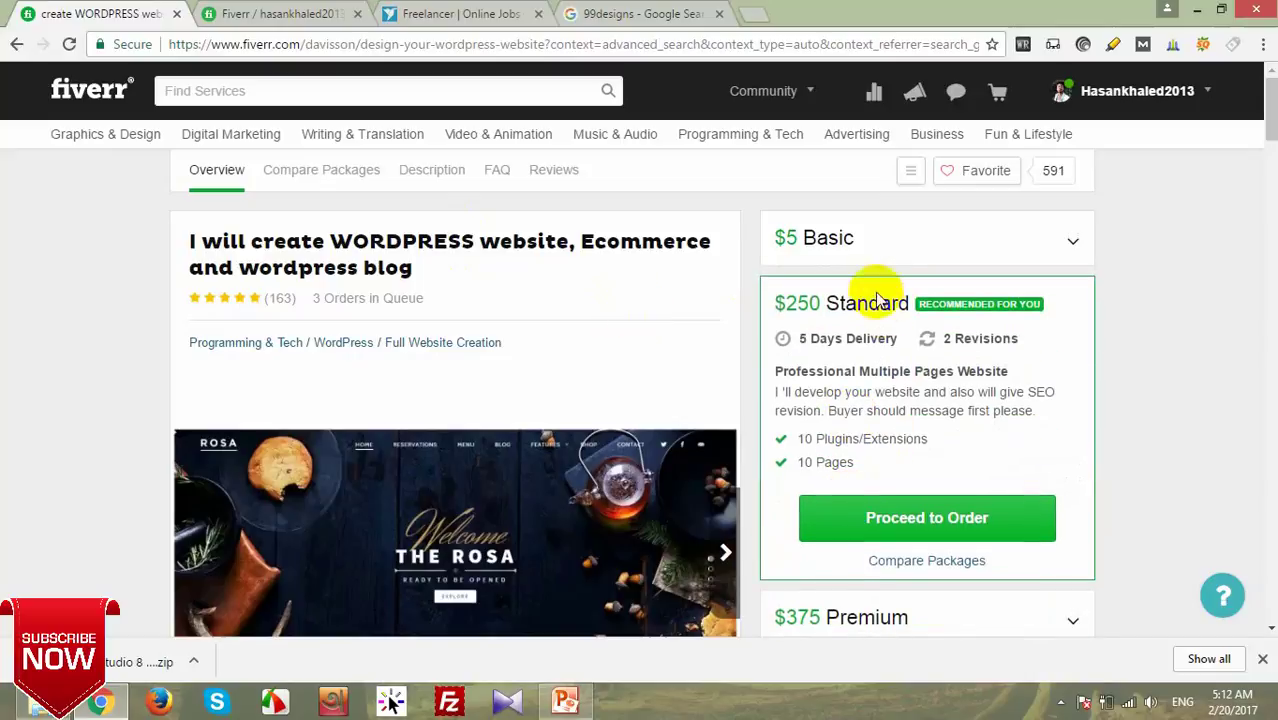
pyautogui.click(876, 250)
pyautogui.moveTo(776, 326); pyautogui.dragTo(959, 348)
pyautogui.click(304, 13)
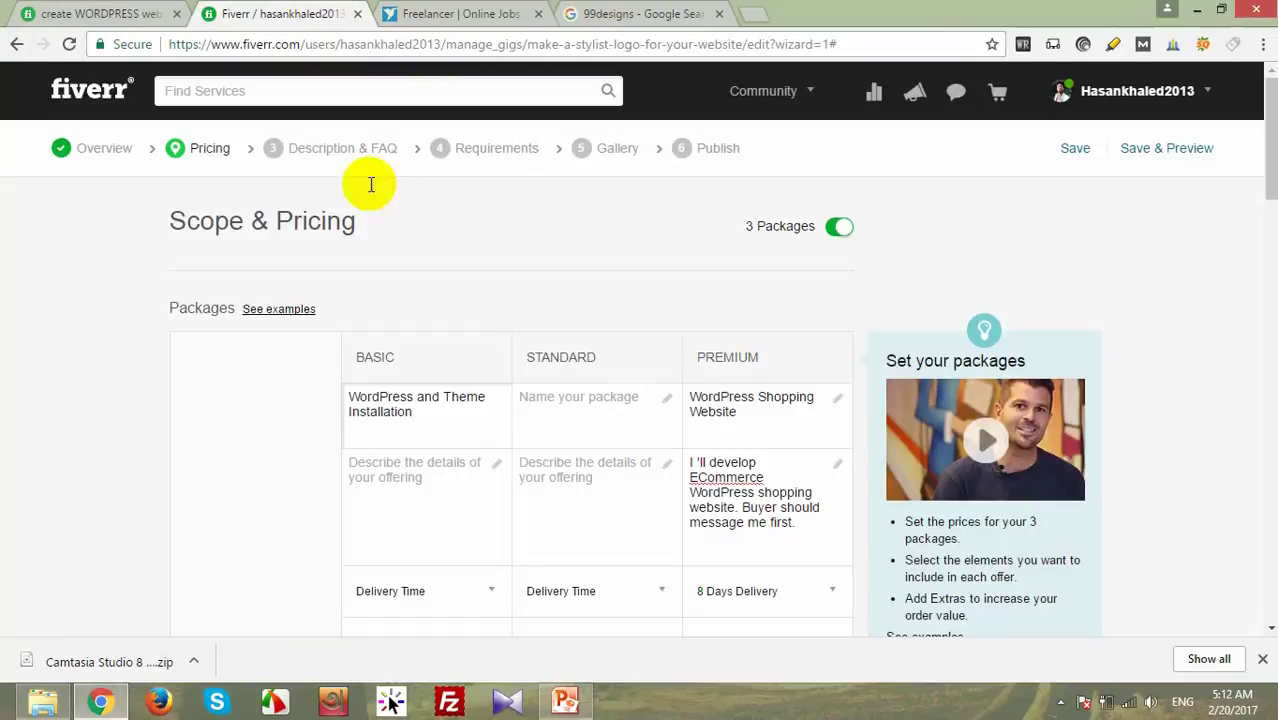
pyautogui.click(407, 491)
pyautogui.write("I shall install WordPress at hosting and also I 'll install your provided theme.")
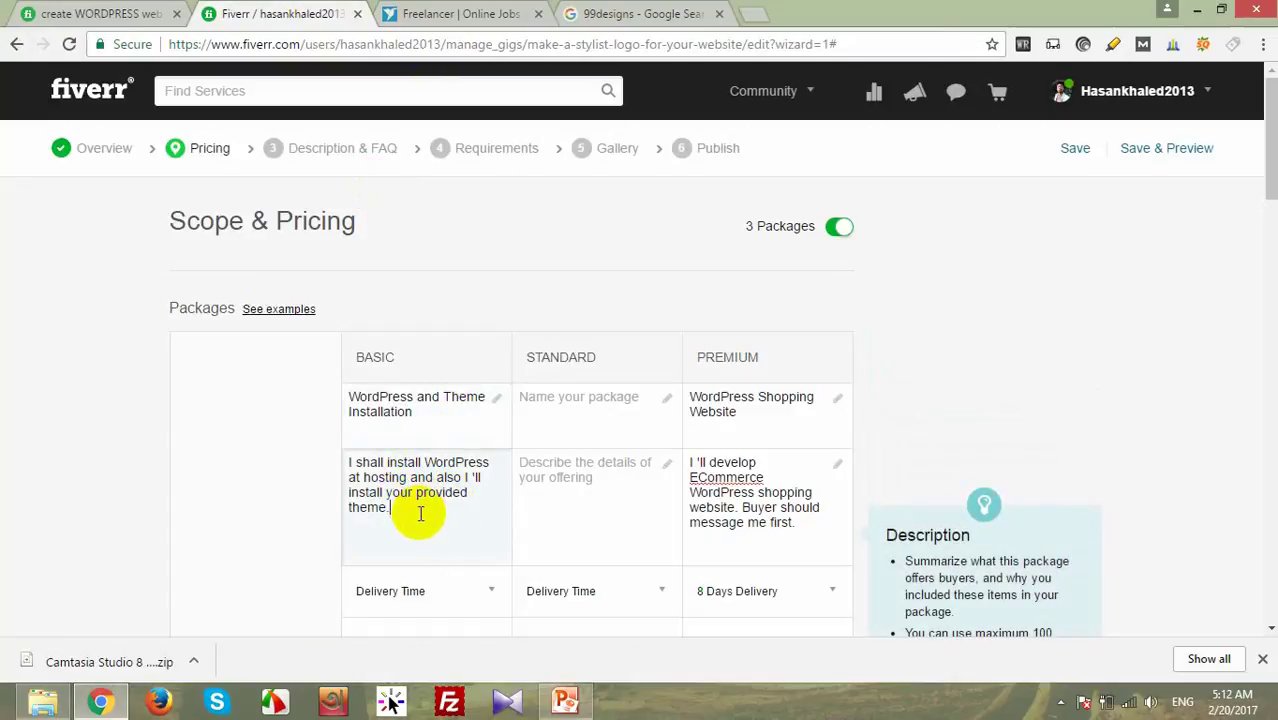
pyautogui.moveTo(386, 504); pyautogui.dragTo(344, 479)
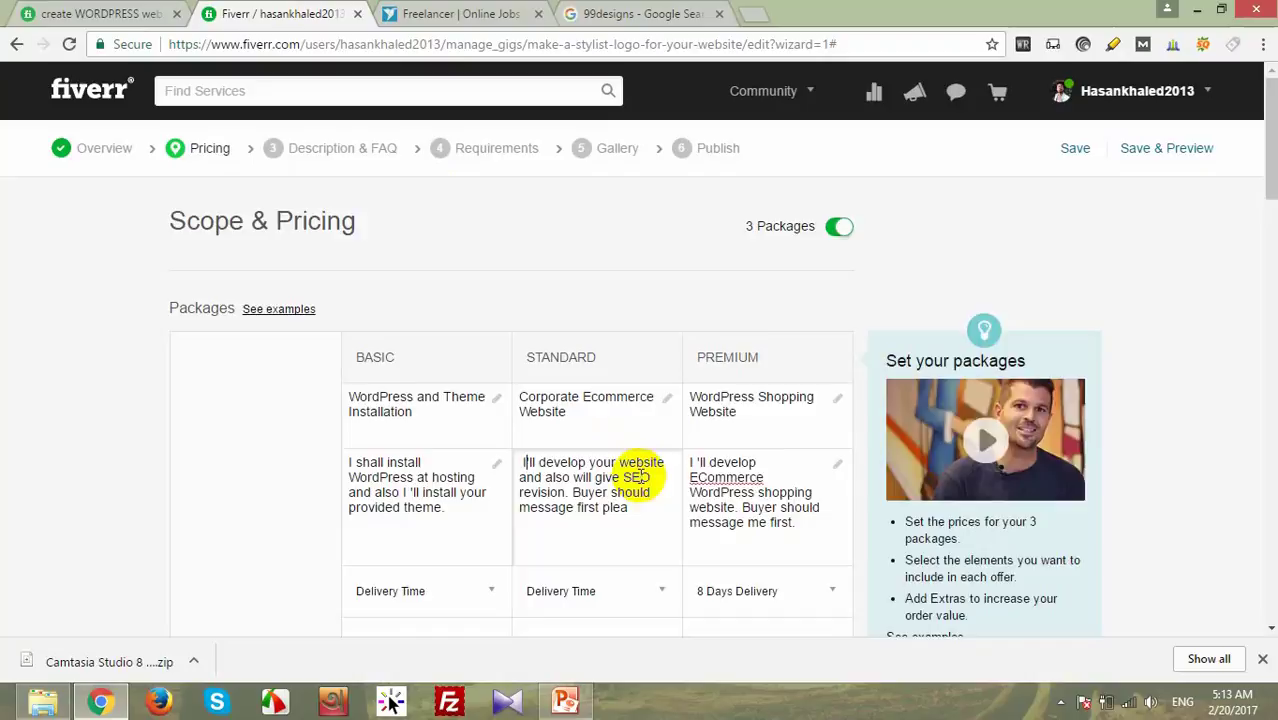
# Step: Set the delivery time to 5 Days Delivery for the Standard package and 2 Days Delivery for the Basic package
pyautogui.scroll(-1, 633, 491)
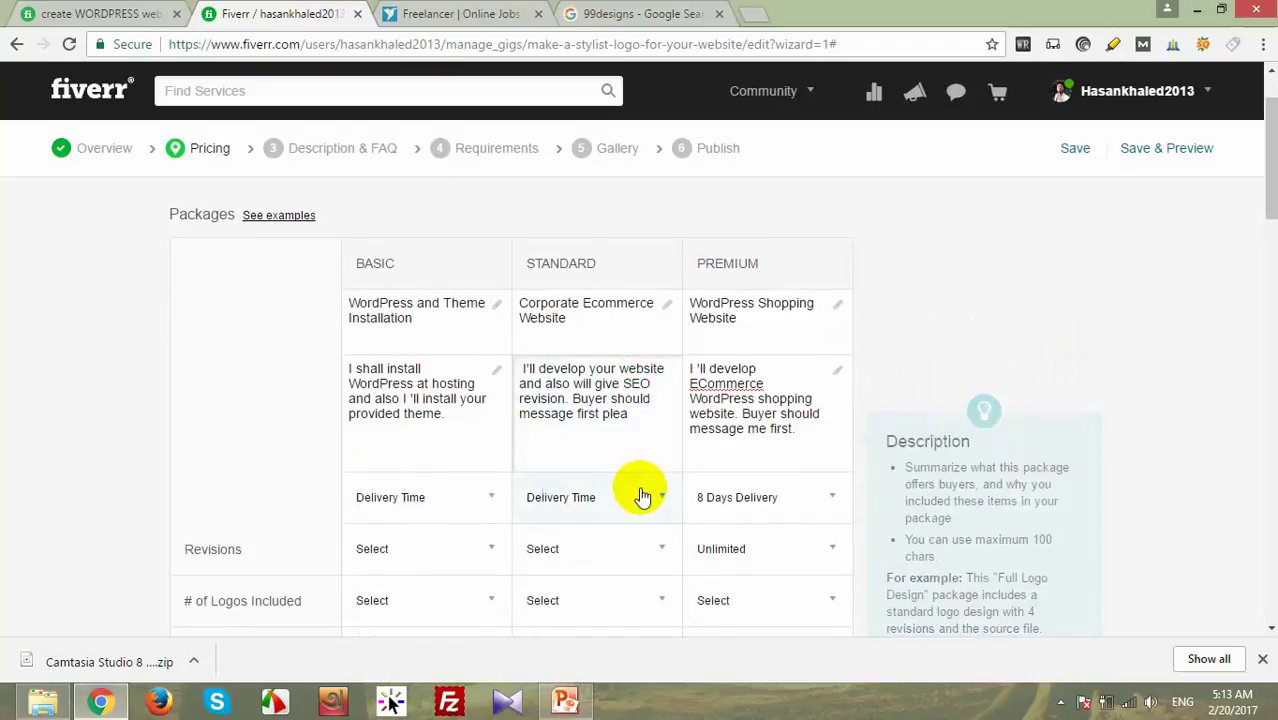
pyautogui.click(640, 497)
pyautogui.scroll(-3, 625, 505)
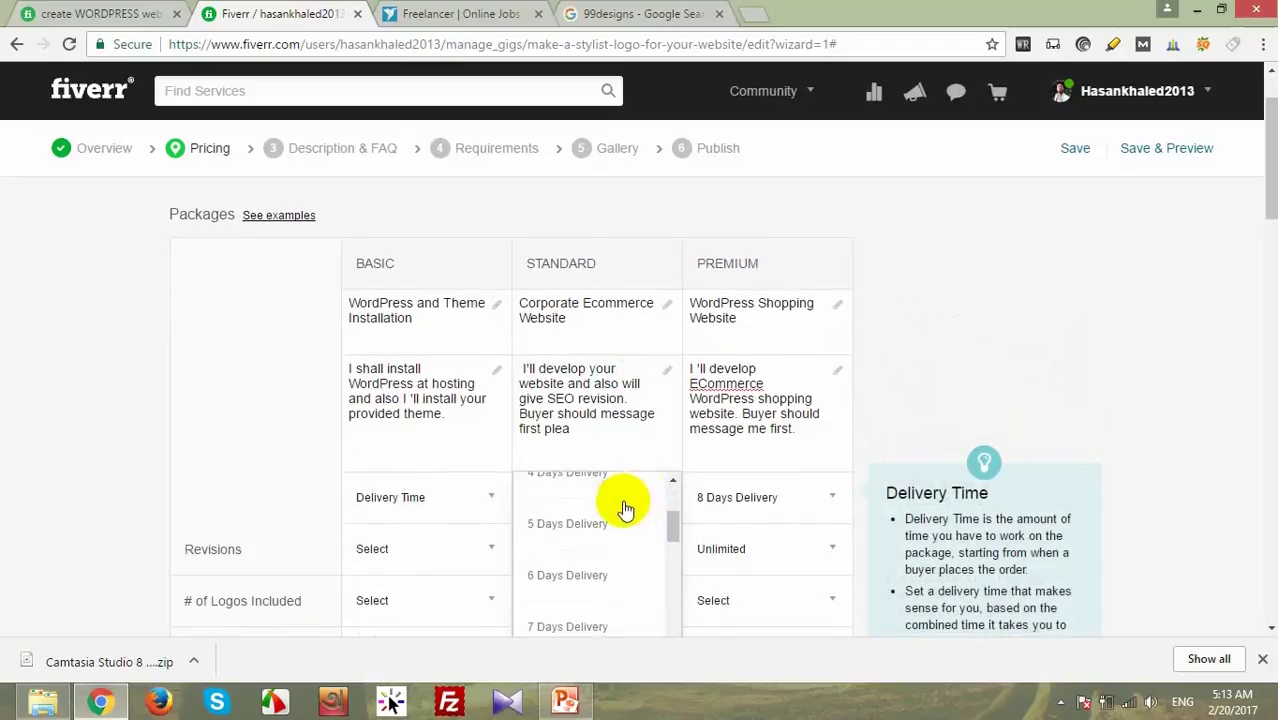
pyautogui.click(597, 568)
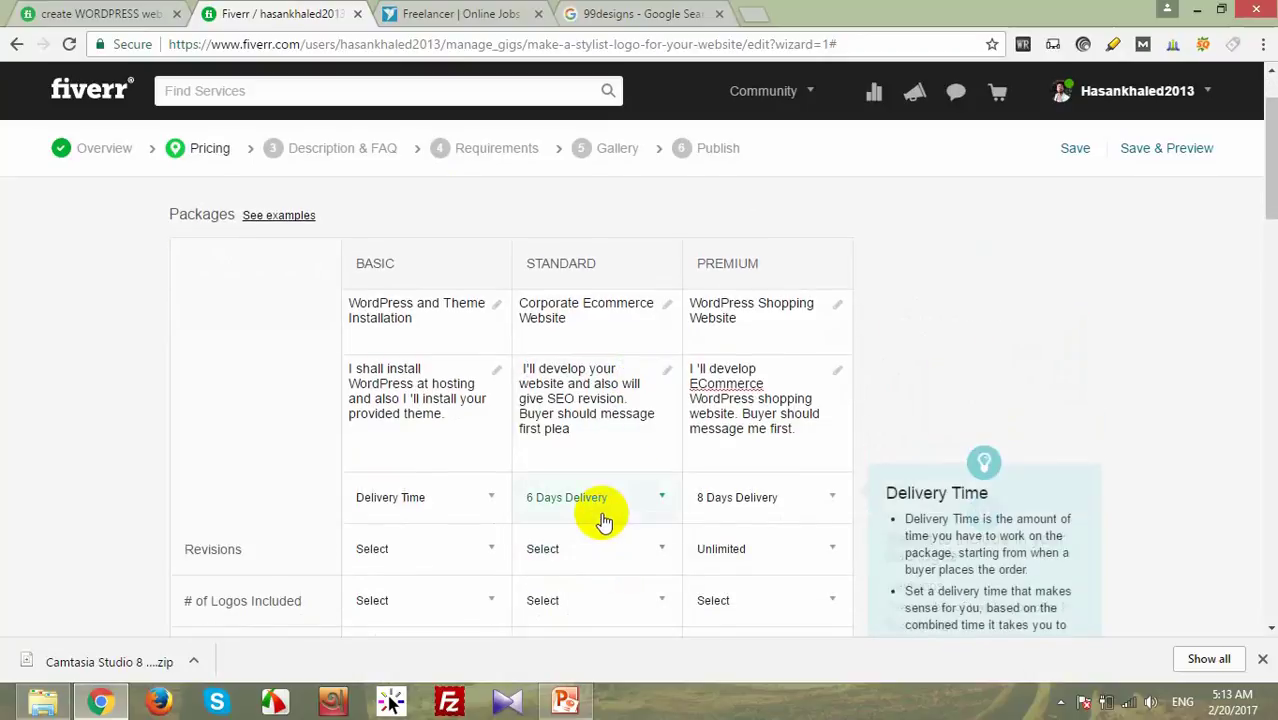
pyautogui.click(601, 516)
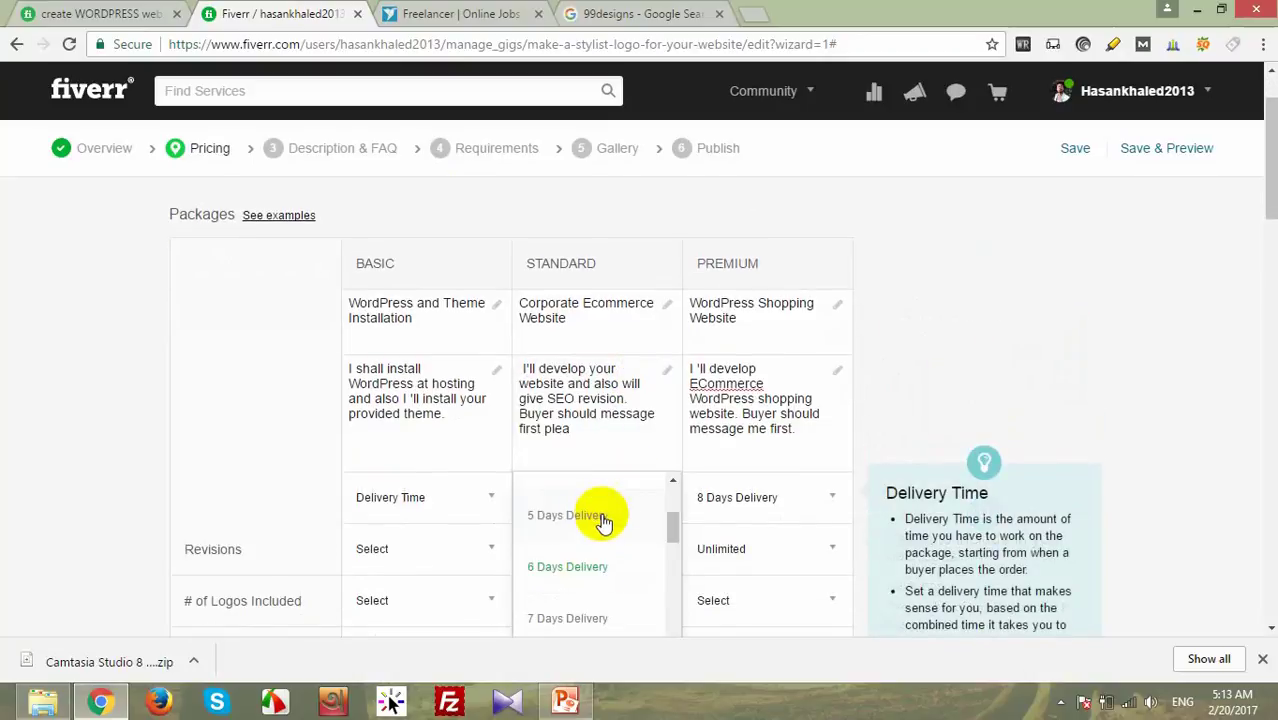
pyautogui.click(430, 500)
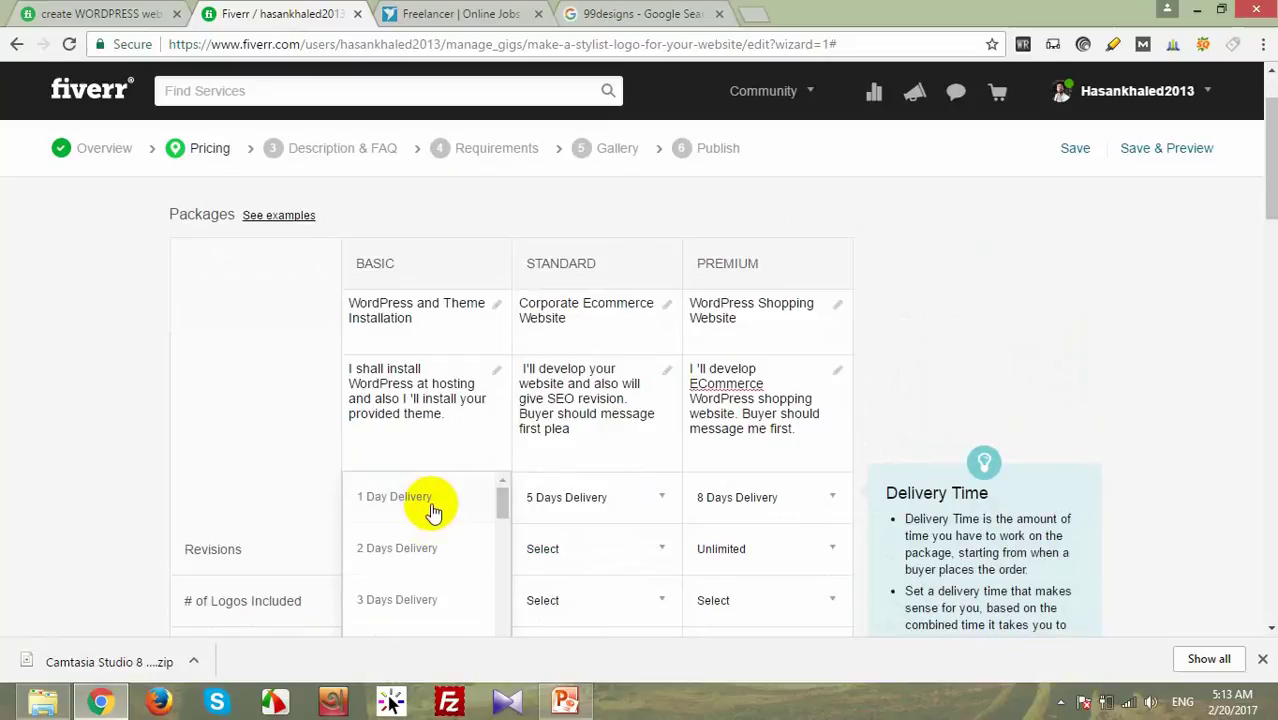
pyautogui.click(418, 546)
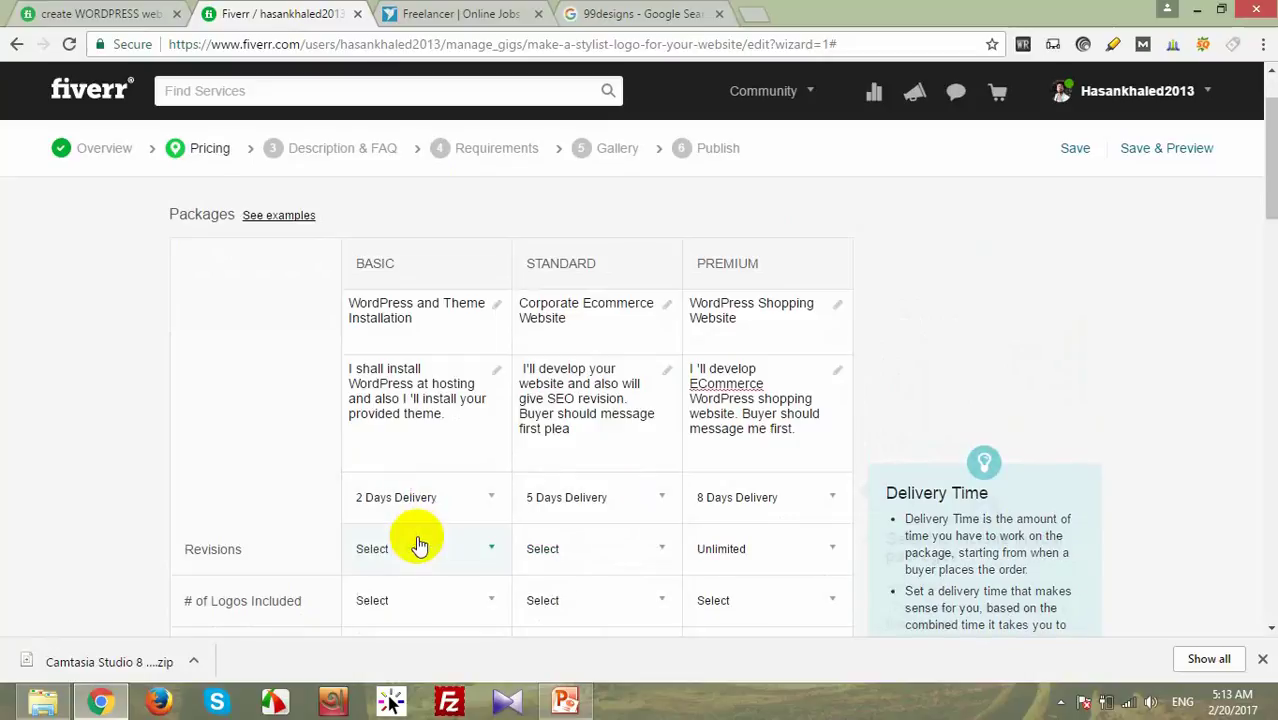
# Step: Set the number of revisions to 2 for the Basic package and 5 for the Standard package
pyautogui.scroll(-1, 438, 500)
pyautogui.click(443, 472)
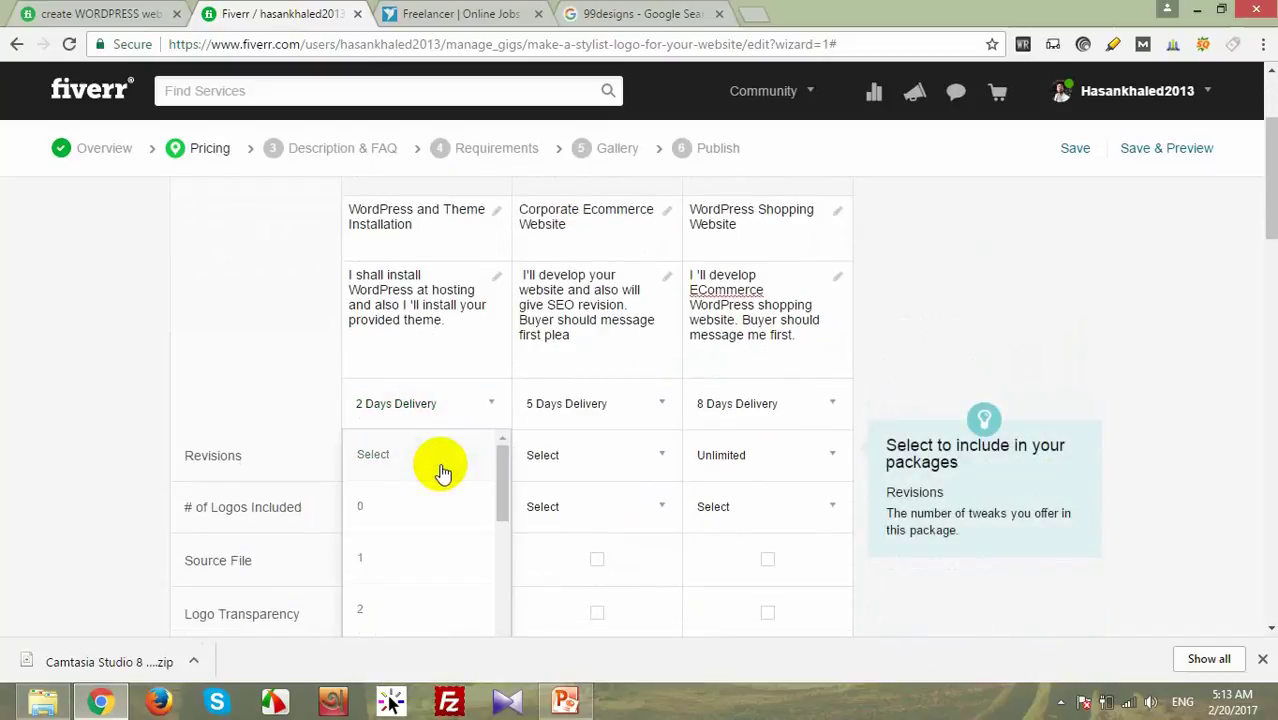
pyautogui.click(424, 557)
pyautogui.click(598, 463)
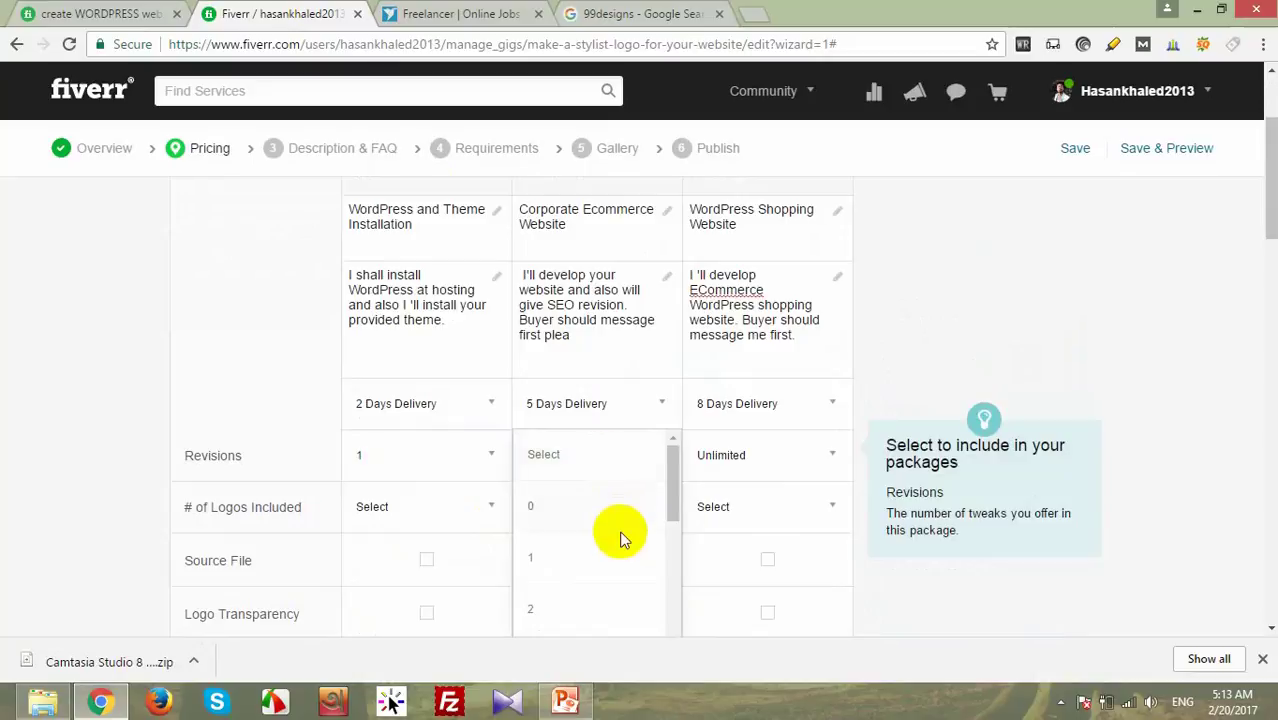
pyautogui.scroll(-3, 620, 538)
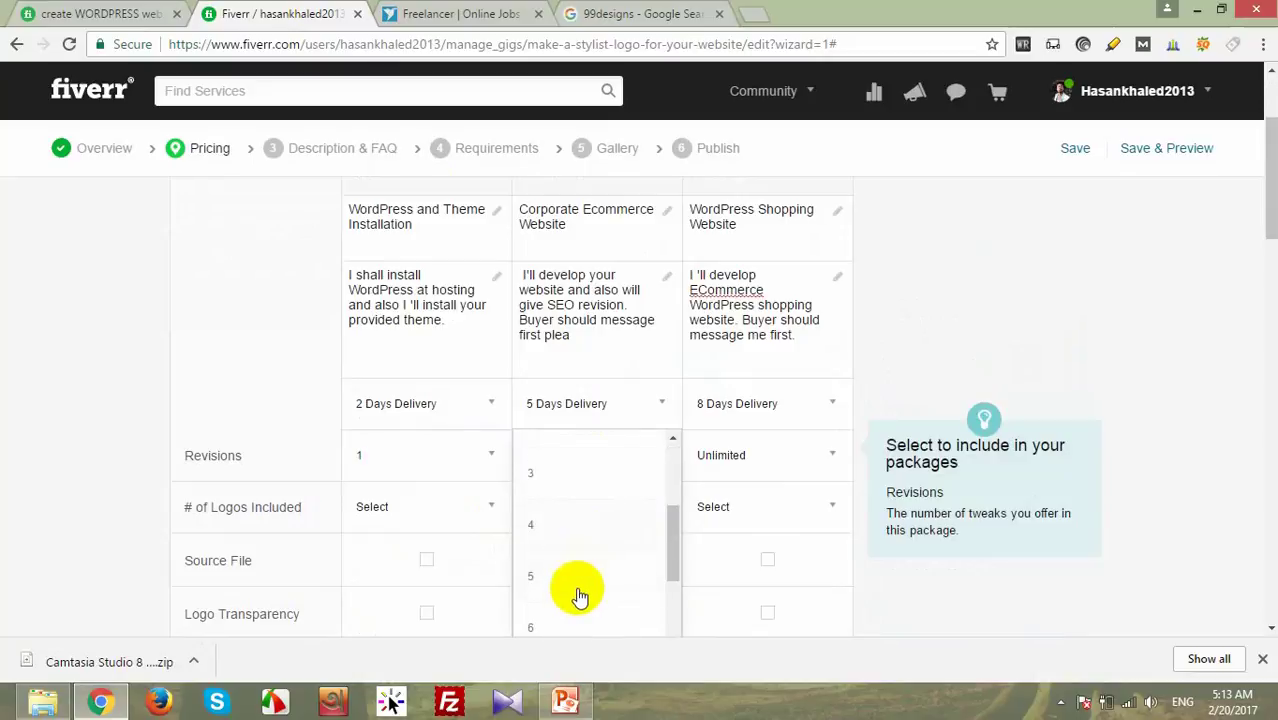
pyautogui.click(580, 597)
pyautogui.click(450, 455)
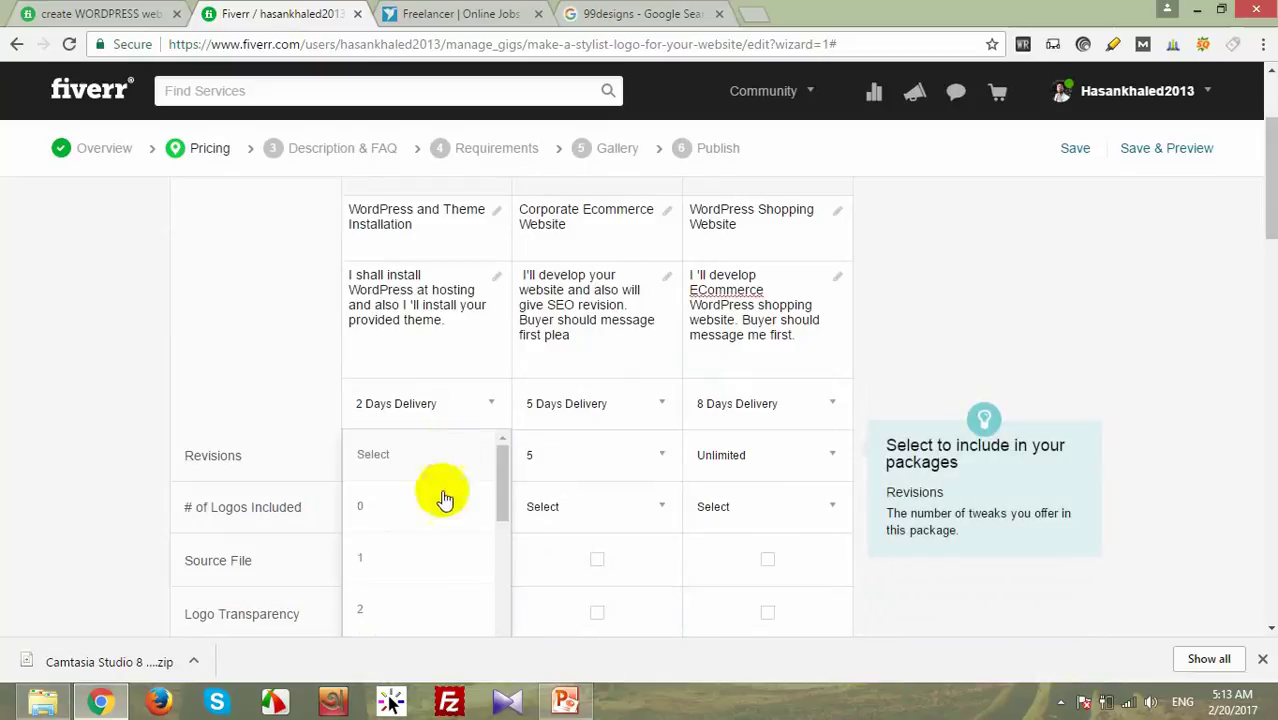
pyautogui.click(409, 605)
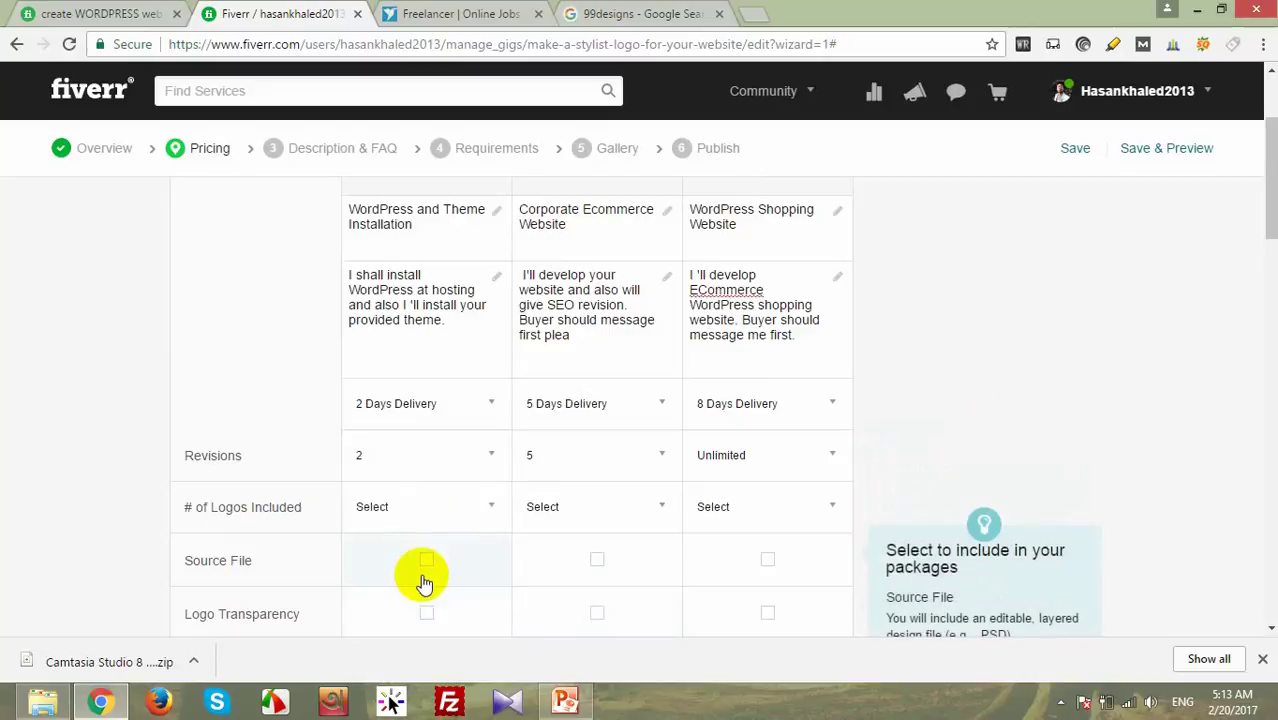
# Step: Set the number of logos included to 1 for Basic, 3 for Standard and 5 for Premium
pyautogui.scroll(-2, 420, 580)
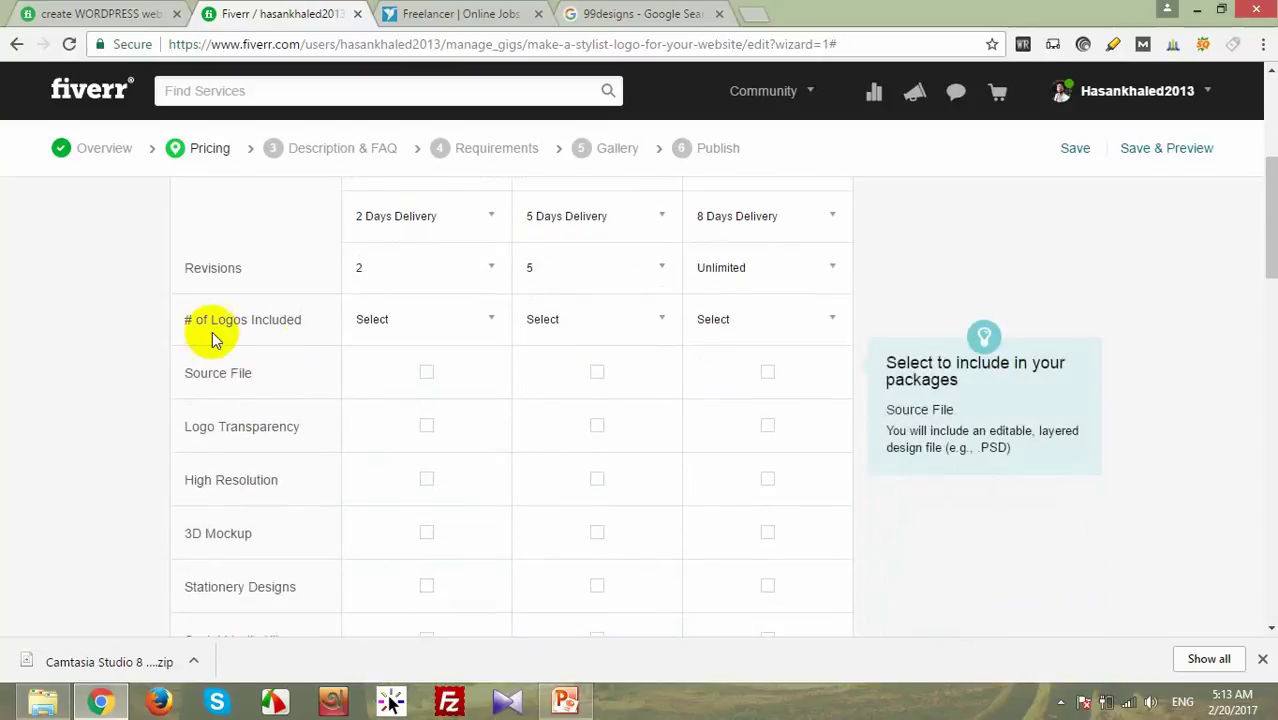
pyautogui.click(476, 320)
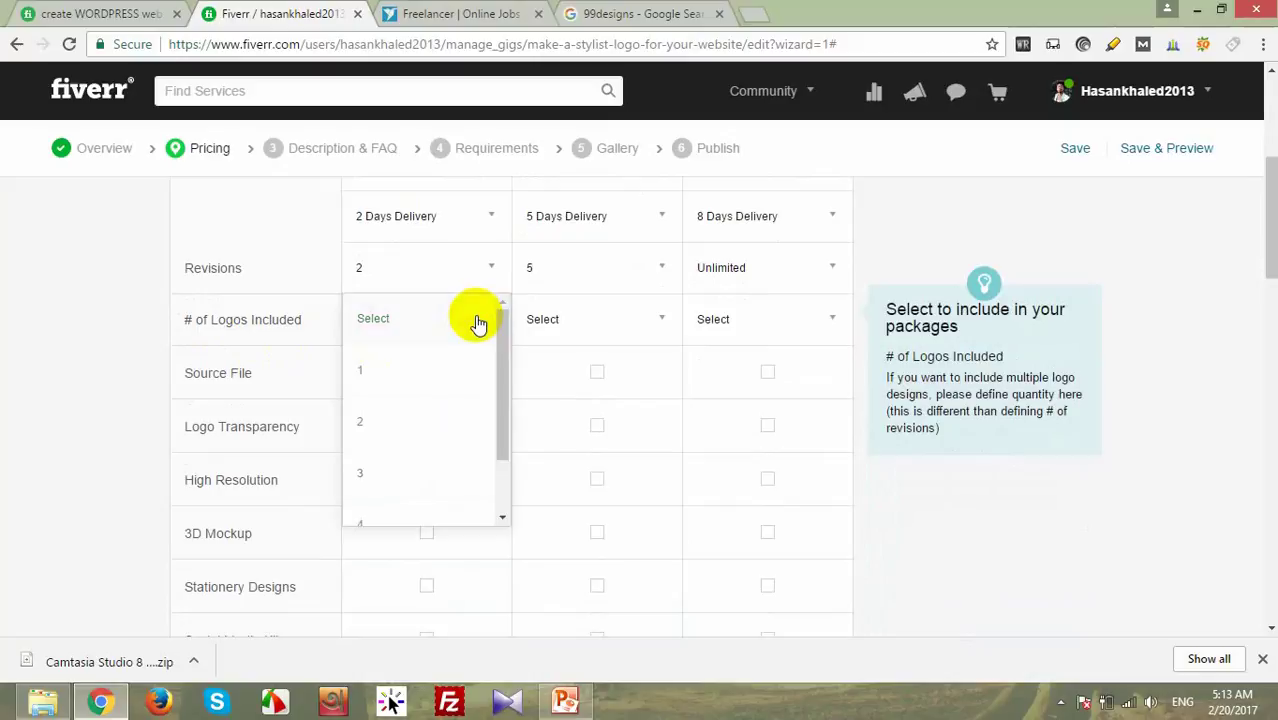
pyautogui.click(457, 380)
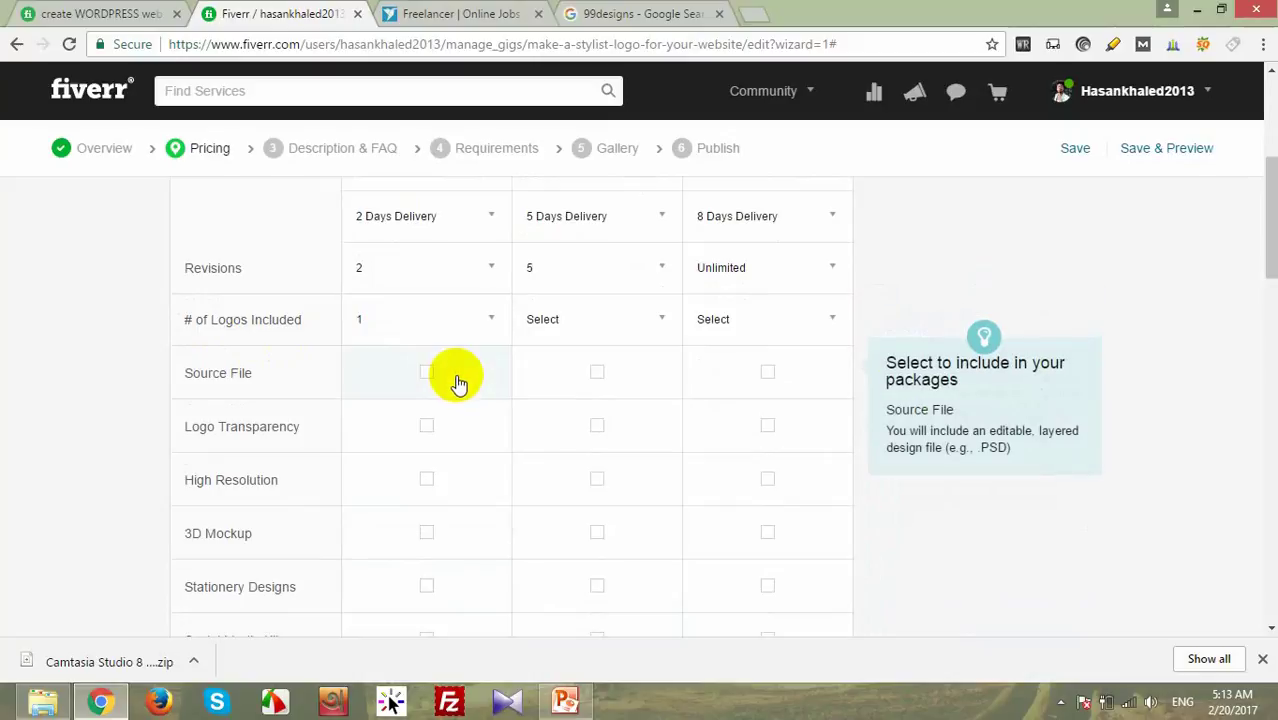
pyautogui.click(605, 330)
pyautogui.click(600, 483)
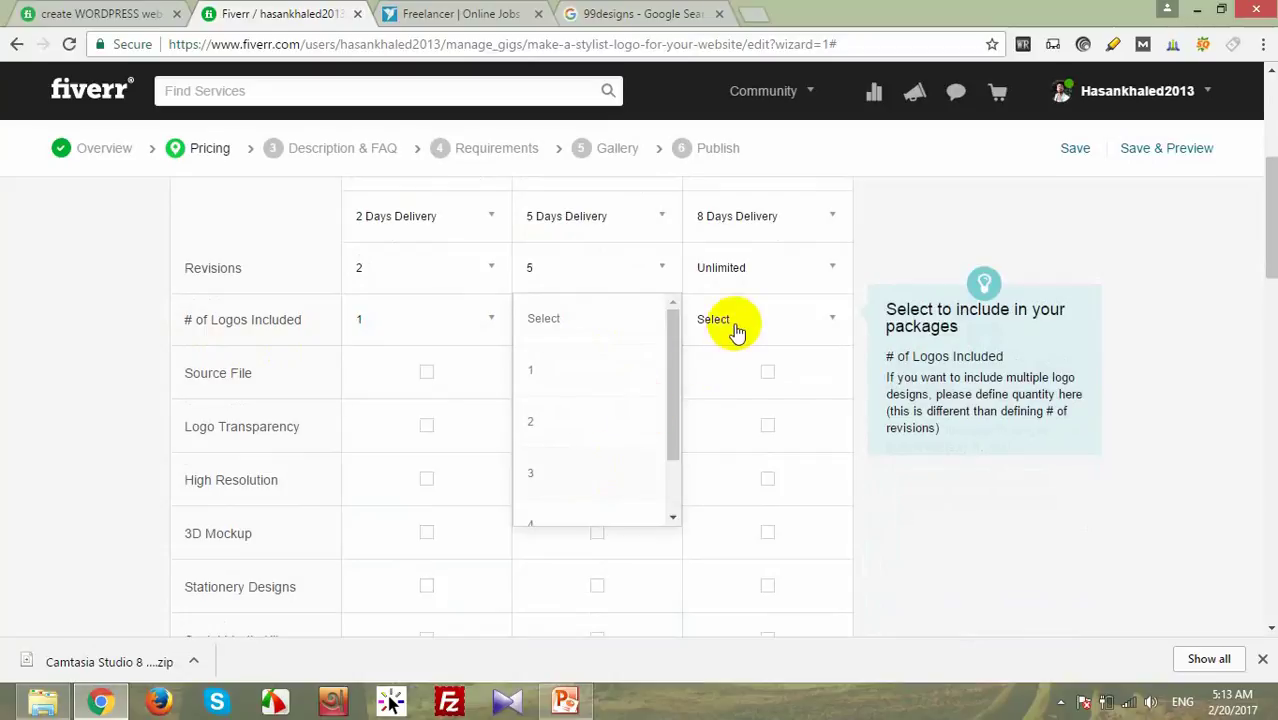
pyautogui.click(736, 320)
pyautogui.scroll(-1, 780, 486)
pyautogui.scroll(-3, 780, 486)
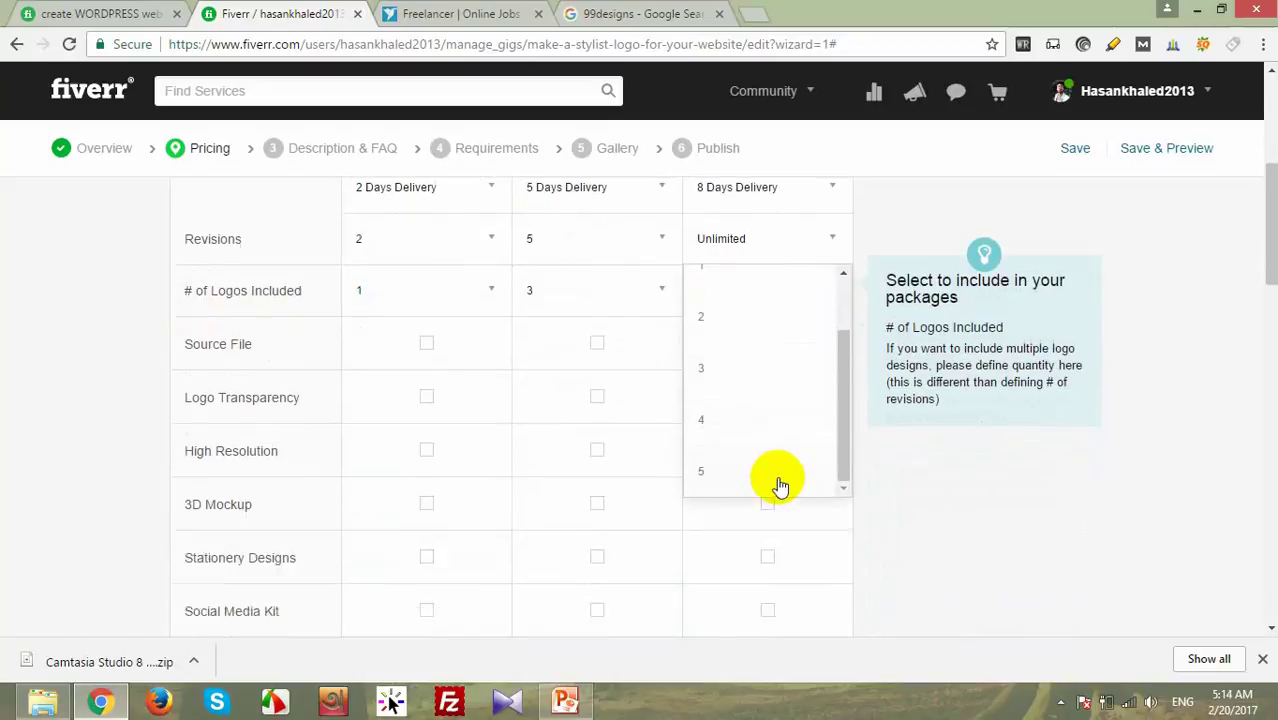
pyautogui.click(739, 408)
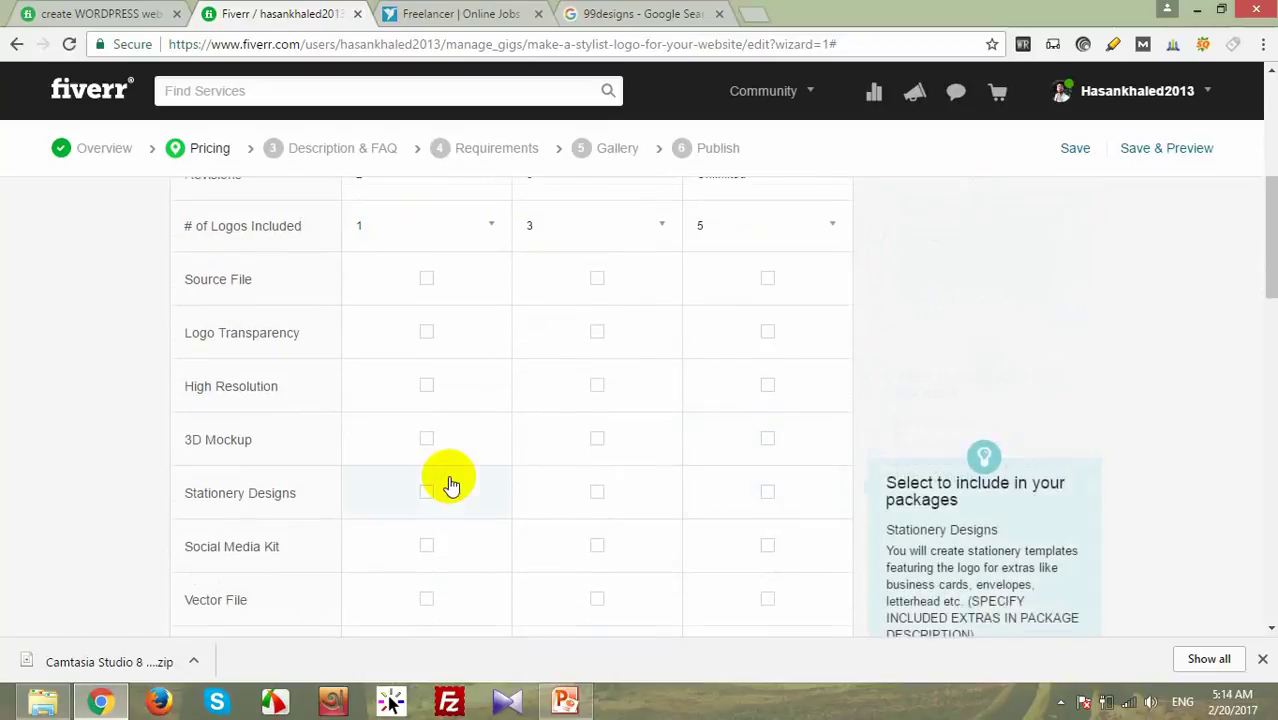
# Step: Include the source file in the Basic, Standard and Premium packages
pyautogui.scroll(1, 300, 414)
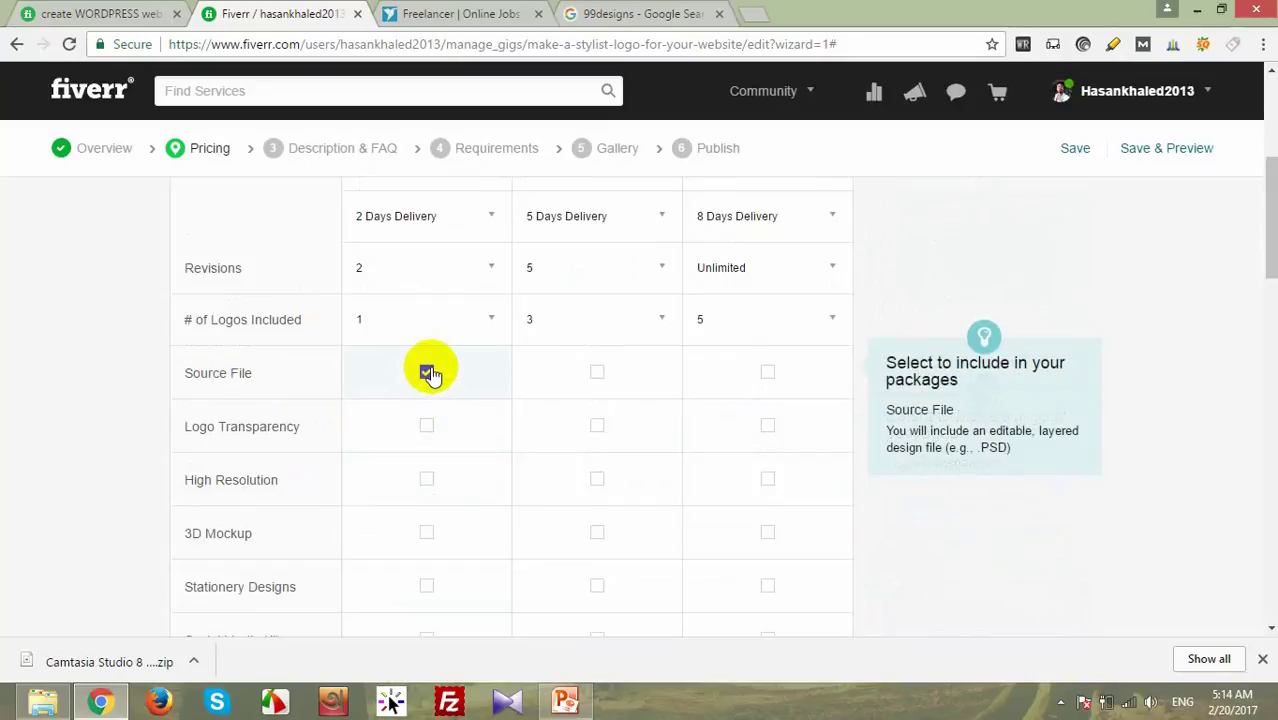
pyautogui.click(601, 380)
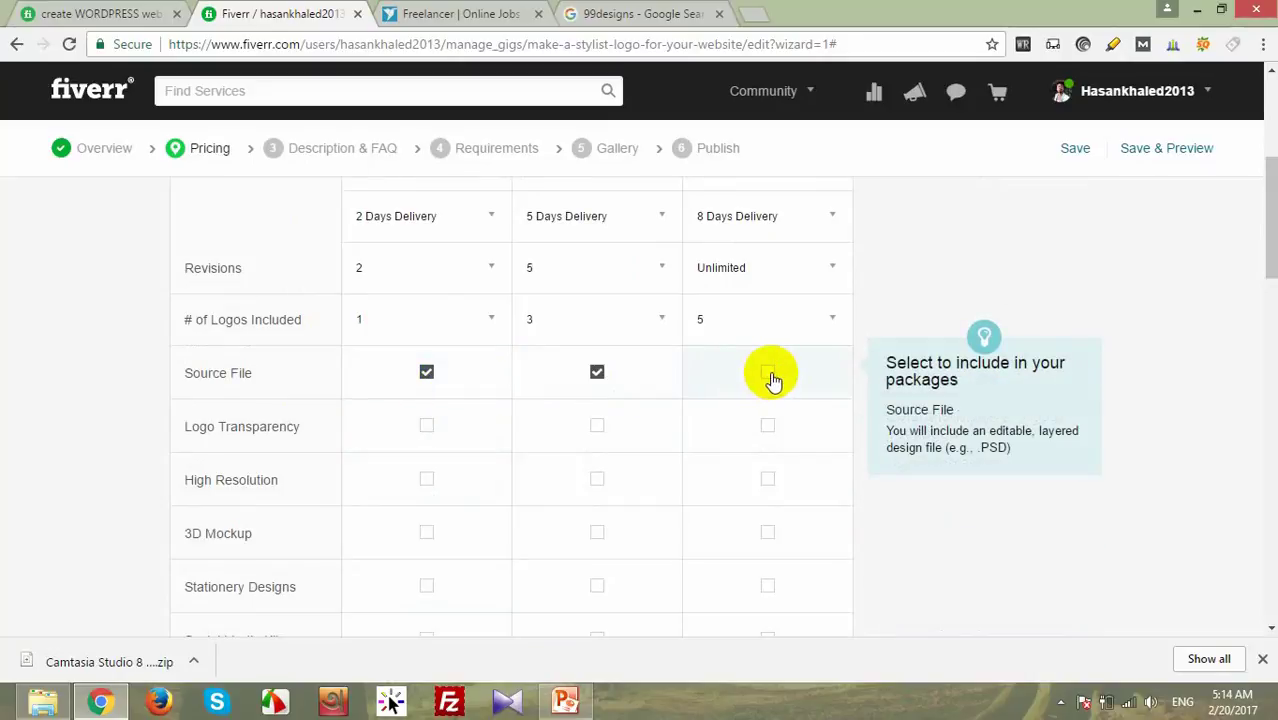
pyautogui.click(769, 390)
pyautogui.scroll(-1, 362, 522)
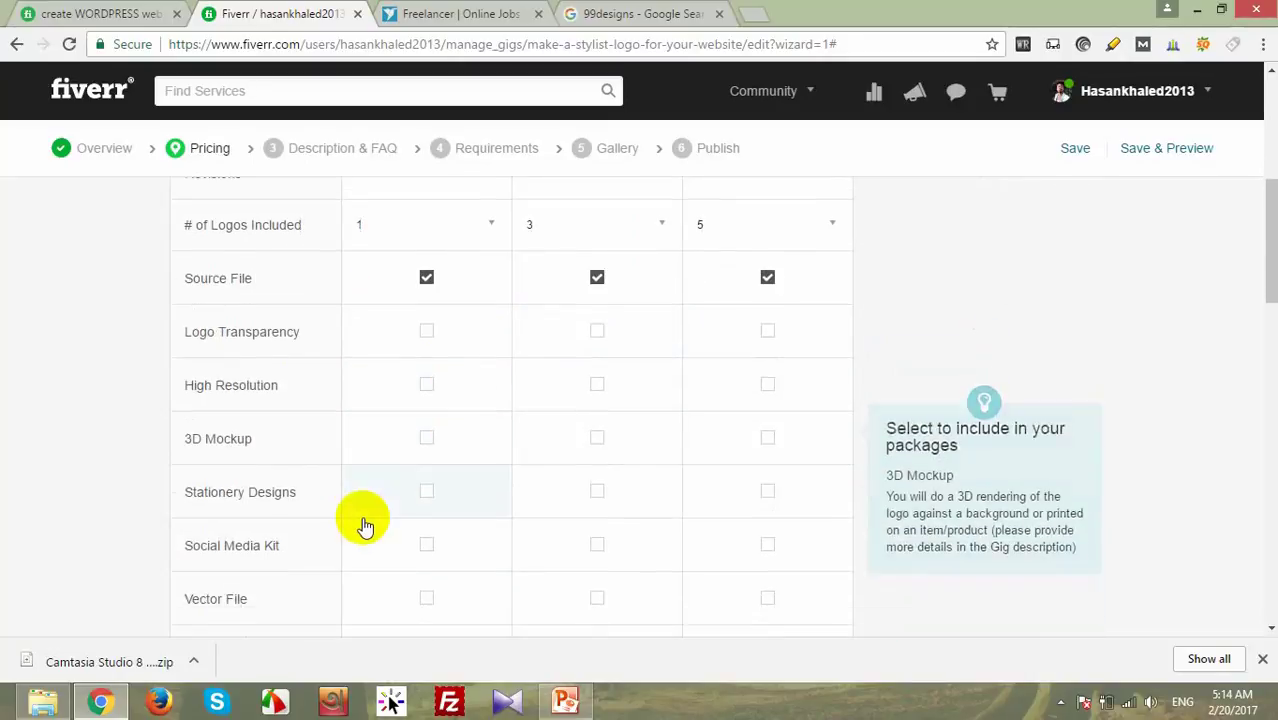
pyautogui.scroll(-1, 362, 522)
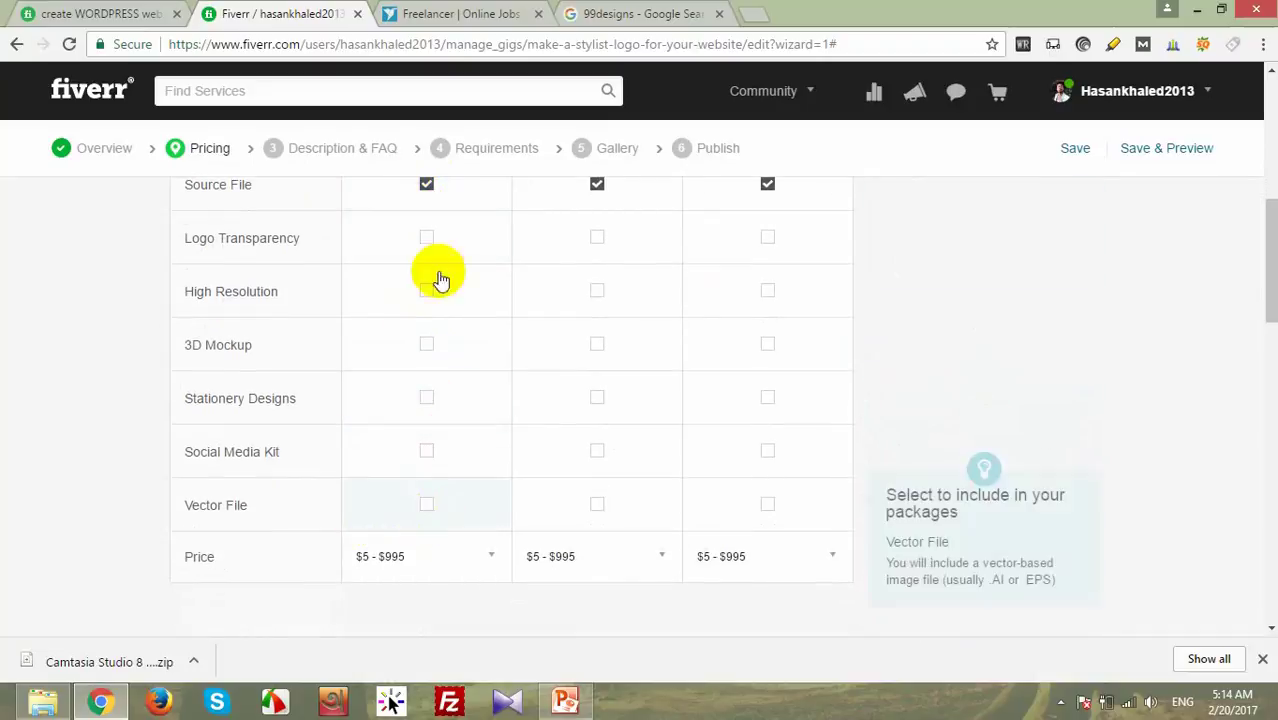
# Step: Set the Basic package's price to $15 and open the price choices for the Standard package
pyautogui.click(431, 556)
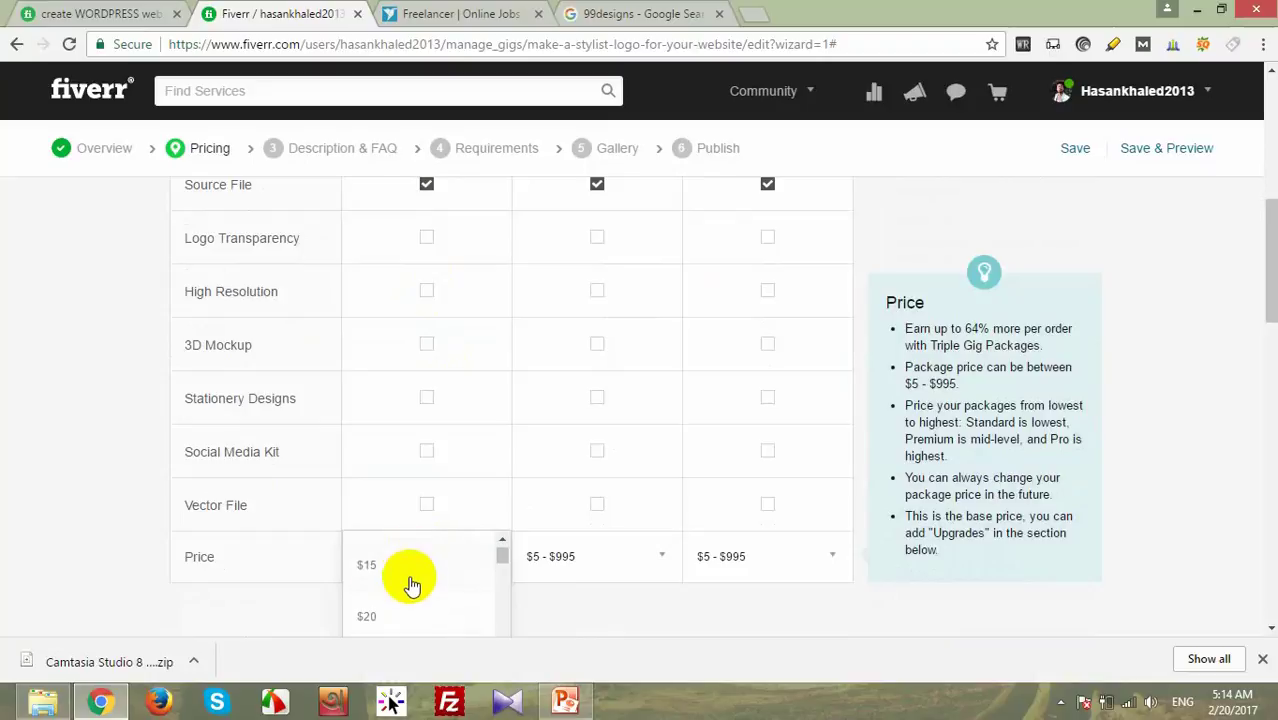
pyautogui.click(410, 565)
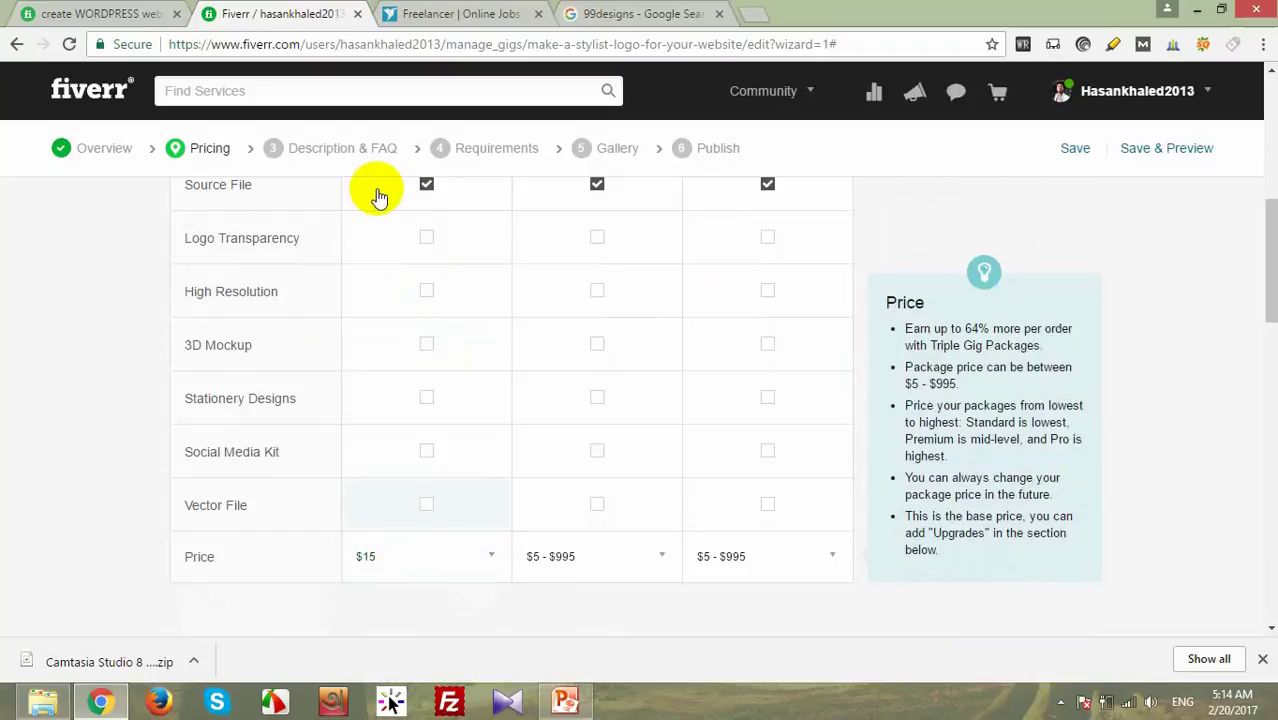
pyautogui.scroll(3, 625, 437)
pyautogui.scroll(3, 625, 430)
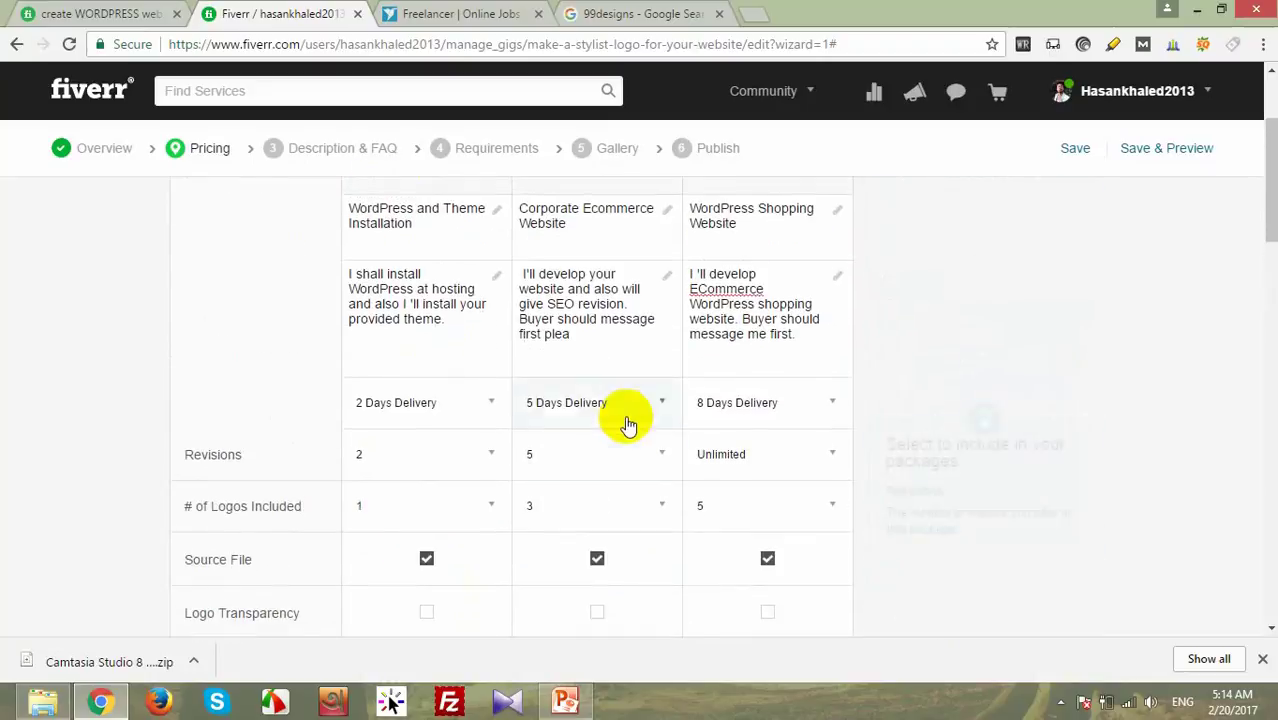
pyautogui.scroll(-6, 618, 430)
pyautogui.scroll(-2, 607, 503)
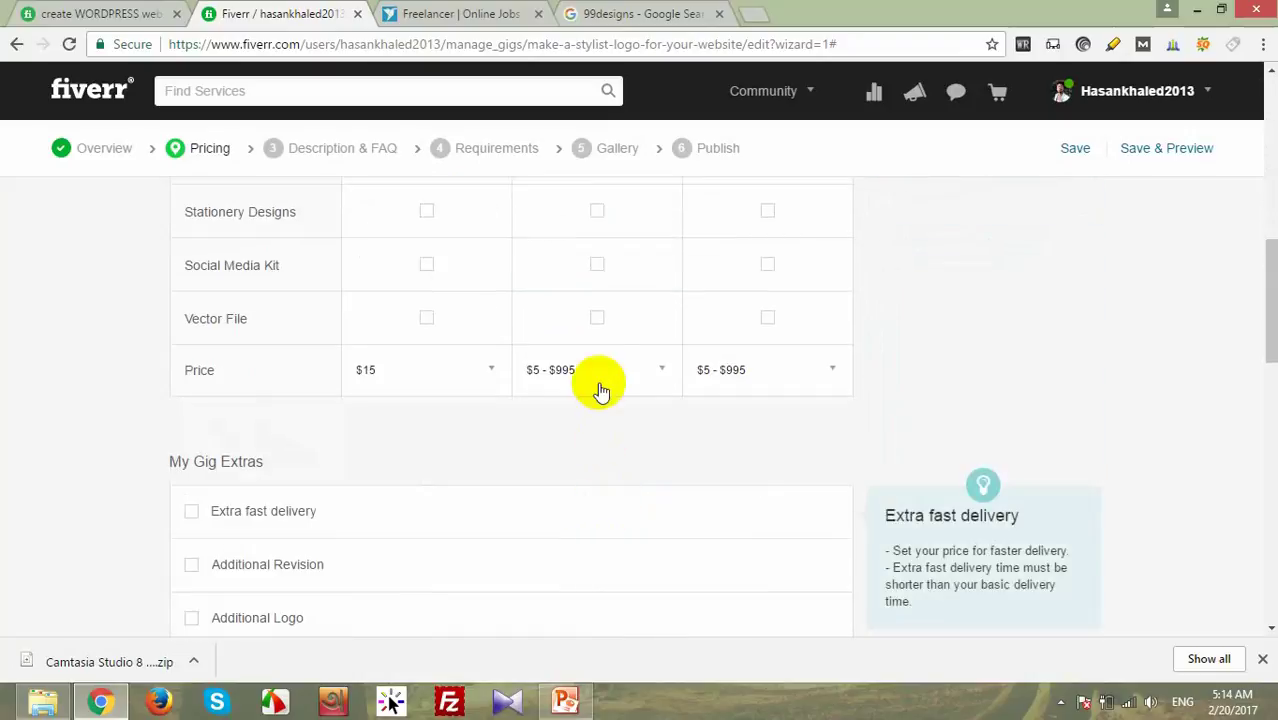
pyautogui.click(599, 368)
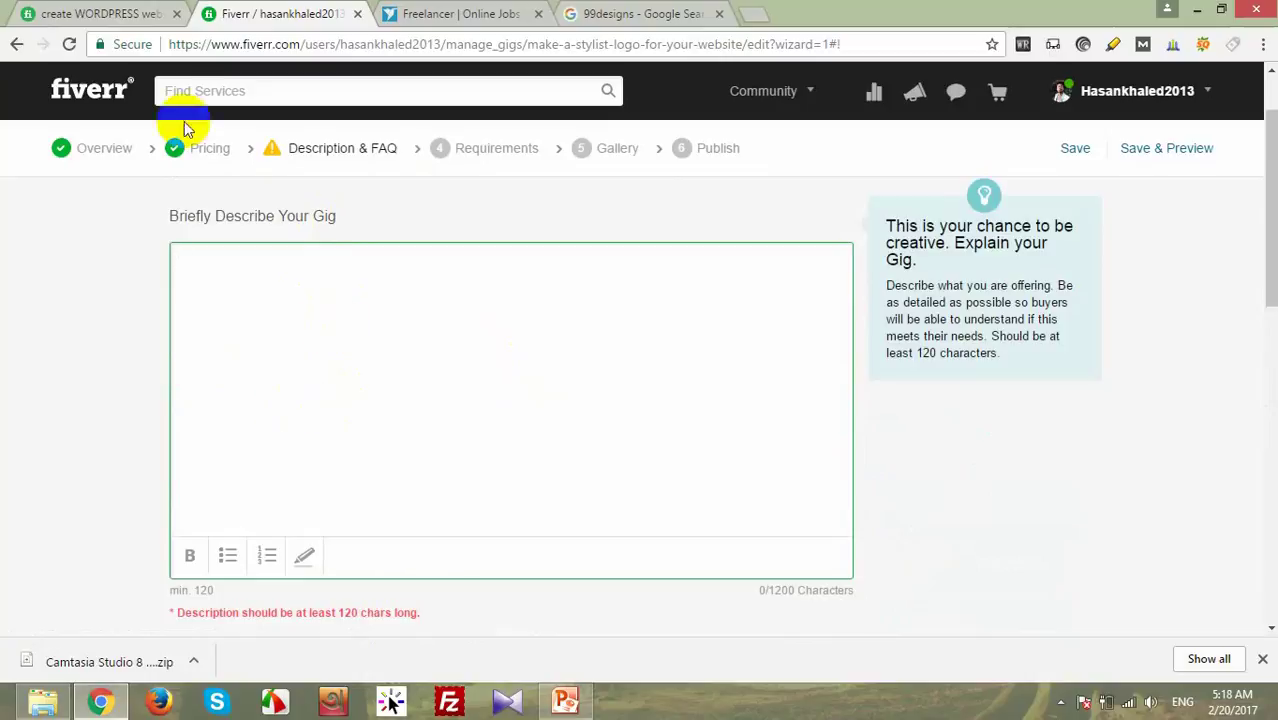
# Step: Examine the WordPress website gig's About This Gig text, including its three package offers, prices and getting-started requirements
pyautogui.click(136, 13)
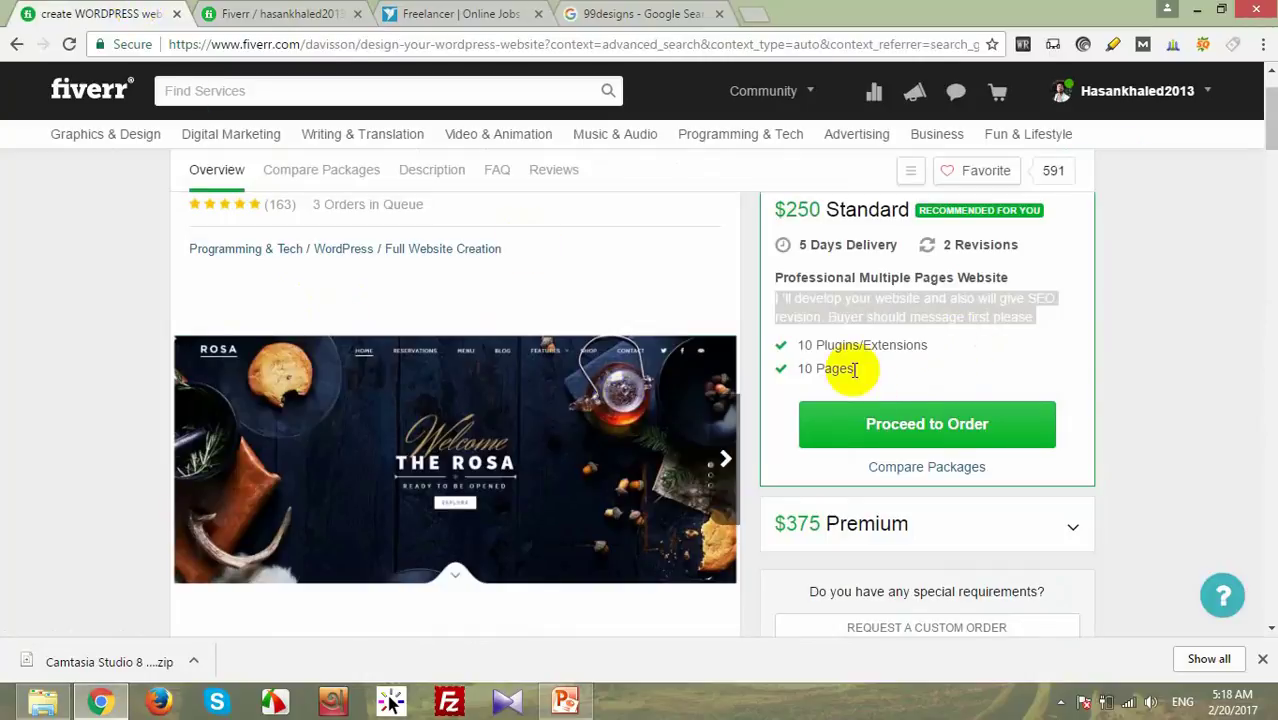
pyautogui.scroll(-4, 490, 480)
pyautogui.scroll(-7, 369, 560)
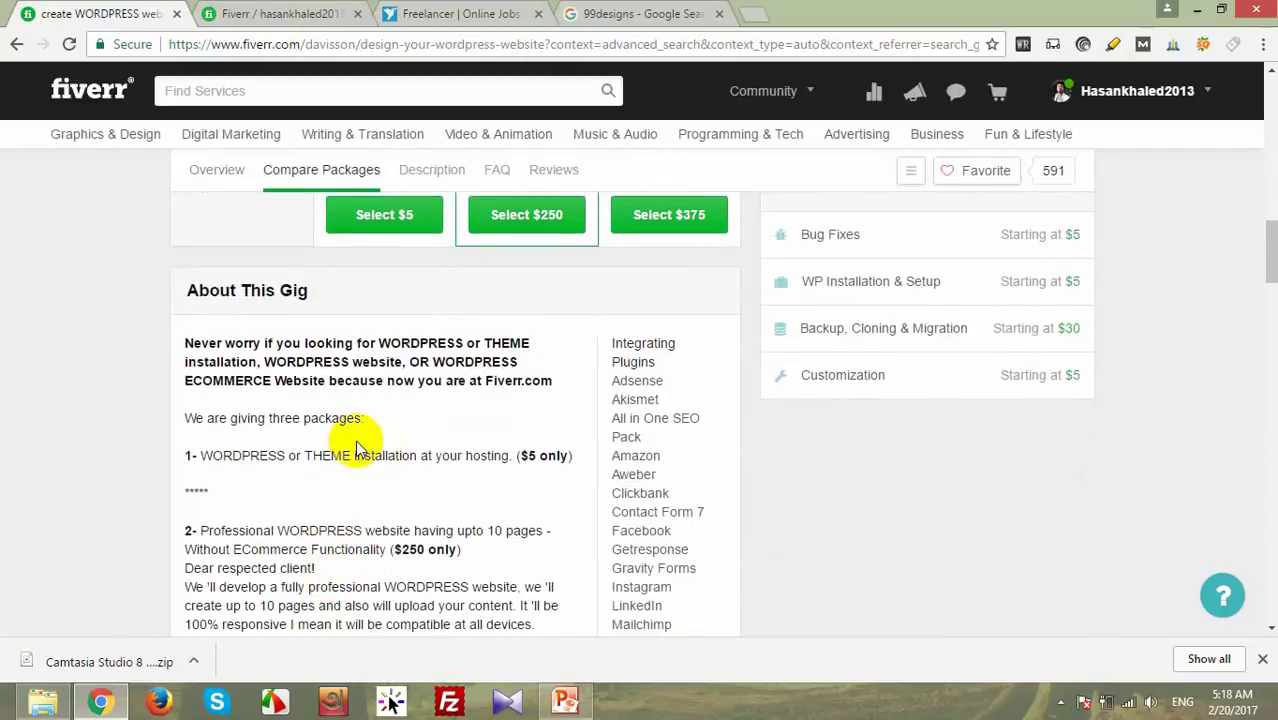
pyautogui.scroll(-1, 350, 420)
pyautogui.scroll(-2, 336, 379)
pyautogui.scroll(1, 340, 381)
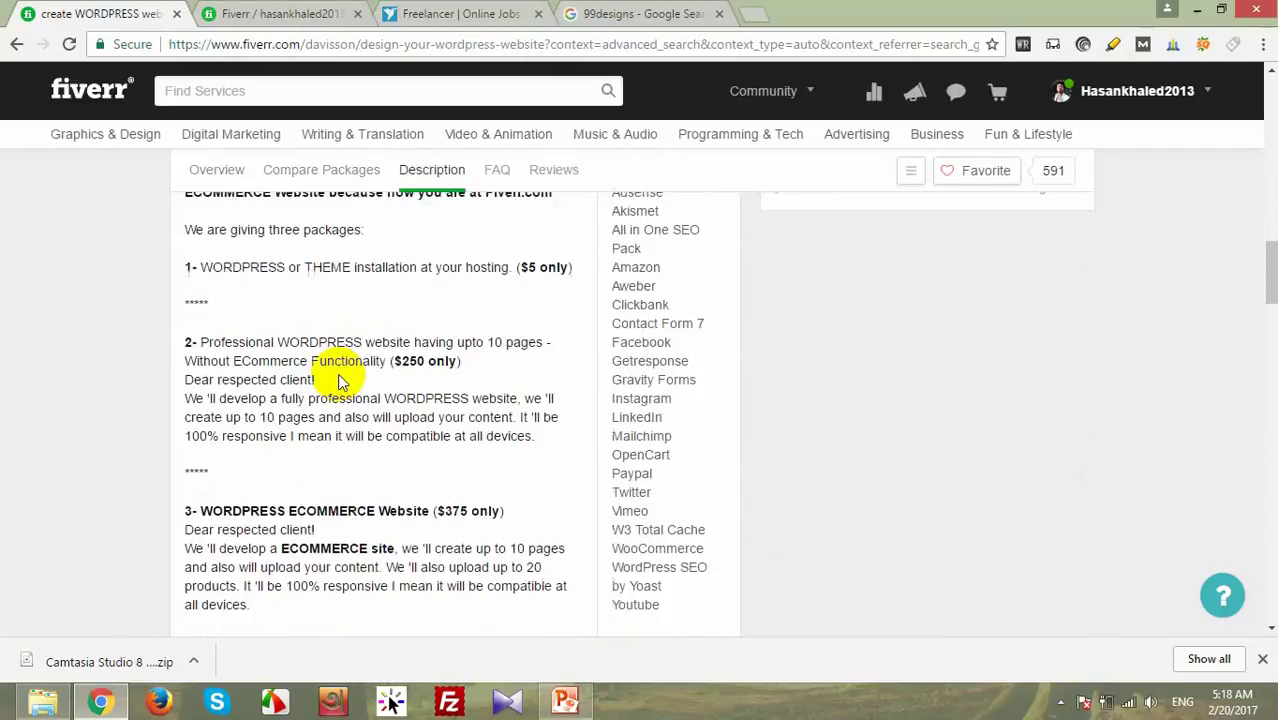
pyautogui.scroll(1, 340, 381)
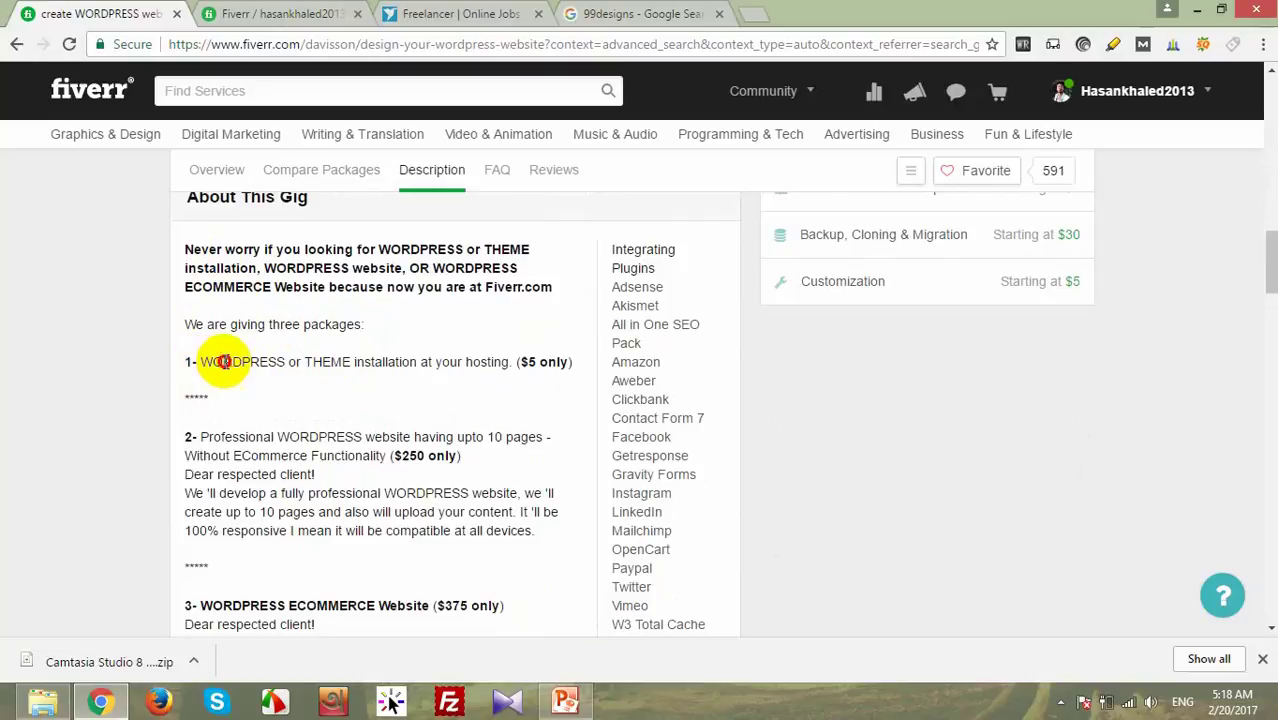
pyautogui.moveTo(224, 362); pyautogui.dragTo(440, 373)
pyautogui.click(391, 360)
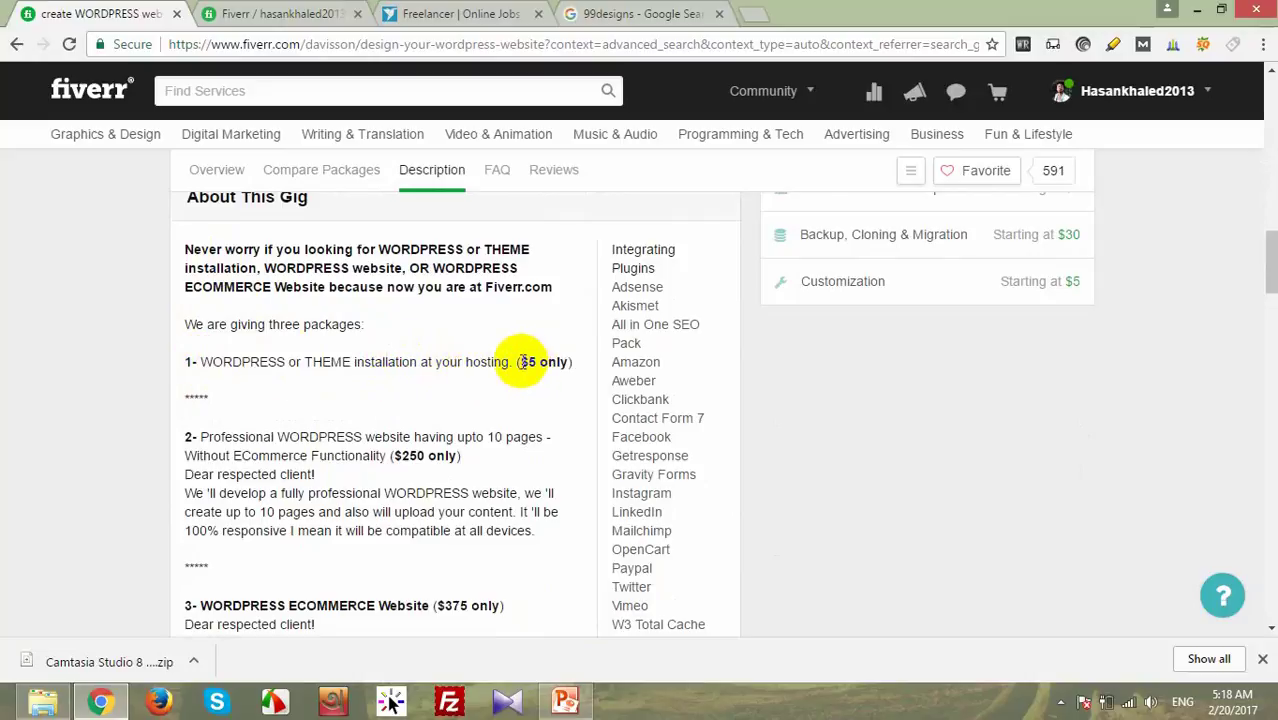
pyautogui.moveTo(517, 363); pyautogui.dragTo(572, 363)
pyautogui.click(281, 431)
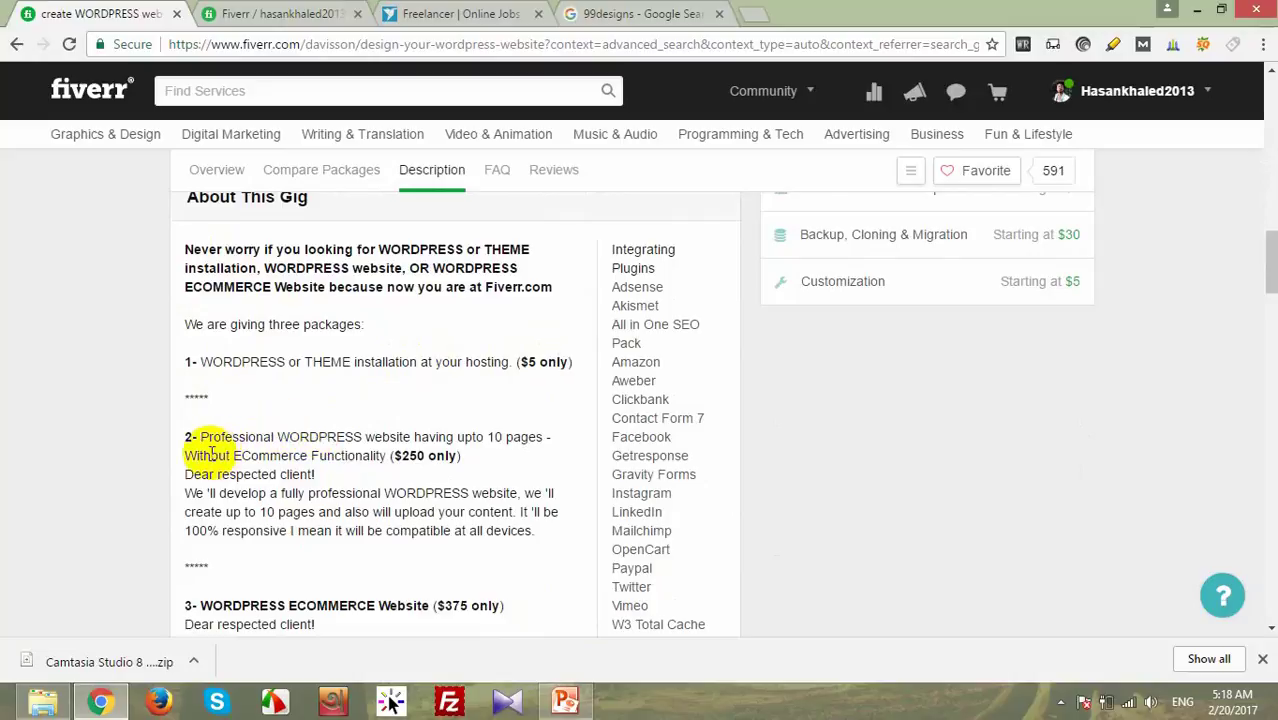
pyautogui.moveTo(200, 437); pyautogui.dragTo(456, 534)
pyautogui.scroll(-3, 468, 534)
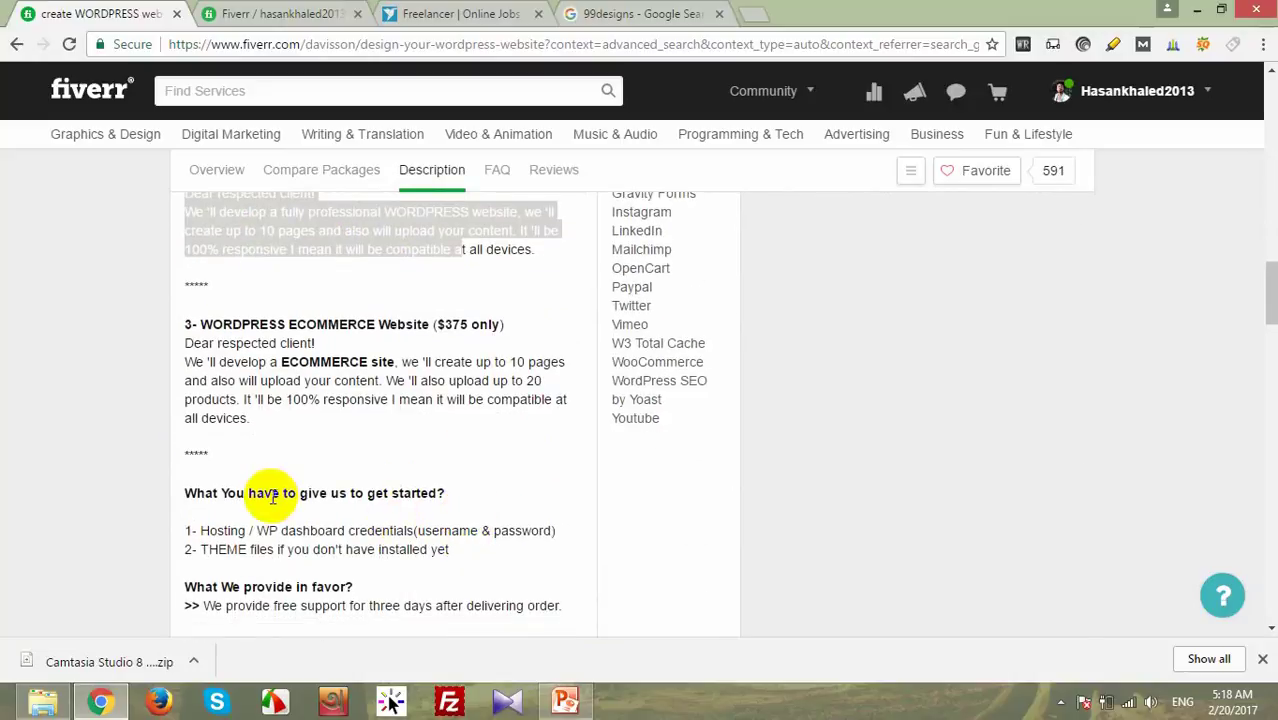
pyautogui.scroll(-2, 262, 491)
pyautogui.moveTo(226, 306); pyautogui.dragTo(458, 306)
pyautogui.click(350, 324)
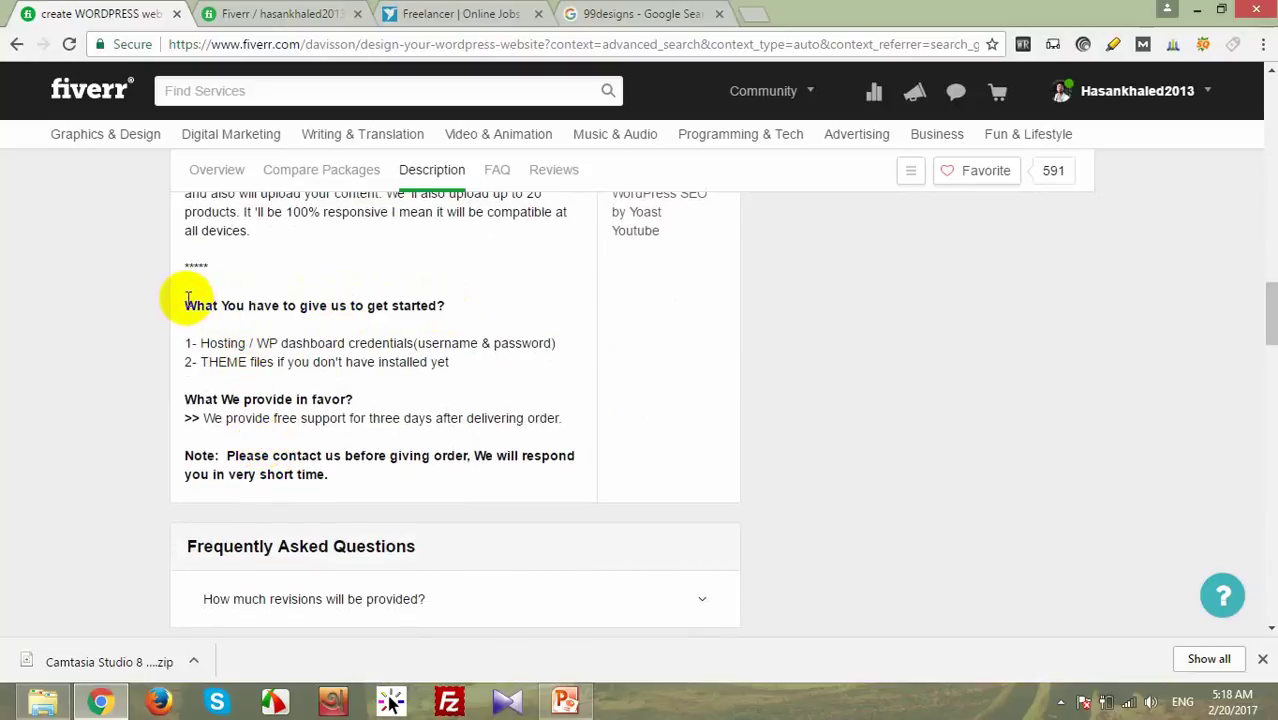
# Step: Copy the WordPress gig's text from "What You have to give us to get started?" through the note into the new gig's description
pyautogui.moveTo(185, 300); pyautogui.dragTo(472, 466)
pyautogui.hotkey('ctrl', 'c')
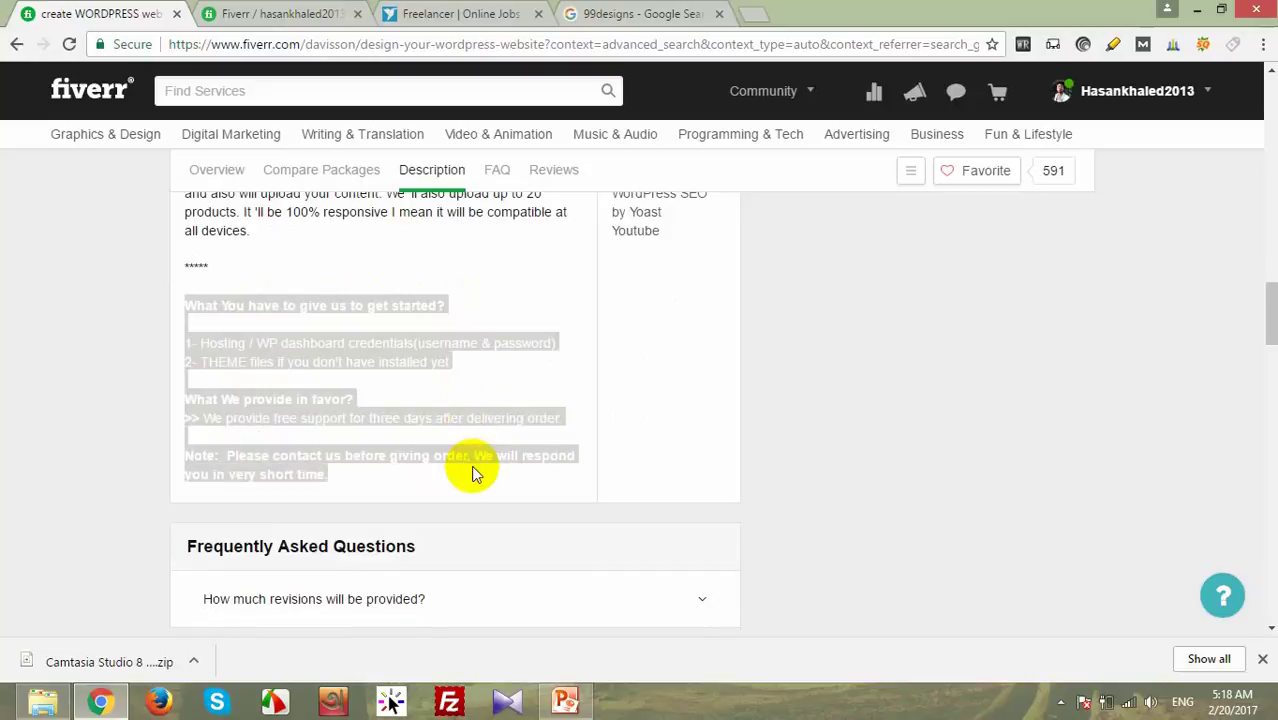
pyautogui.click(272, 13)
pyautogui.click(247, 355)
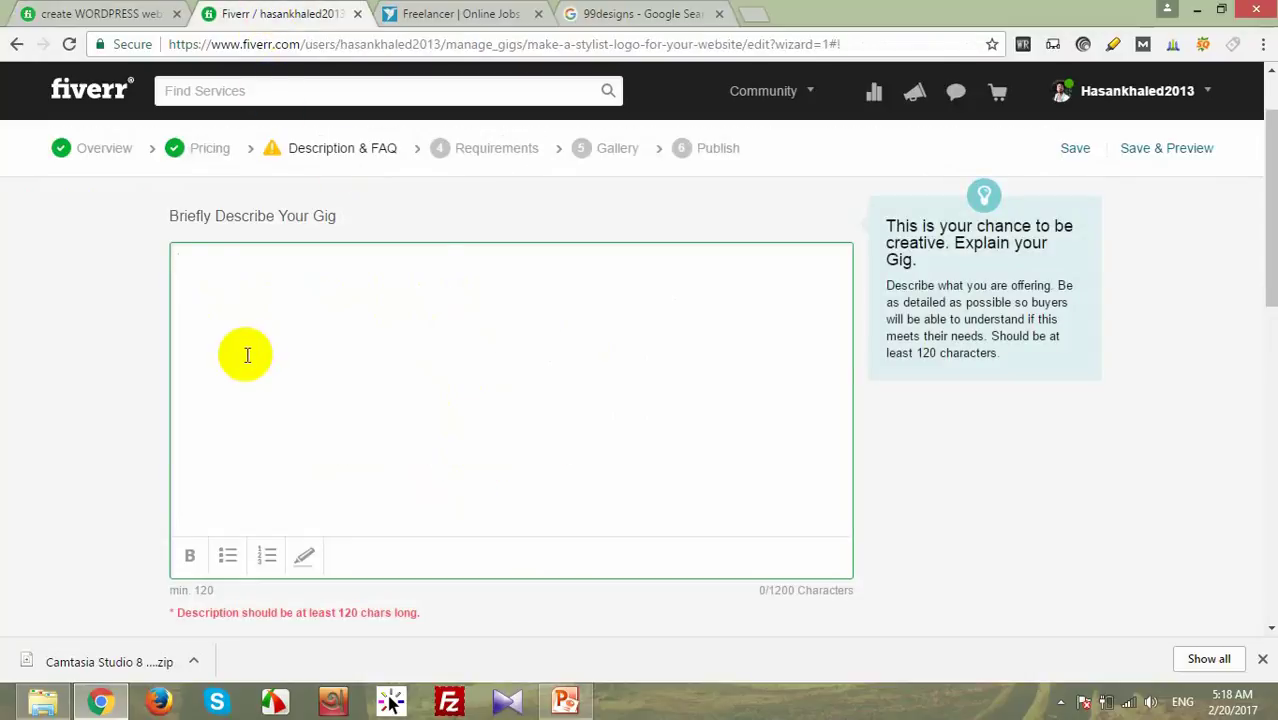
pyautogui.hotkey('ctrl', 'v')
# Step: Check the pasted description, then save the Description & FAQ section and continue
pyautogui.moveTo(463, 260); pyautogui.dragTo(147, 234)
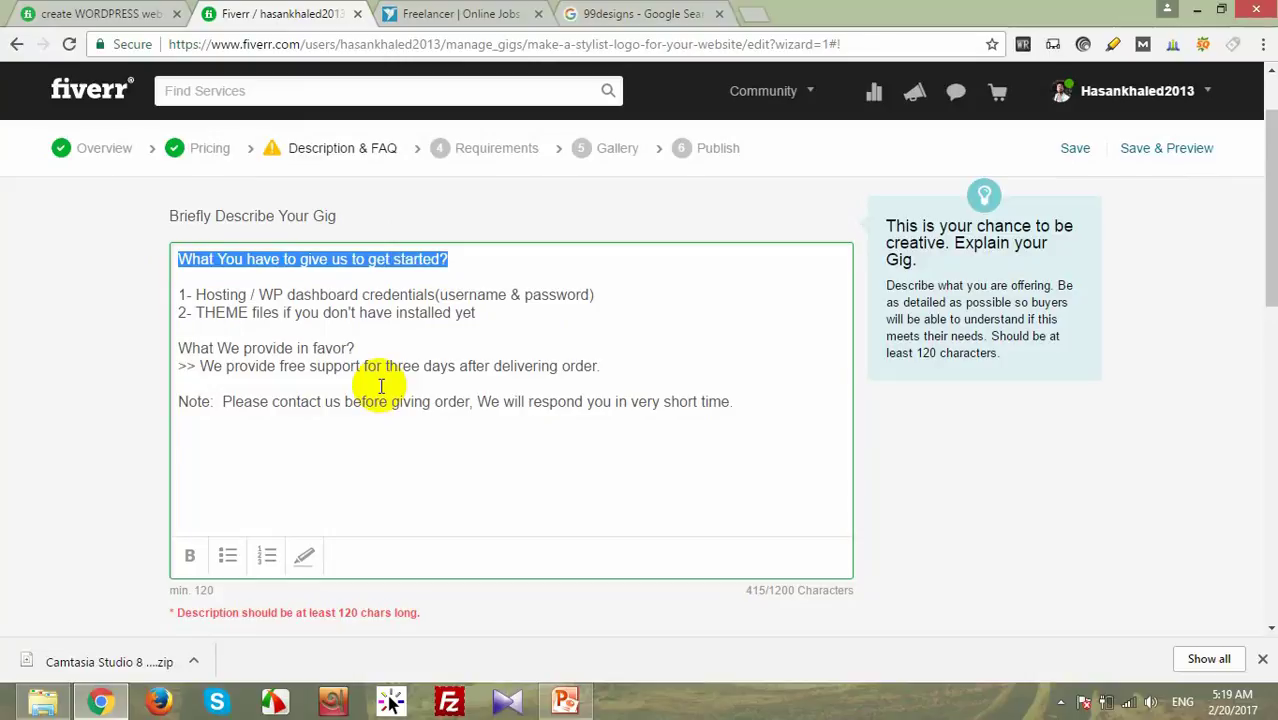
pyautogui.click(760, 413)
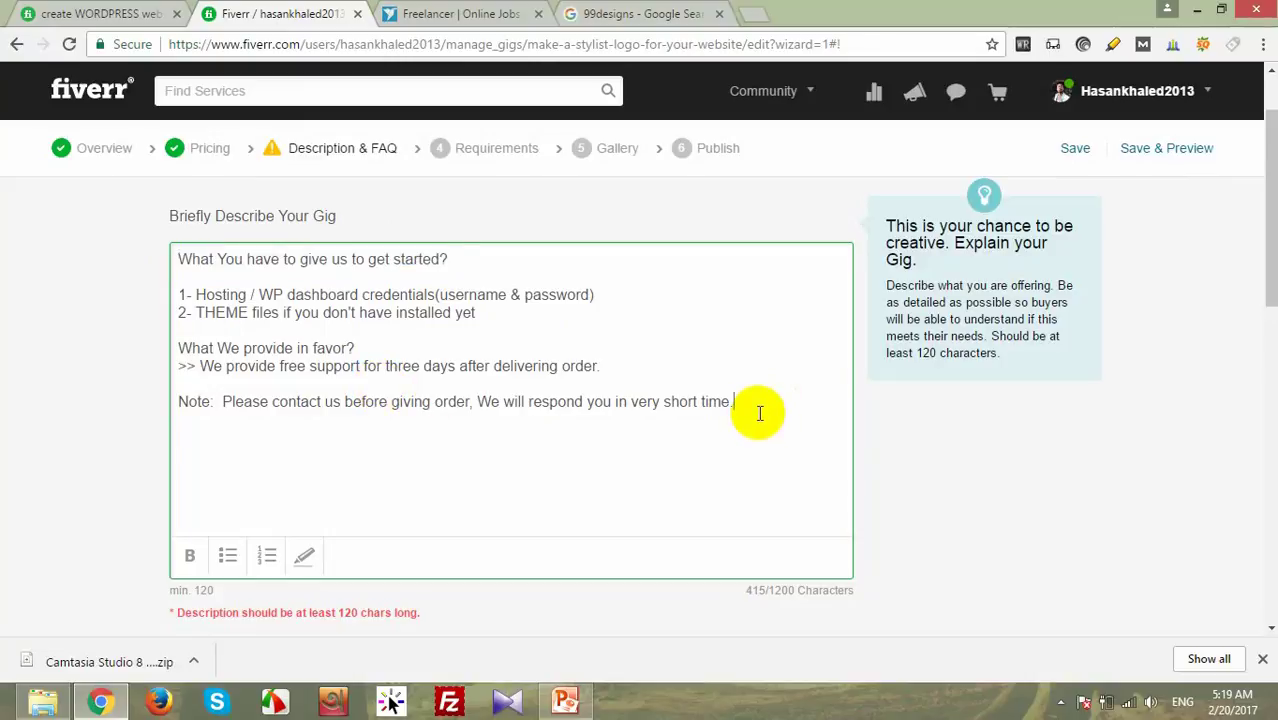
pyautogui.scroll(-5, 712, 596)
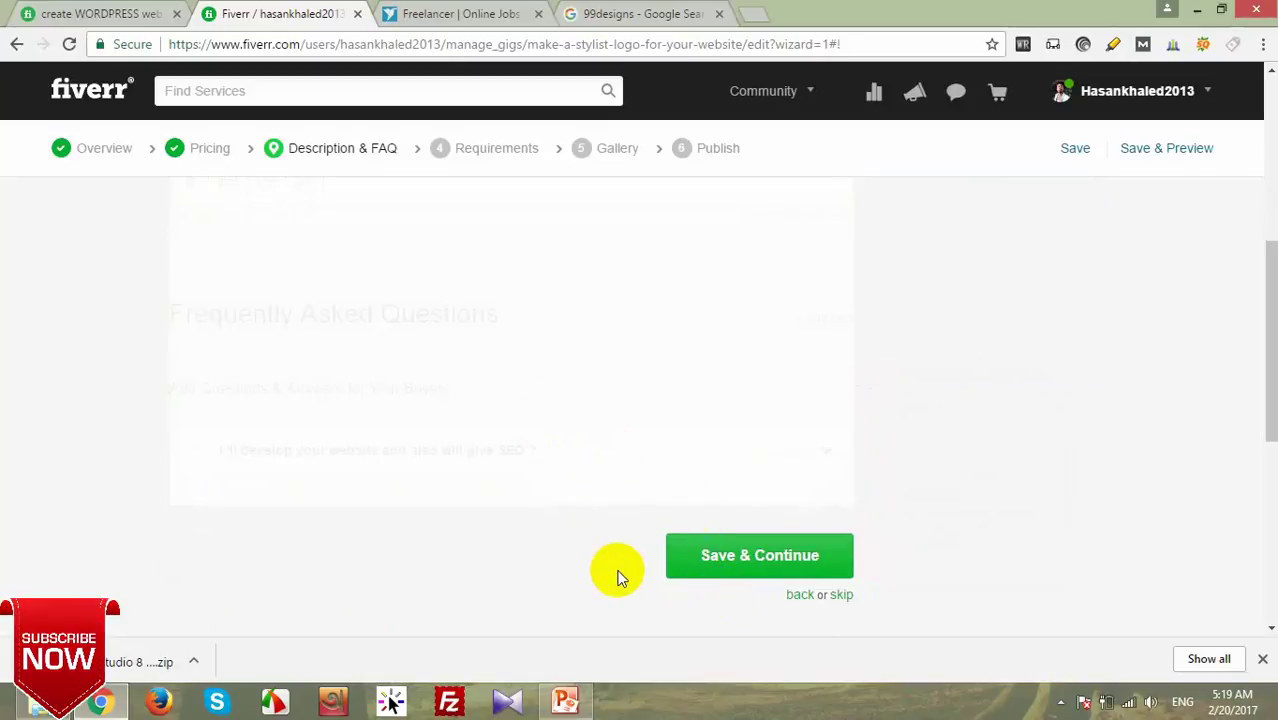
pyautogui.click(680, 558)
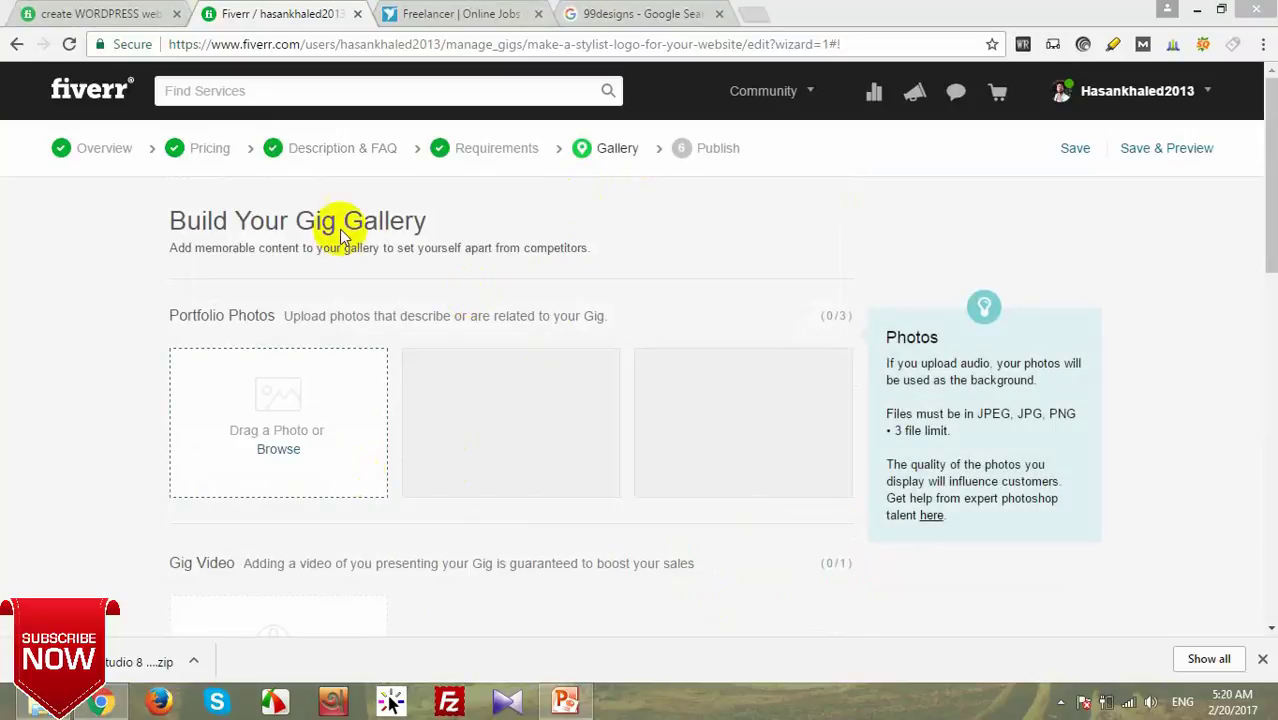
# Step: Examine the sample portfolio images and title of the WordPress website gig, then return to the new gig's gallery
pyautogui.click(86, 13)
pyautogui.scroll(3, 540, 340)
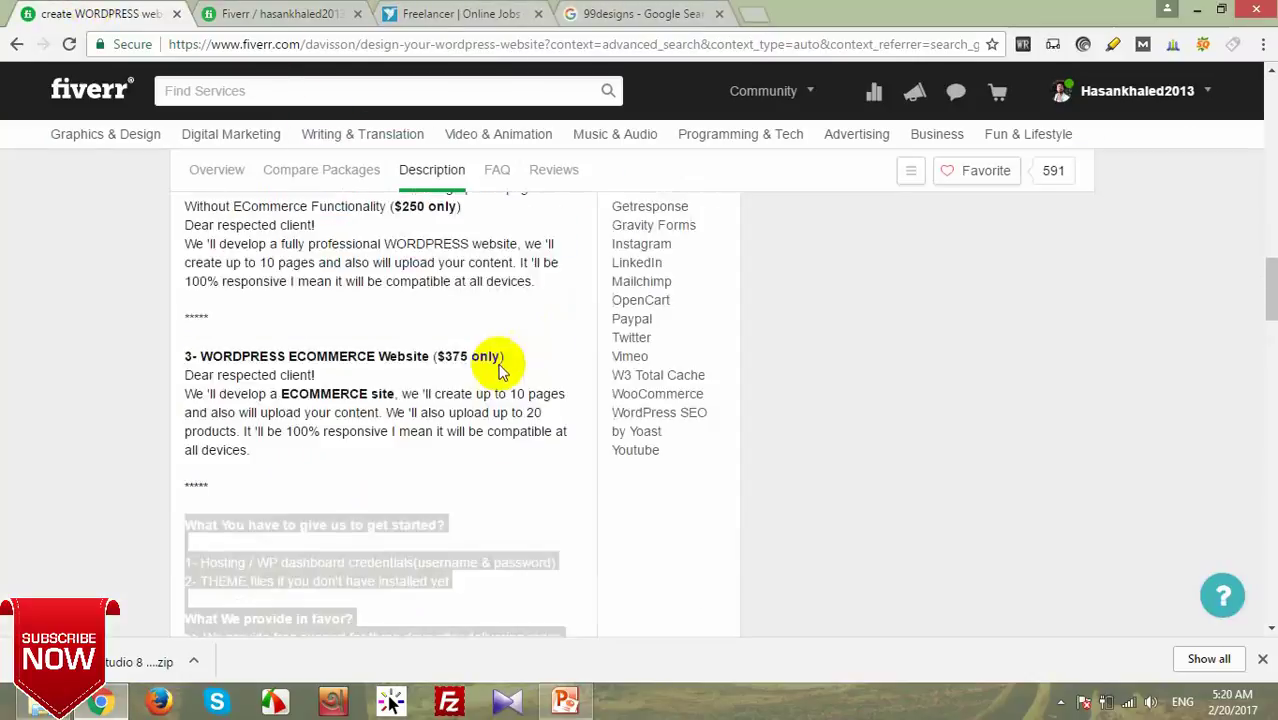
pyautogui.scroll(12, 500, 370)
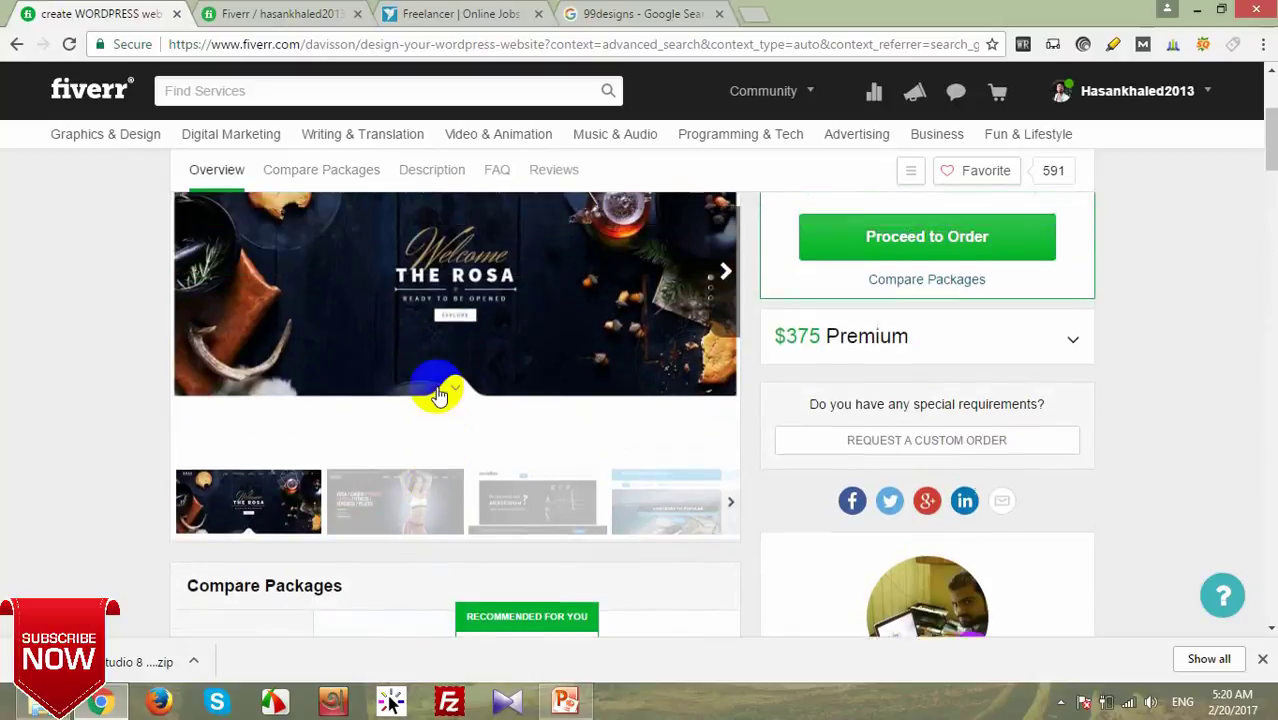
pyautogui.scroll(2, 440, 395)
pyautogui.scroll(-2, 470, 490)
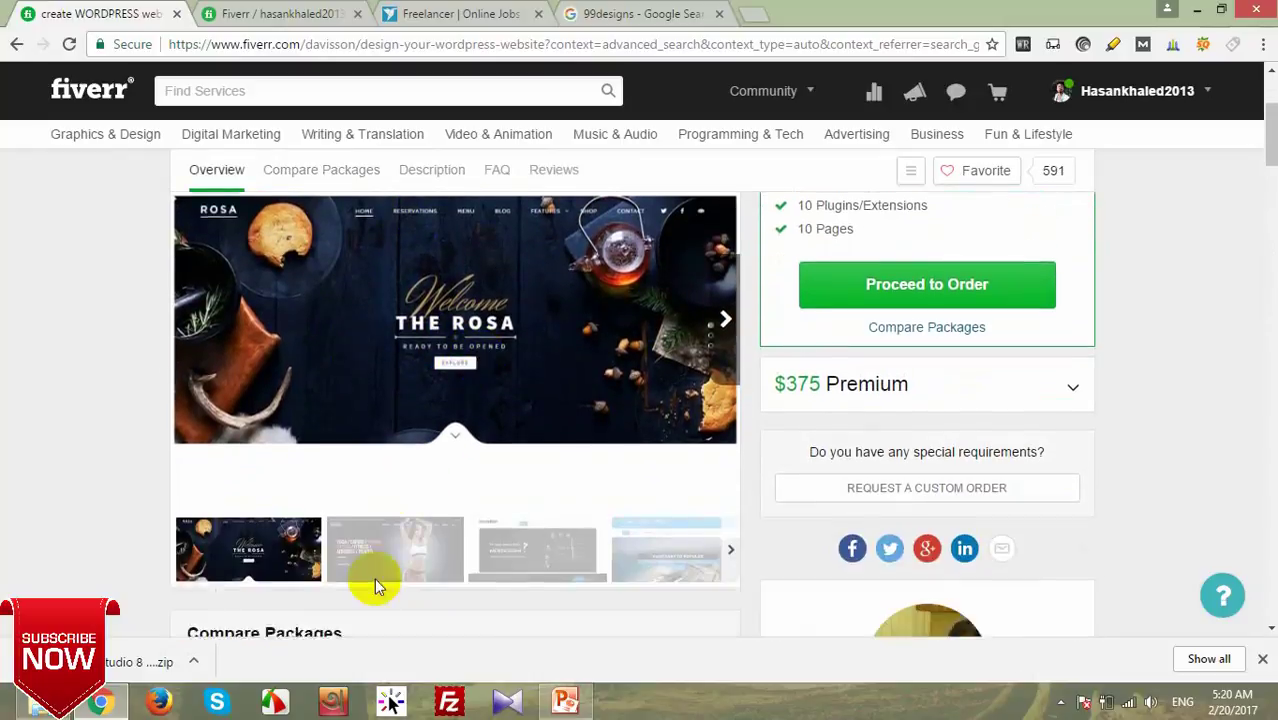
pyautogui.scroll(-1, 380, 560)
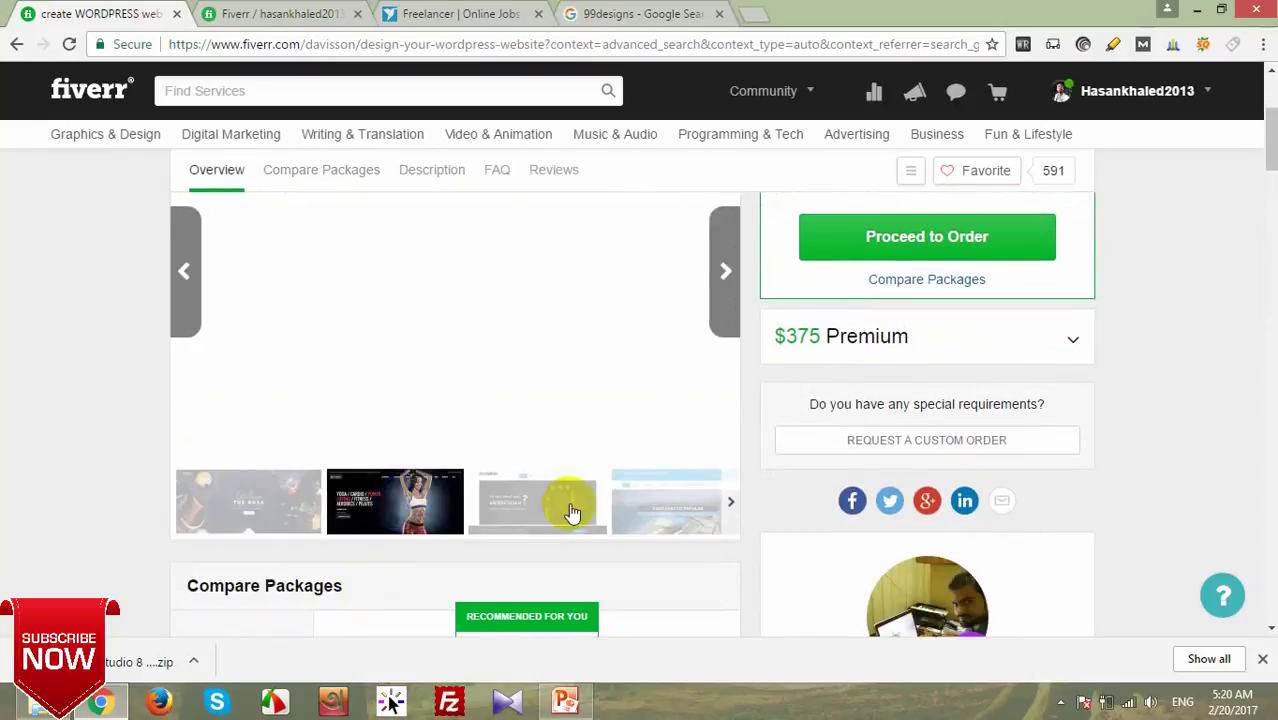
pyautogui.click(570, 508)
pyautogui.scroll(2, 530, 449)
pyautogui.scroll(2, 530, 449)
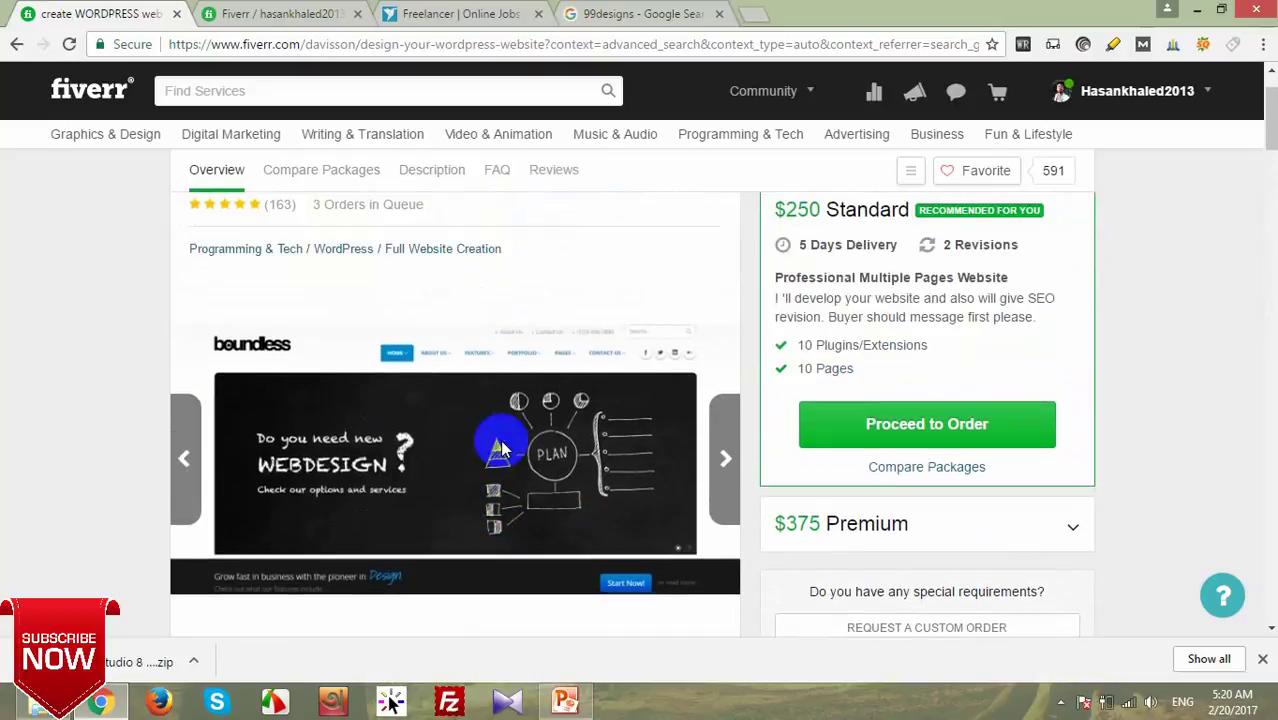
pyautogui.scroll(2, 331, 368)
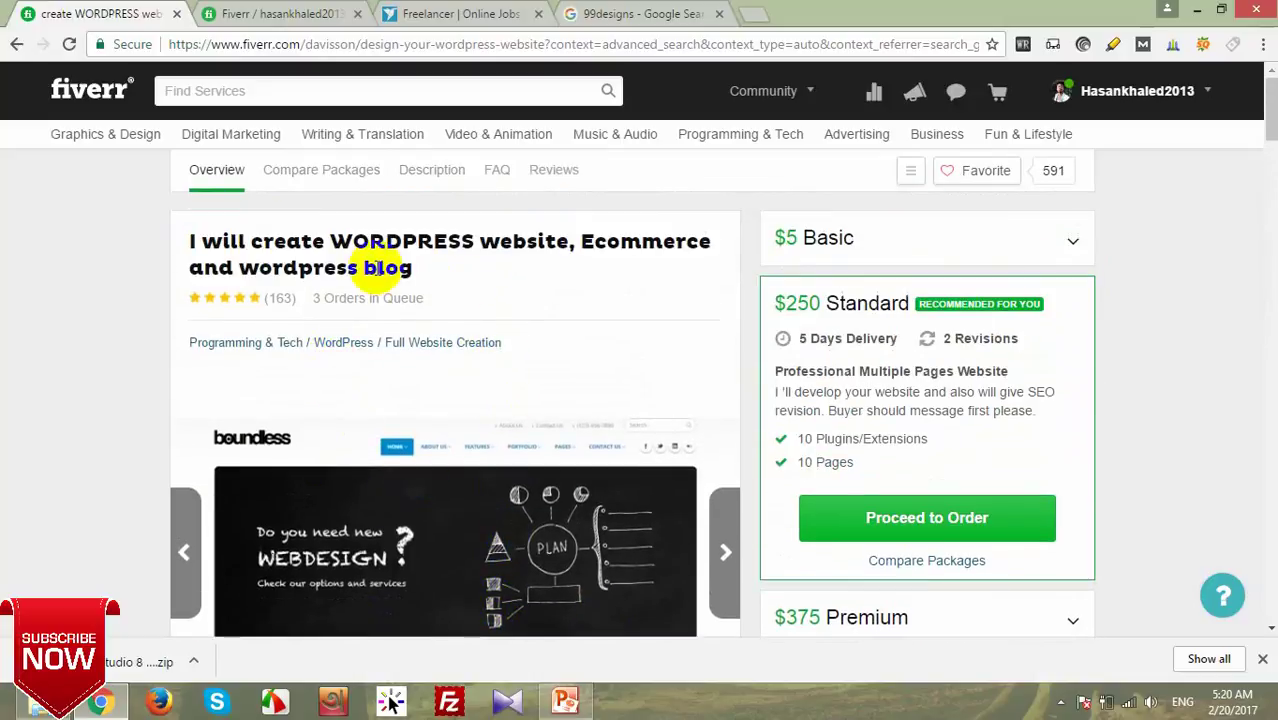
pyautogui.click(289, 10)
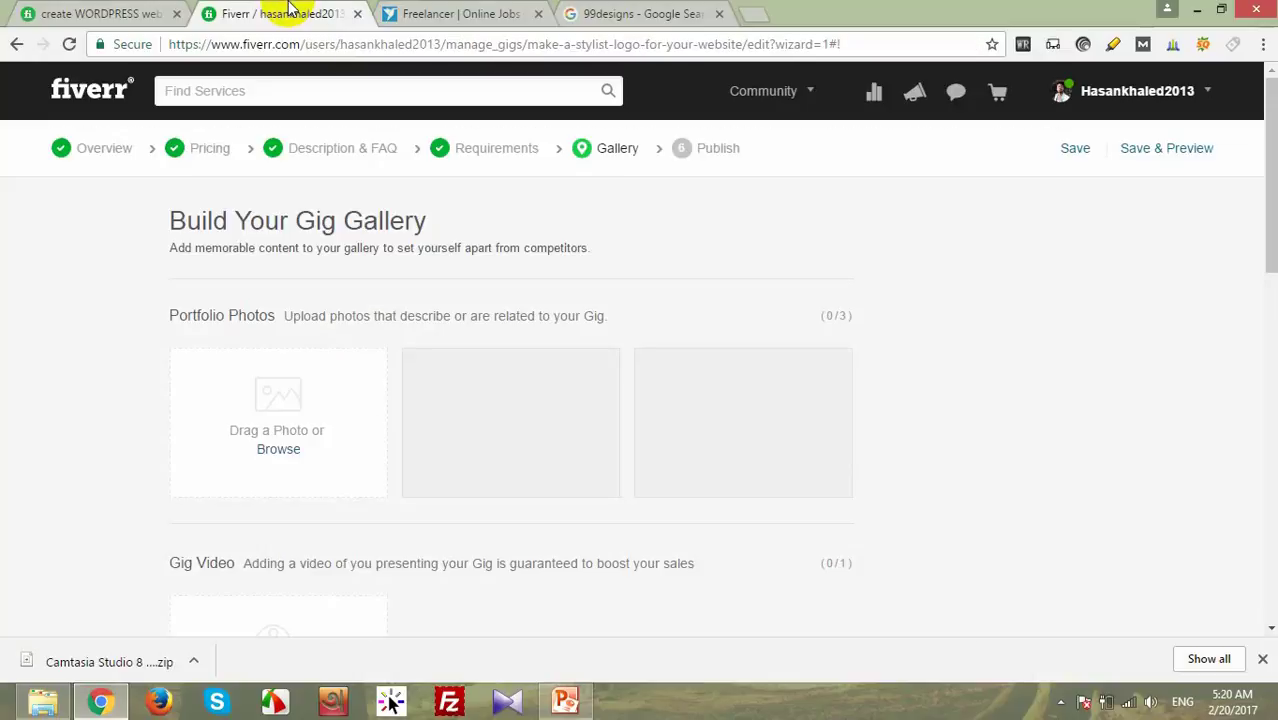
# Step: Try to upload "online earnig bangla tutorial part2.png" as the first portfolio photo
pyautogui.click(278, 449)
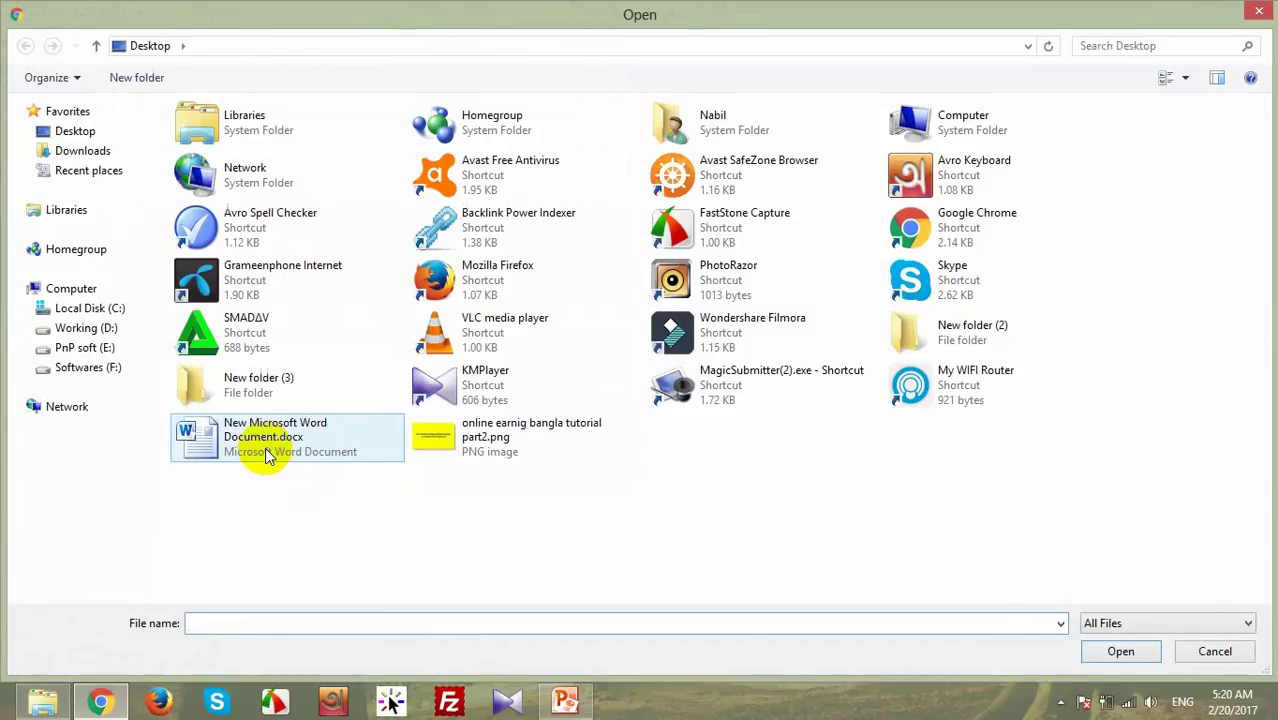
pyautogui.doubleClick(472, 445)
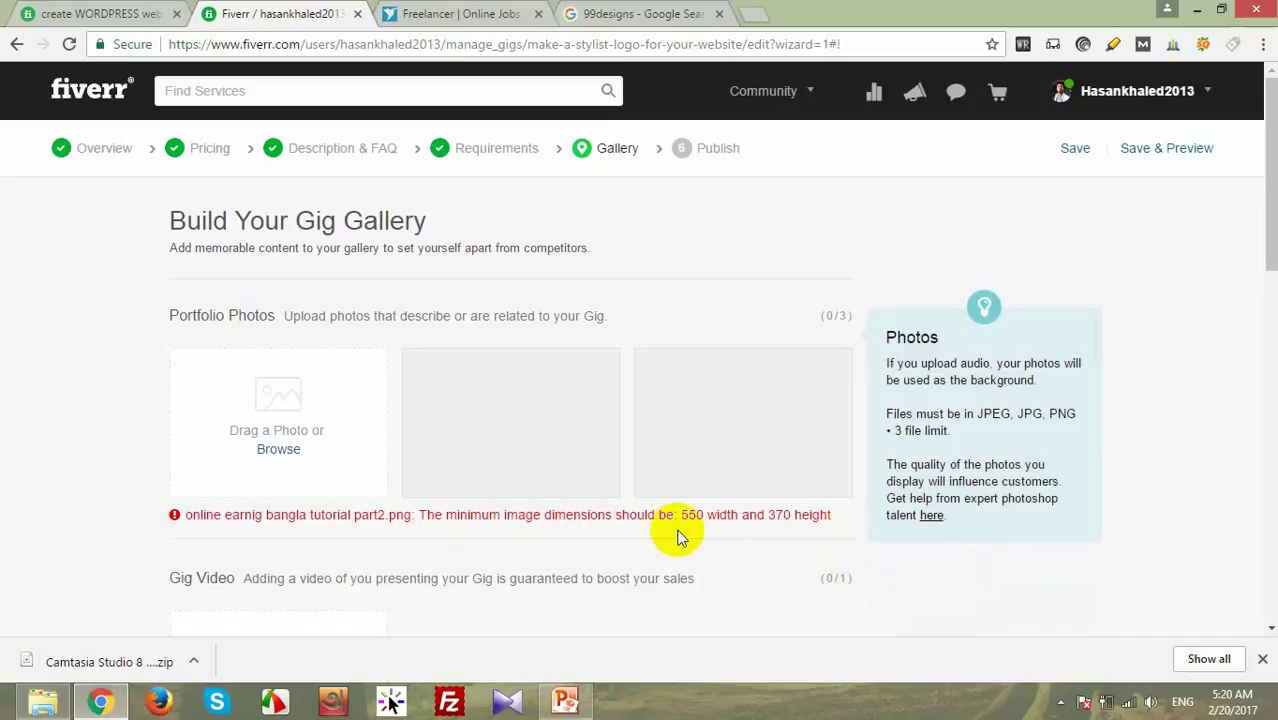
pyautogui.click(709, 515)
pyautogui.moveTo(735, 516); pyautogui.dragTo(801, 518)
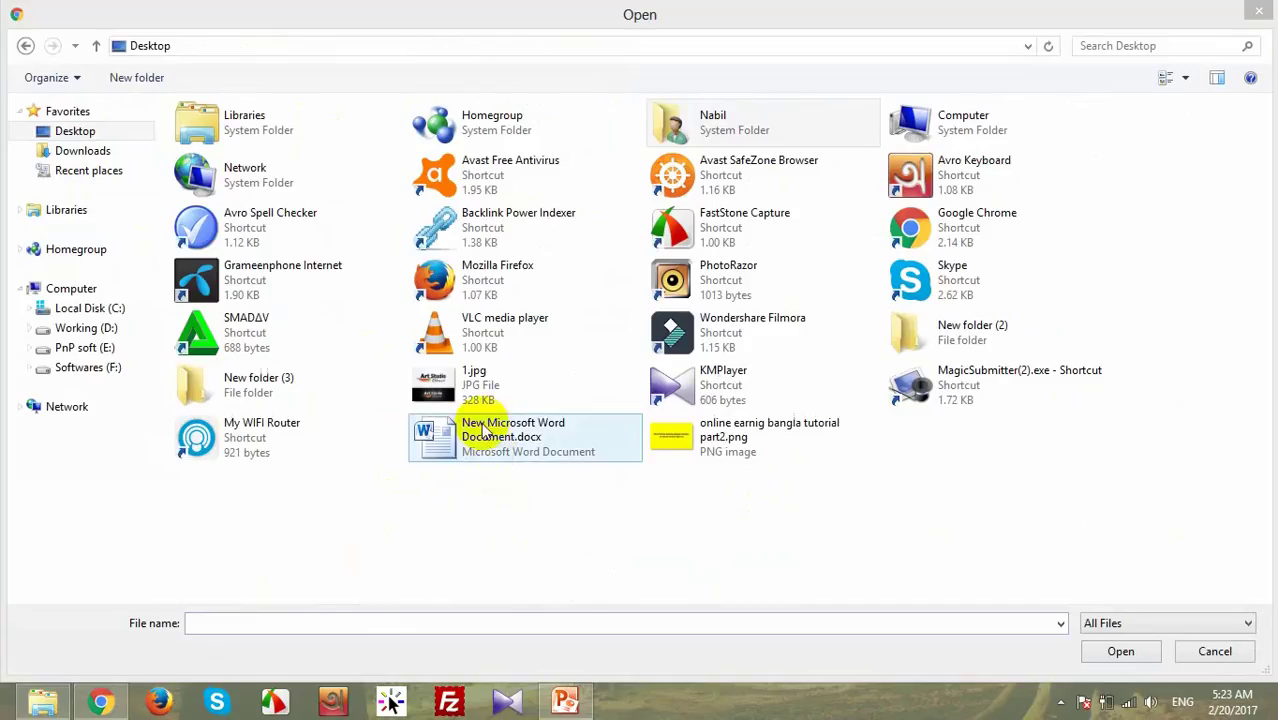
# Step: Upload 1.jpg from the Desktop as the first portfolio photo and look over the Gig Video section
pyautogui.click(474, 384)
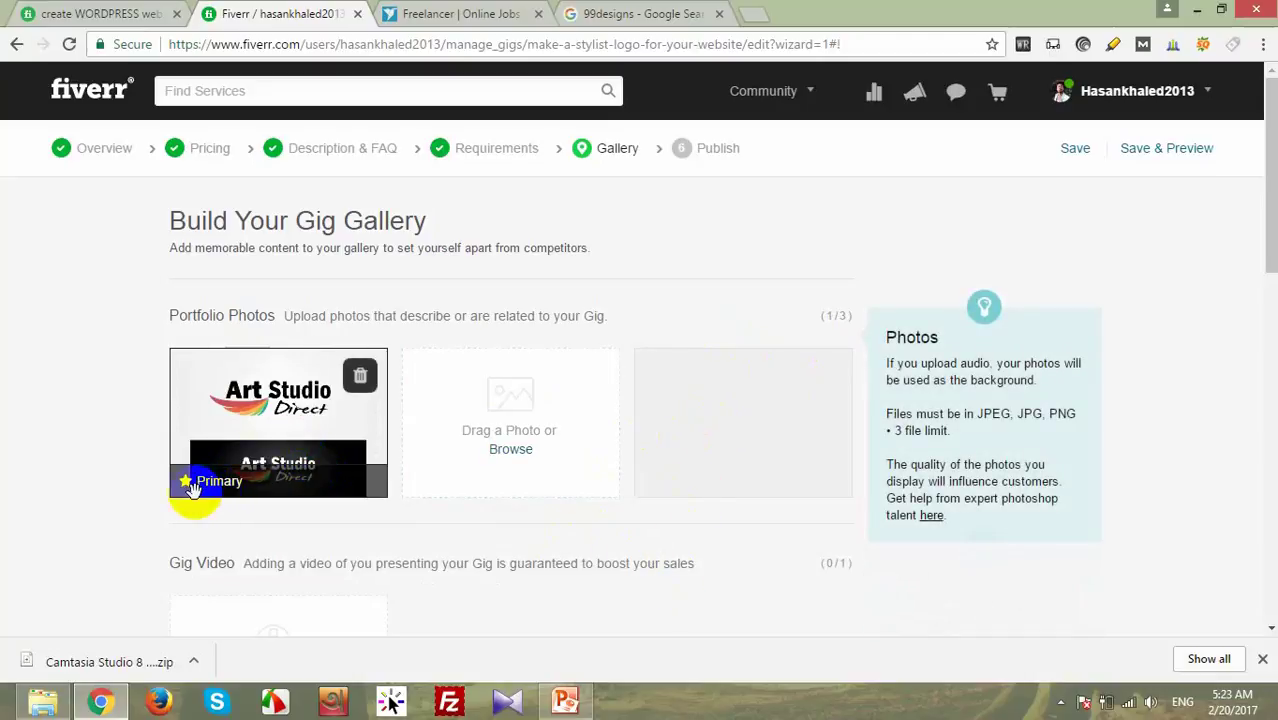
pyautogui.scroll(-2, 320, 514)
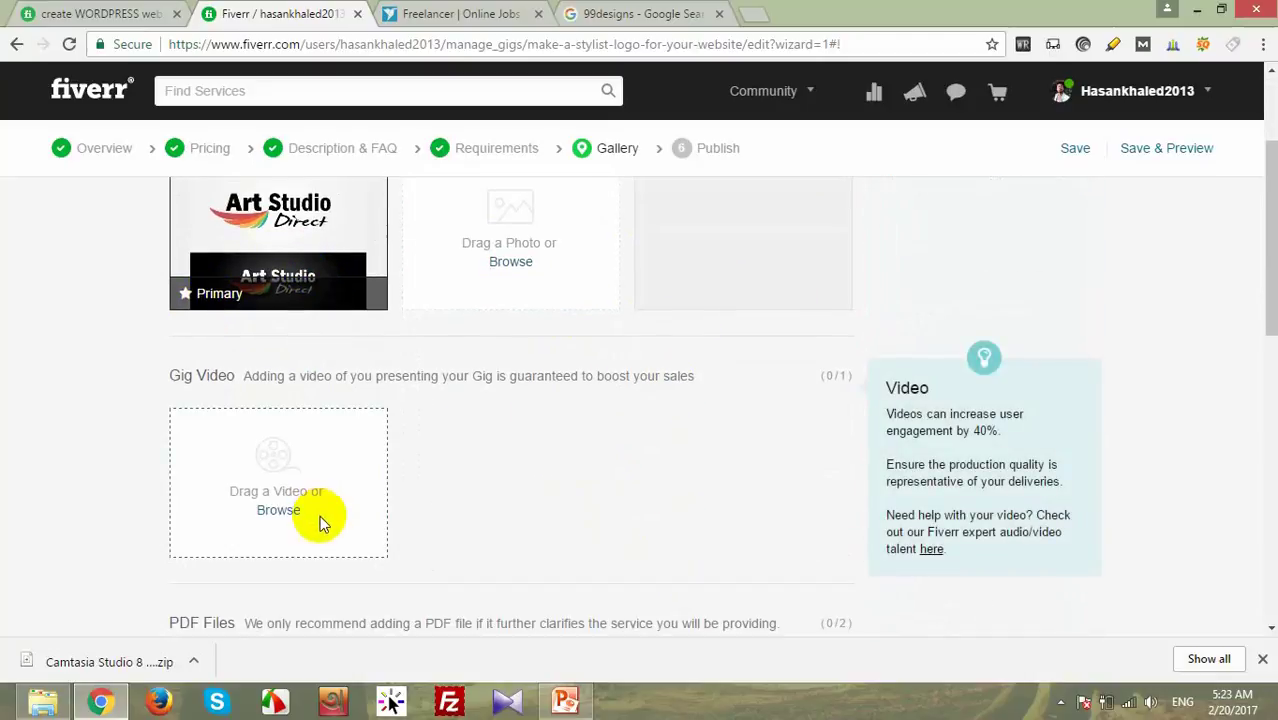
pyautogui.moveTo(172, 375); pyautogui.dragTo(702, 374)
pyautogui.click(616, 455)
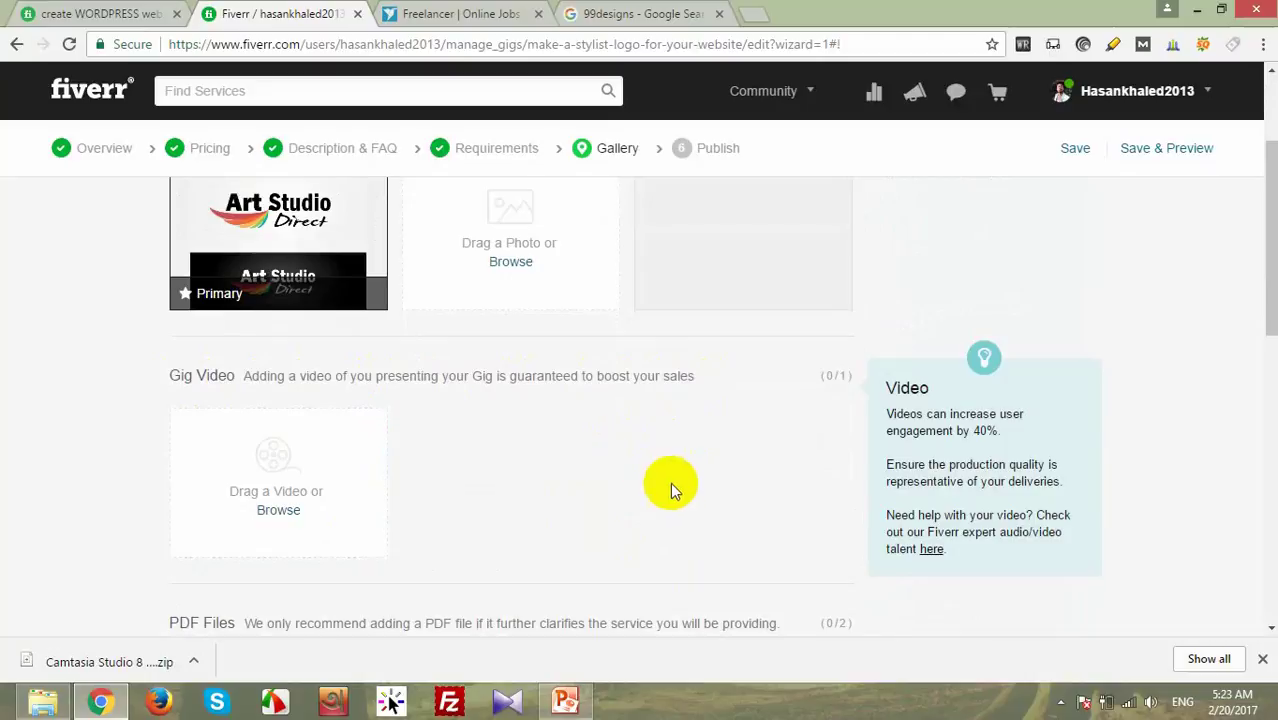
# Step: Review the gallery sections, then save the gallery and continue to the Publish stage
pyautogui.scroll(1, 475, 511)
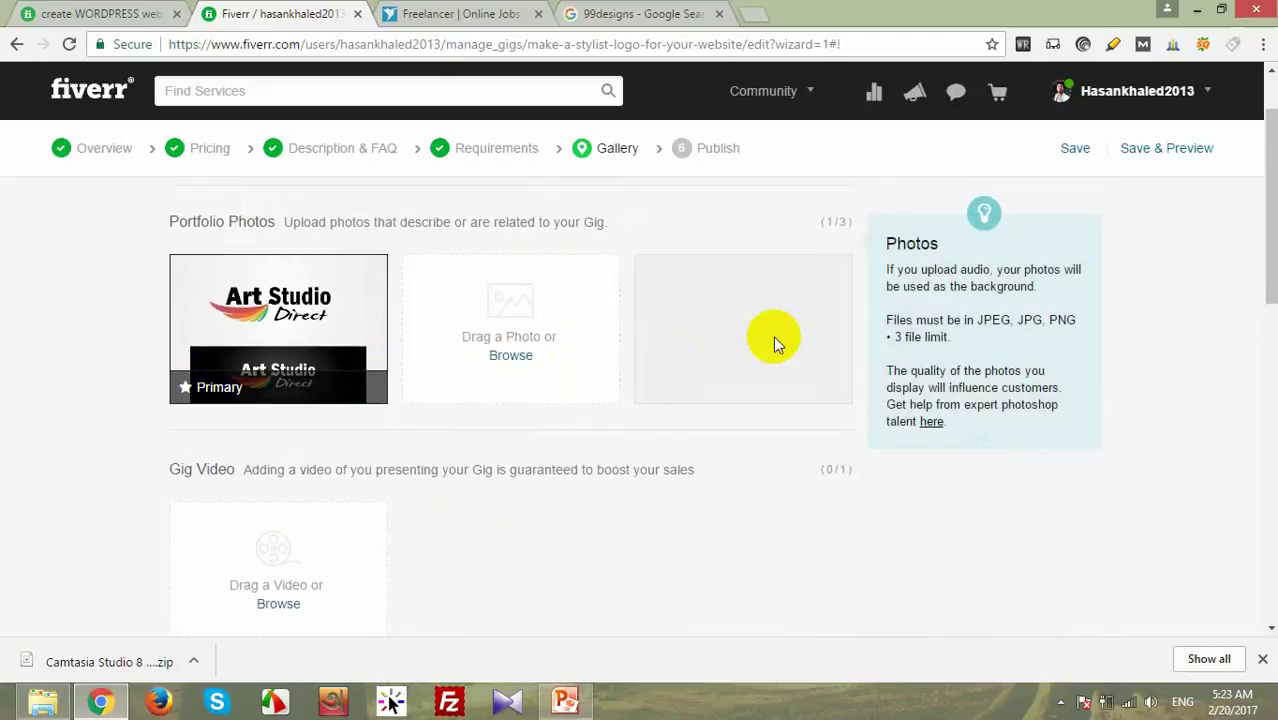
pyautogui.scroll(-4, 773, 336)
pyautogui.scroll(2, 713, 451)
pyautogui.scroll(3, 399, 371)
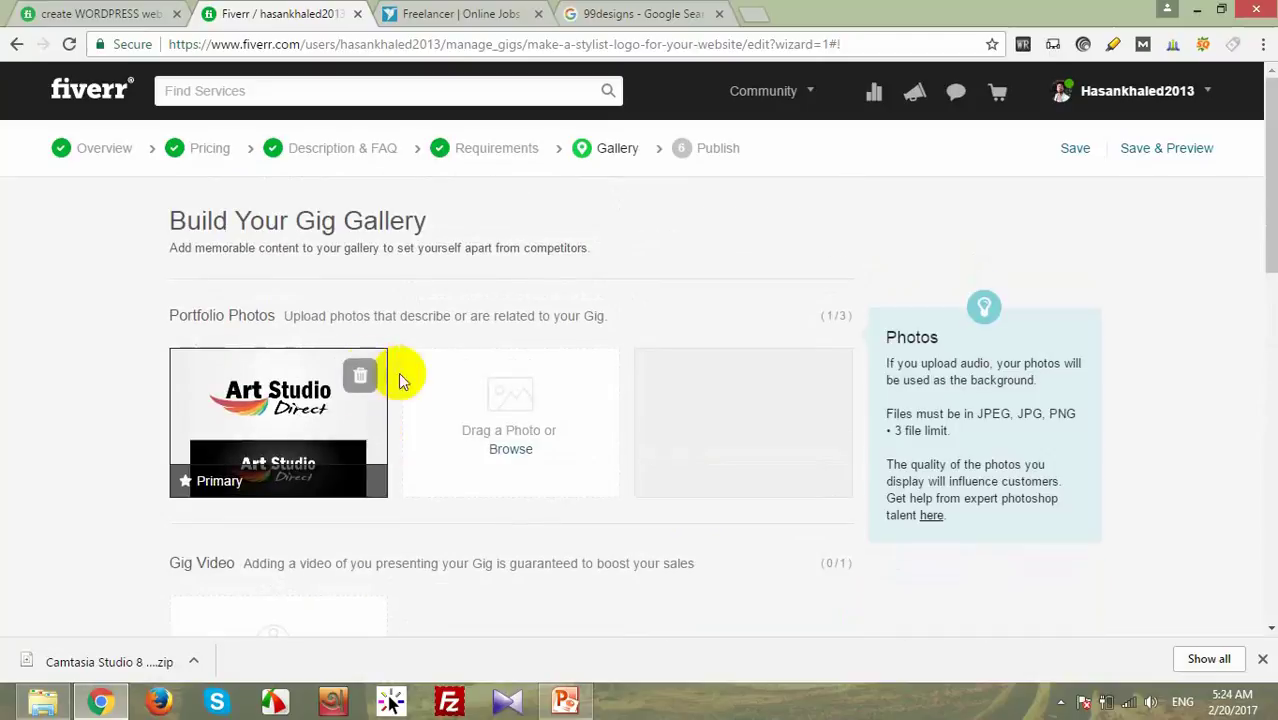
pyautogui.scroll(-6, 776, 540)
pyautogui.click(780, 530)
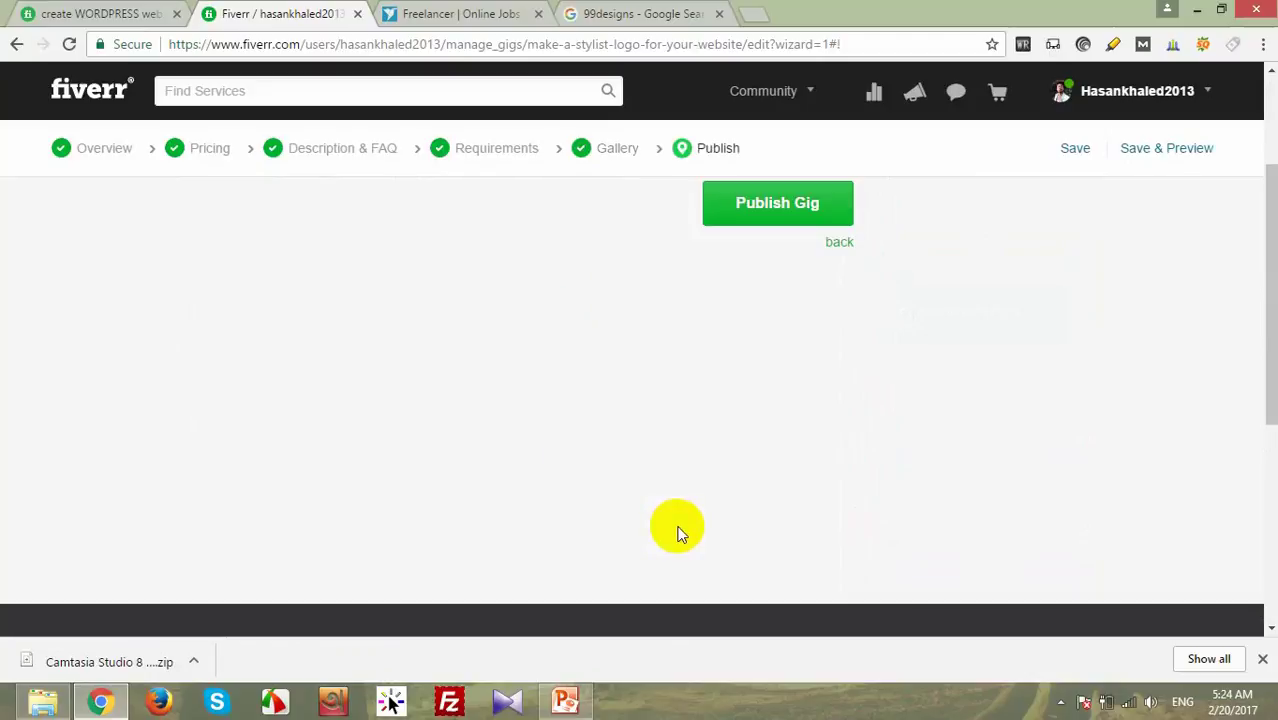
# Step: Publish the gig and copy its share link, finishing the publishing wizard
pyautogui.click(797, 208)
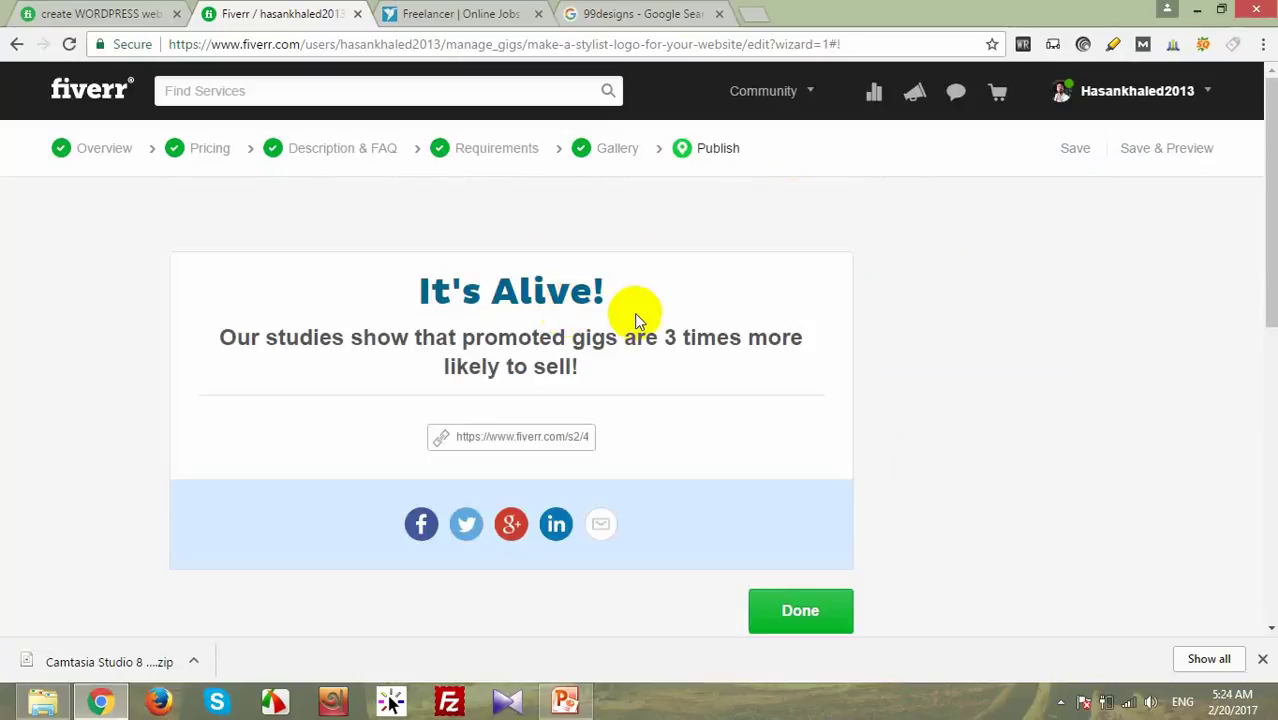
pyautogui.click(548, 440)
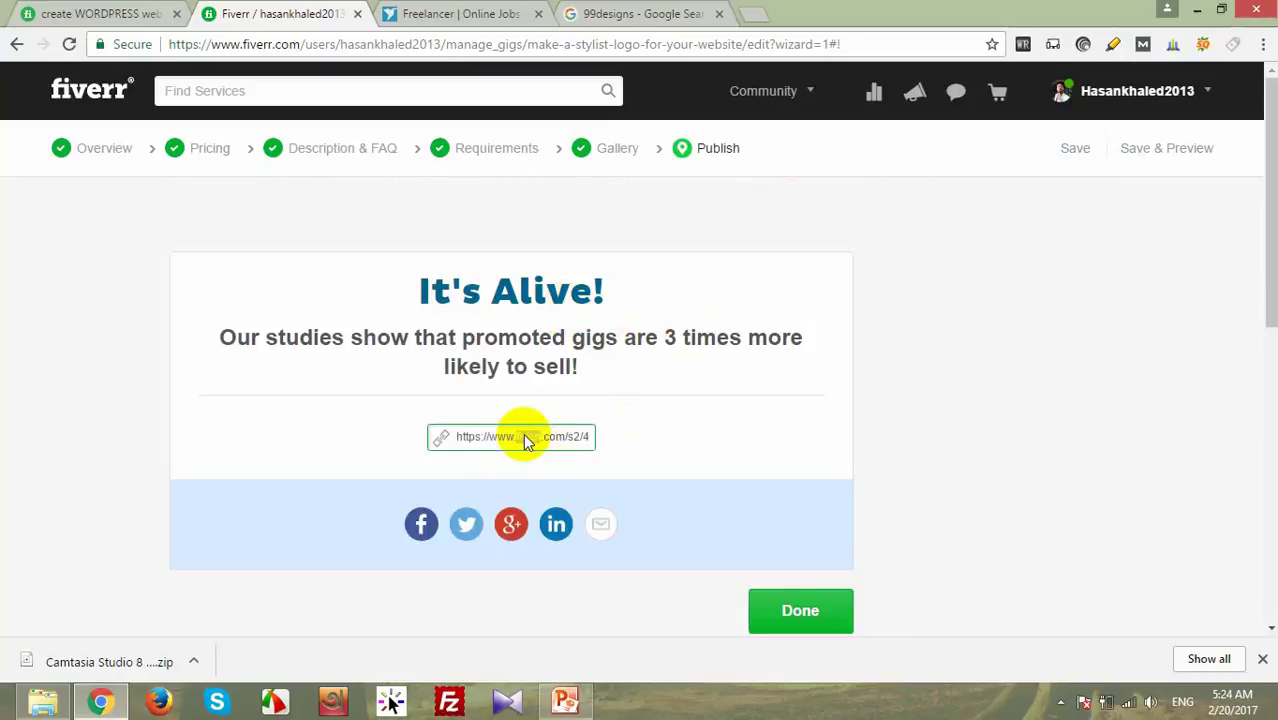
pyautogui.click(524, 438)
pyautogui.rightClick(527, 443)
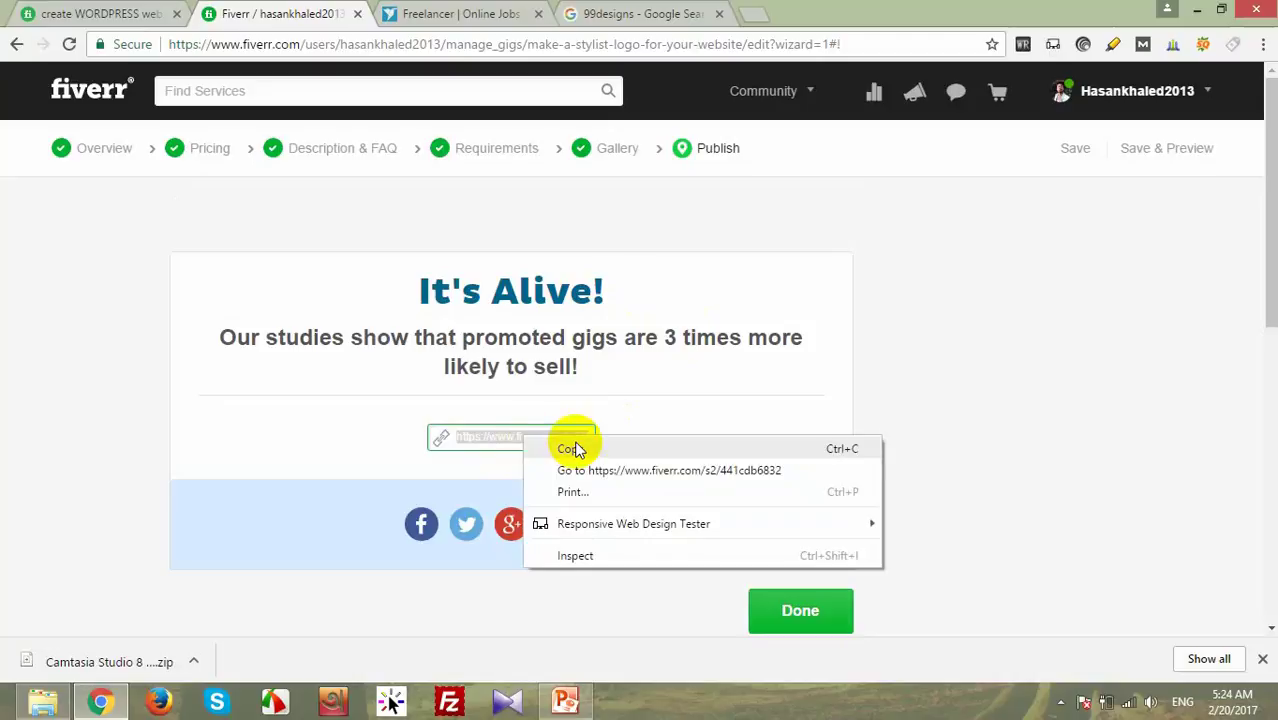
pyautogui.click(570, 449)
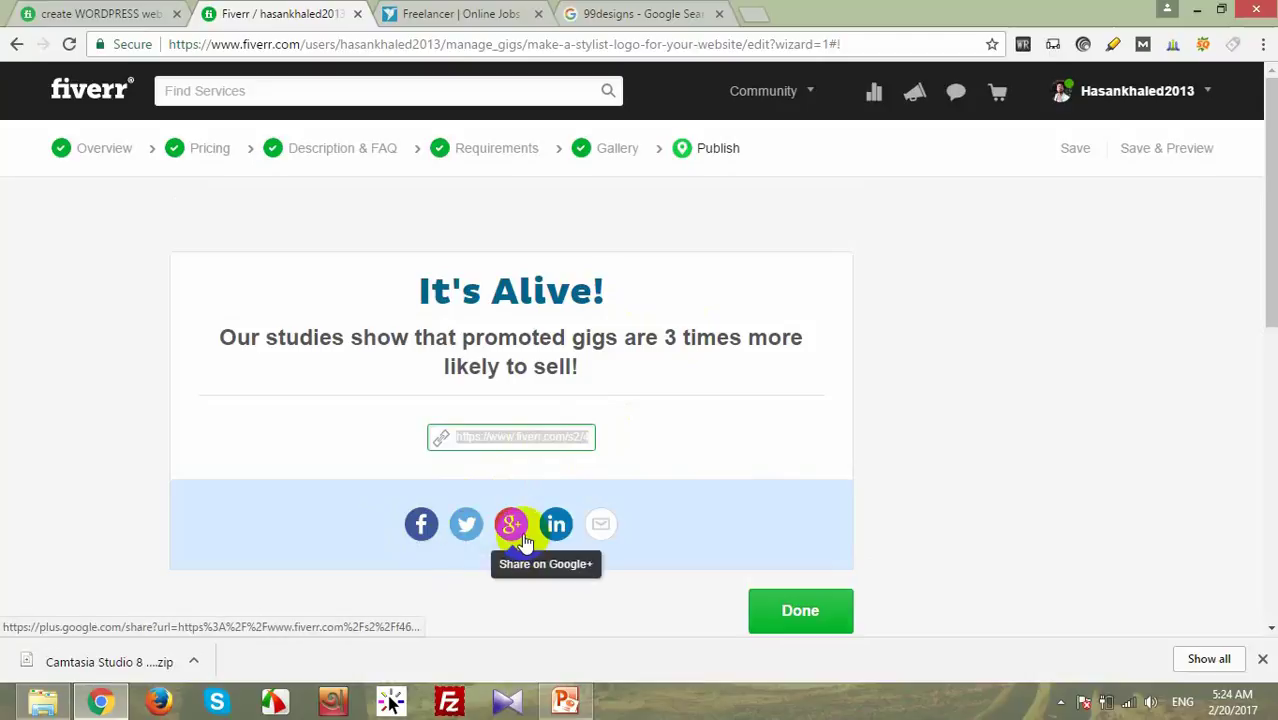
pyautogui.click(698, 426)
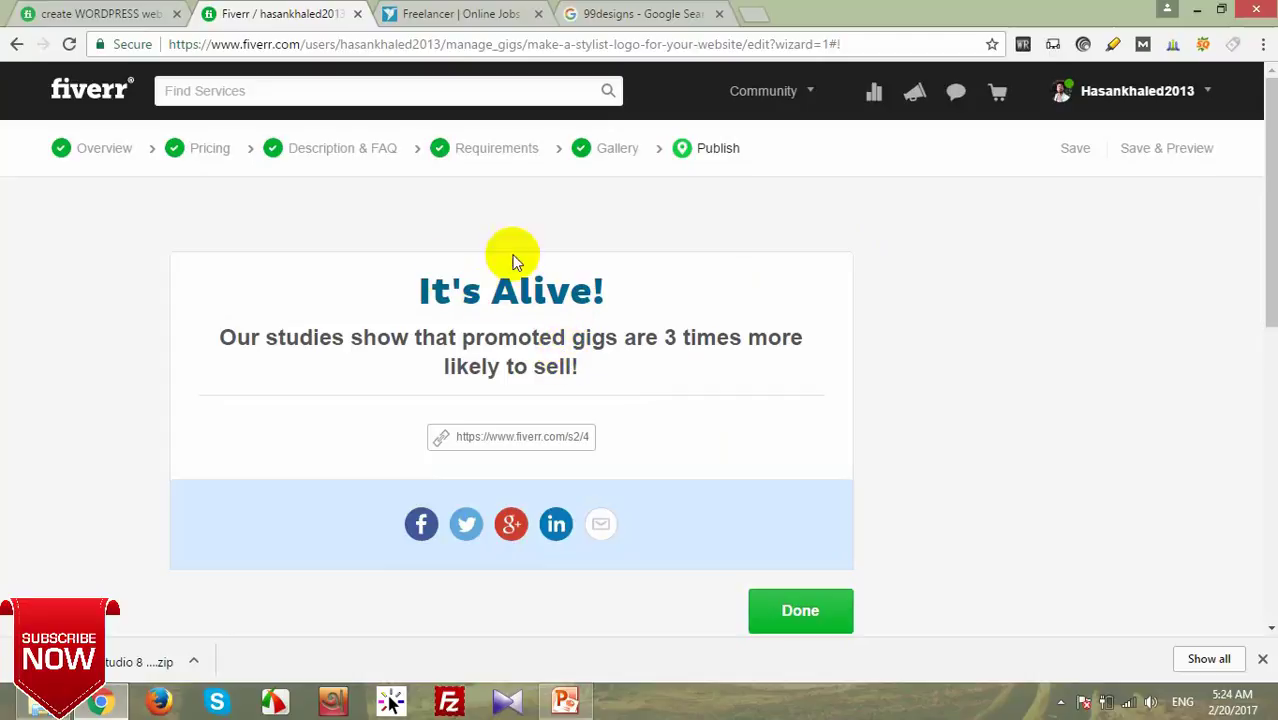
pyautogui.click(807, 613)
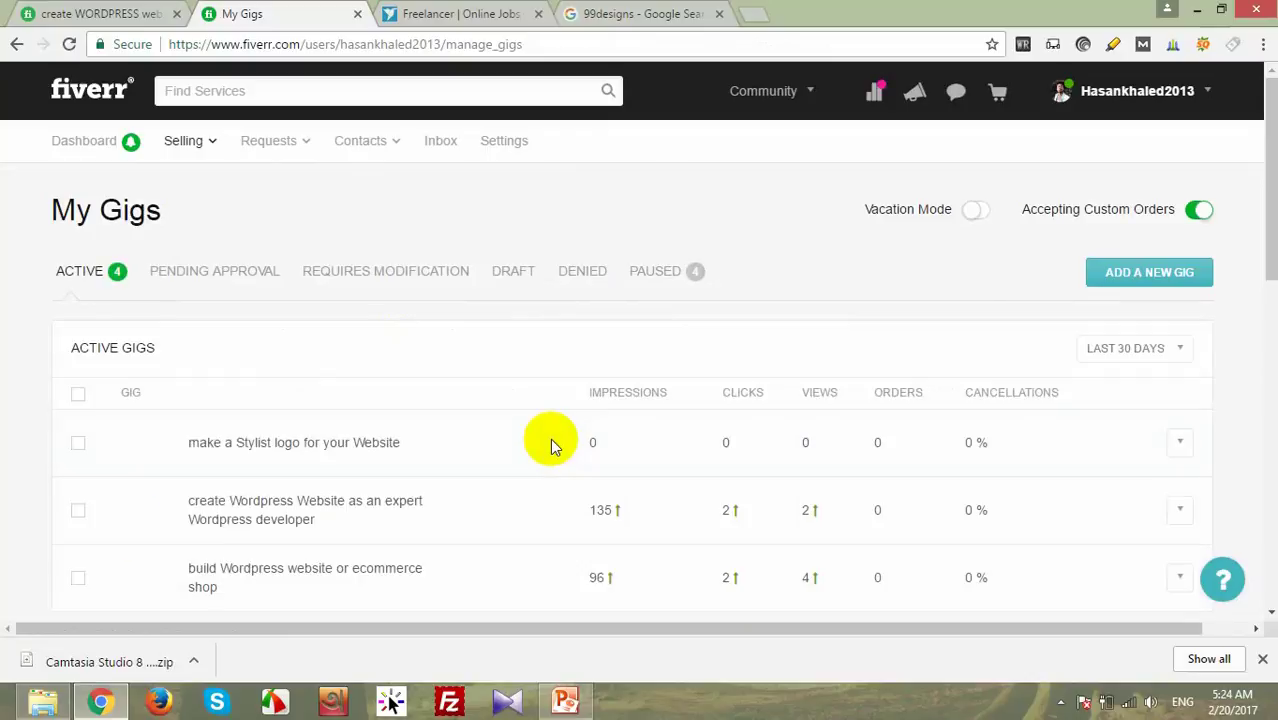
# Step: Review the active gigs and delete the "make a Stylist logo for your Website" gig
pyautogui.scroll(-1, 391, 485)
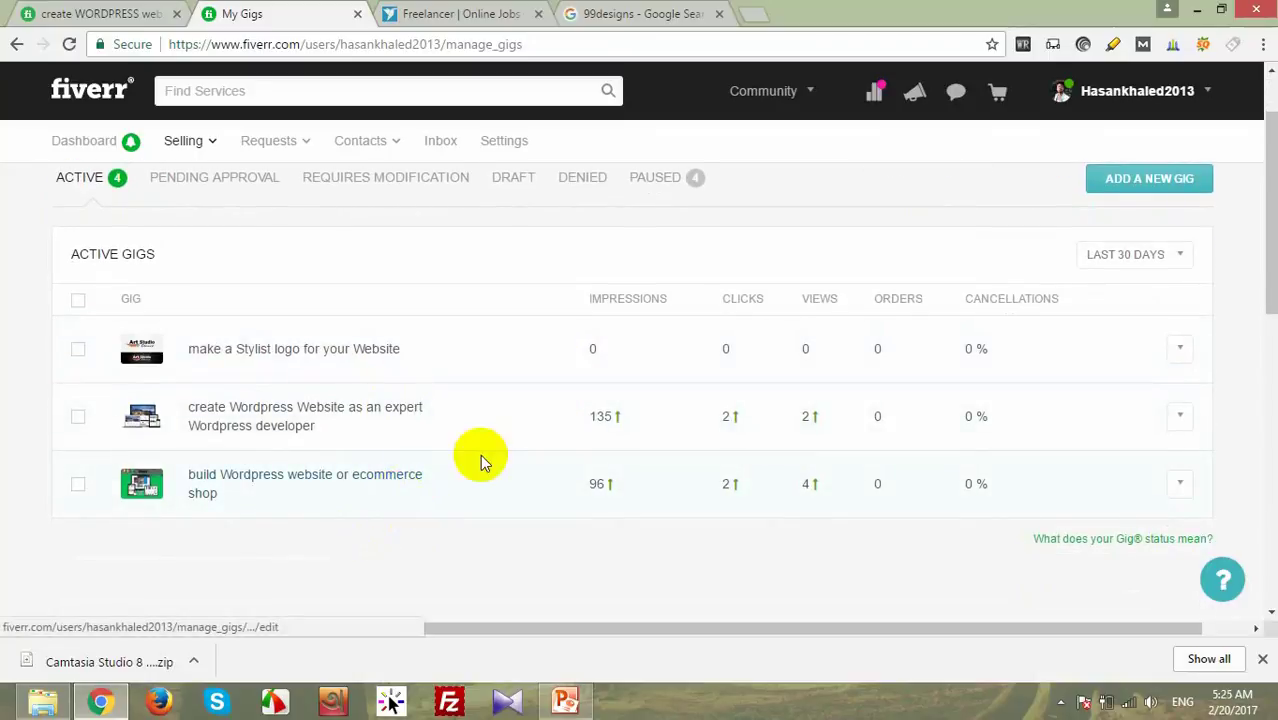
pyautogui.moveTo(658, 298)
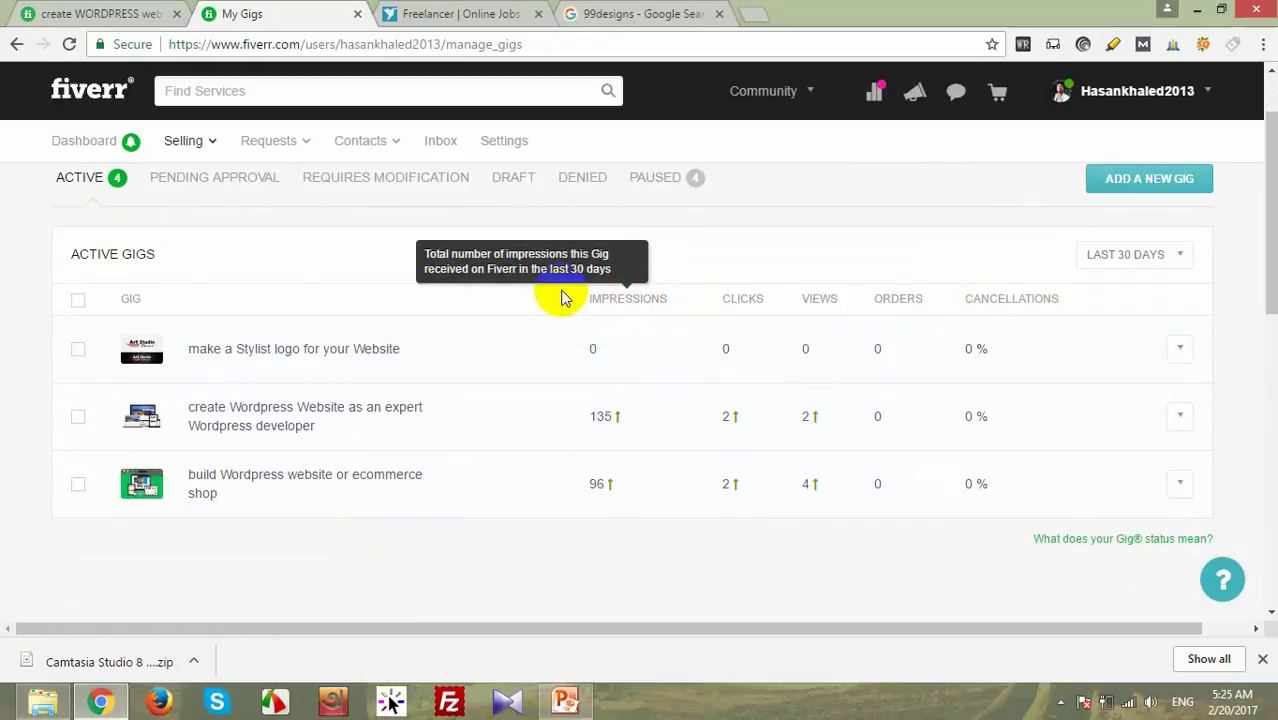
pyautogui.click(77, 354)
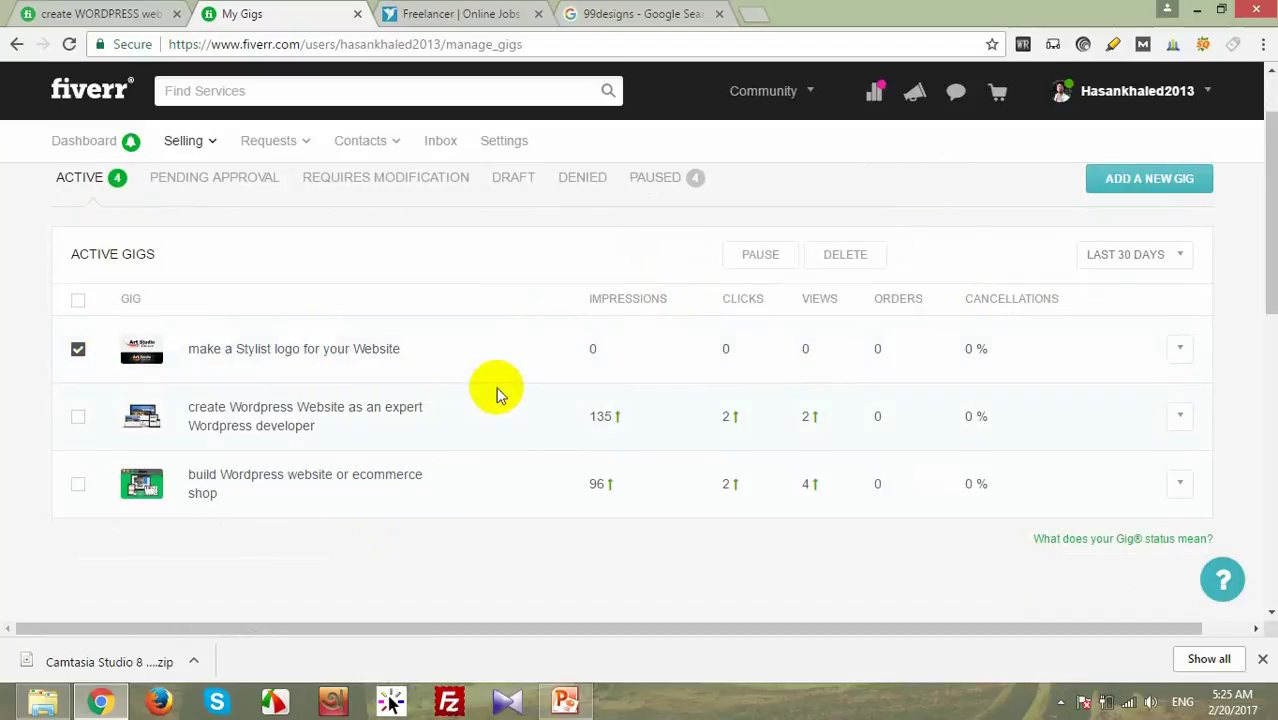
pyautogui.scroll(1, 505, 375)
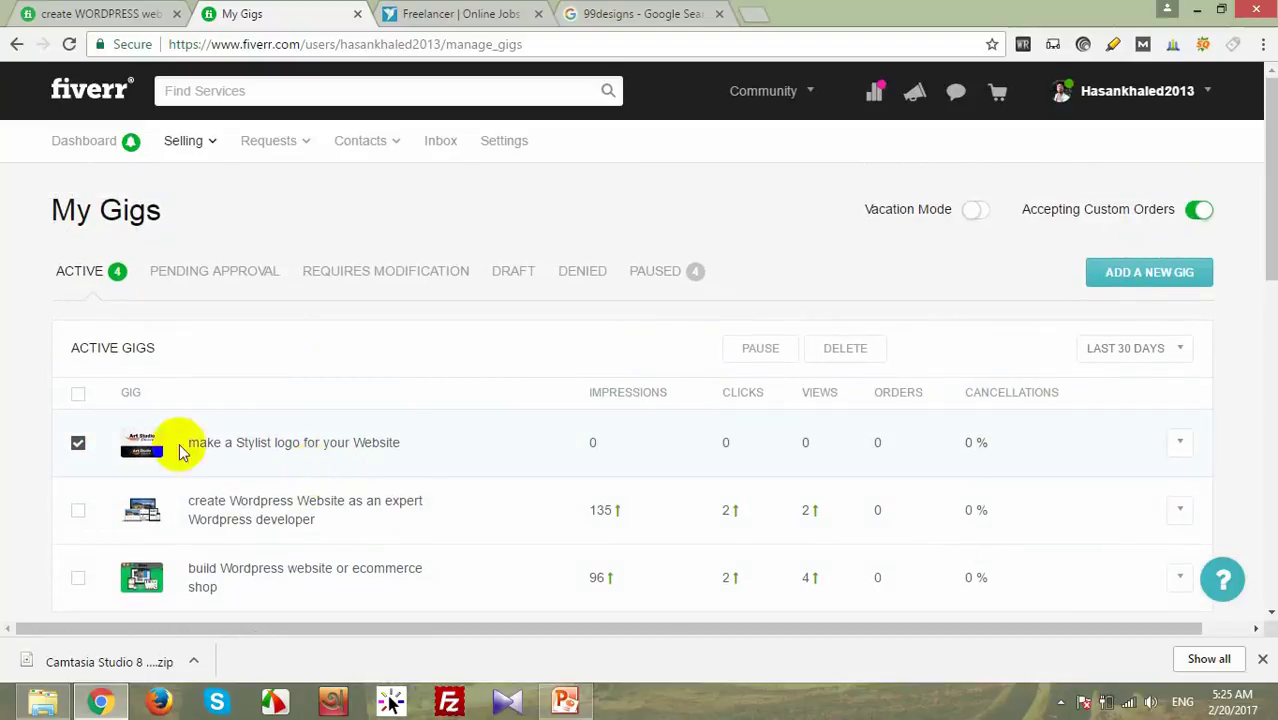
pyautogui.click(865, 364)
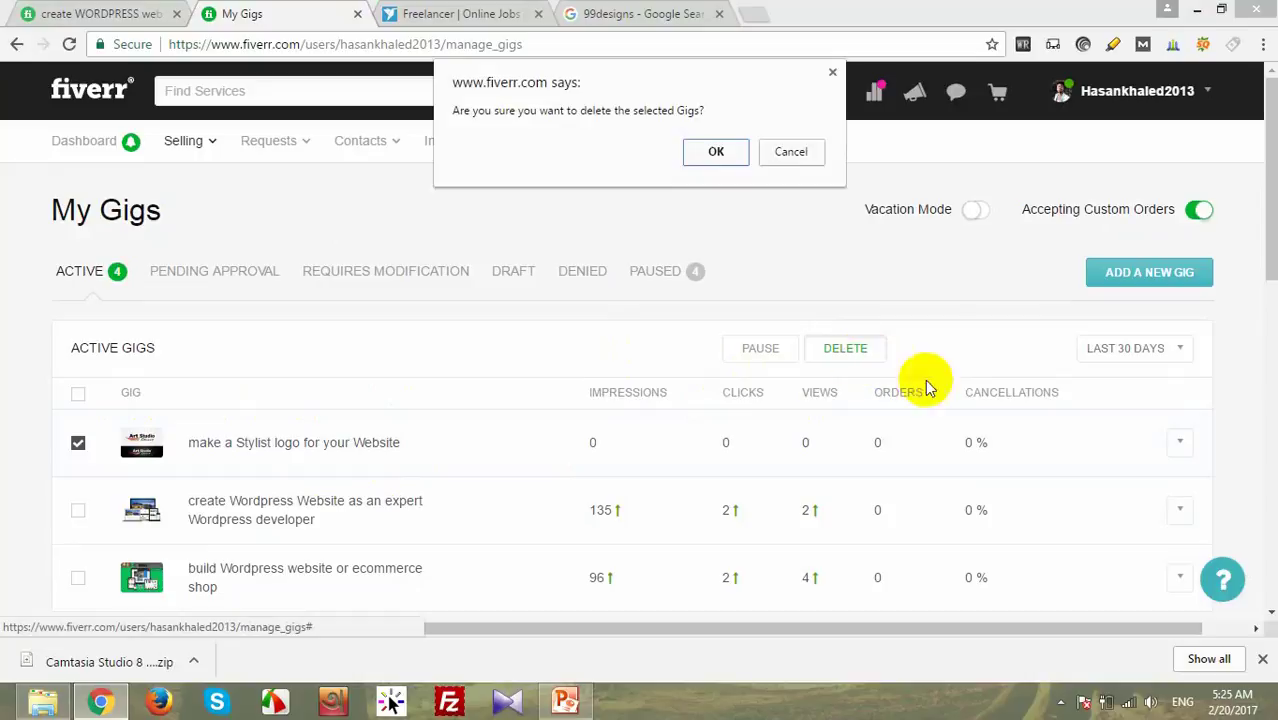
pyautogui.click(716, 153)
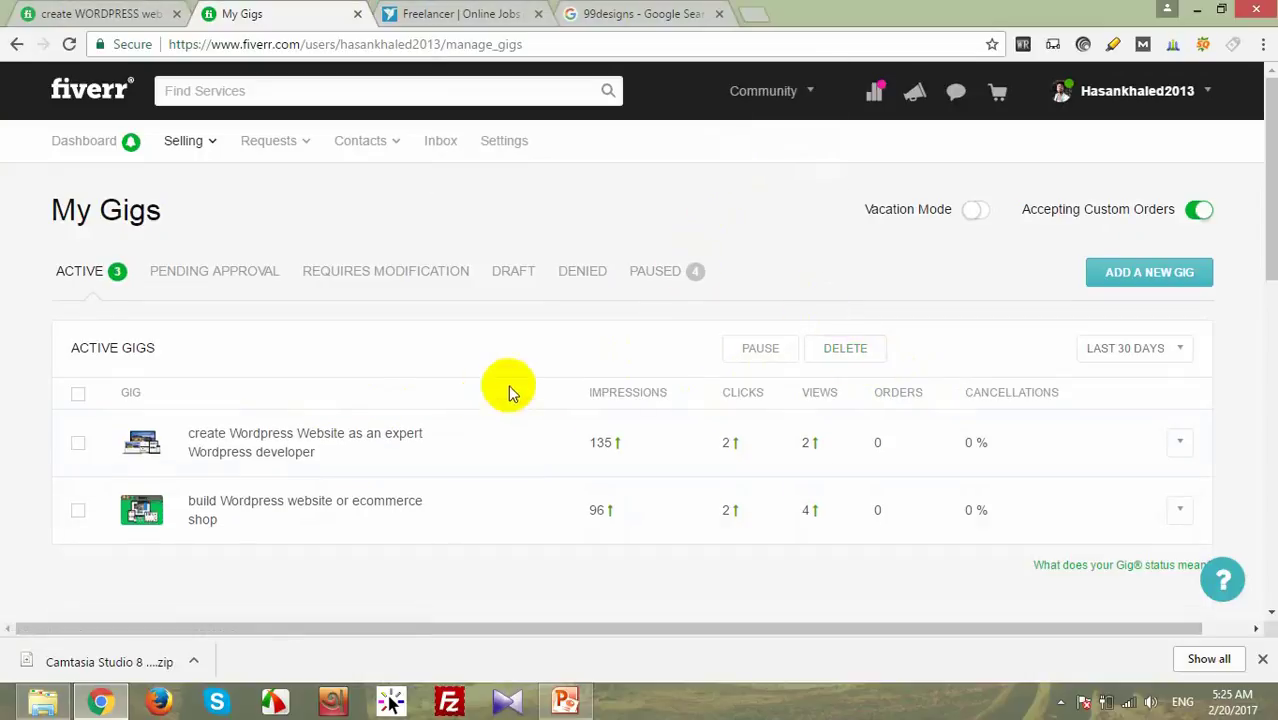
pyautogui.click(82, 445)
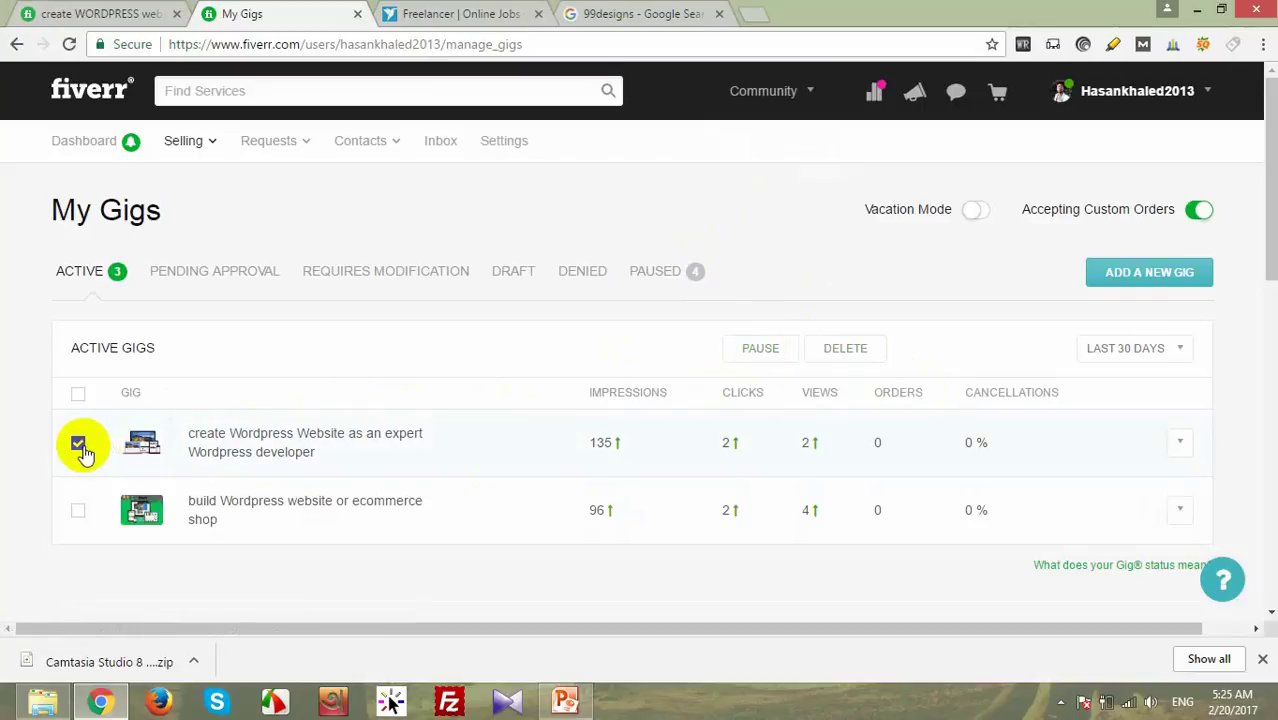
pyautogui.click(82, 444)
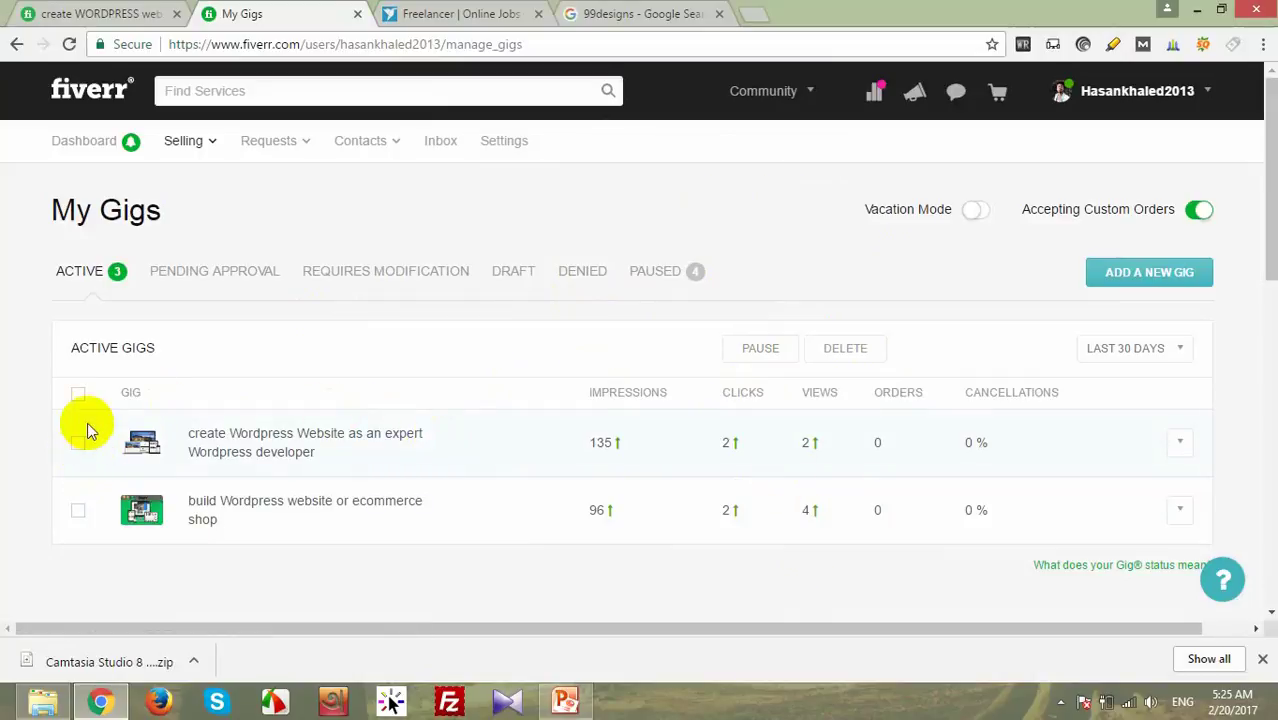
pyautogui.click(78, 393)
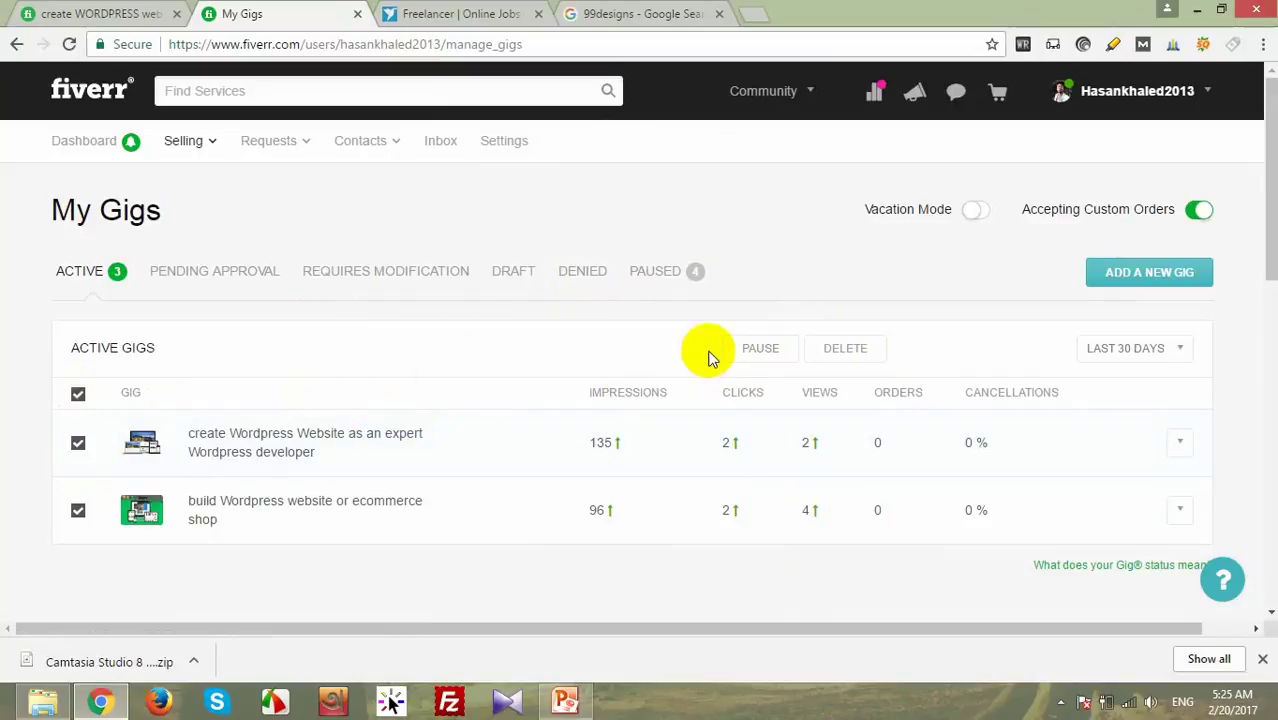
pyautogui.click(78, 393)
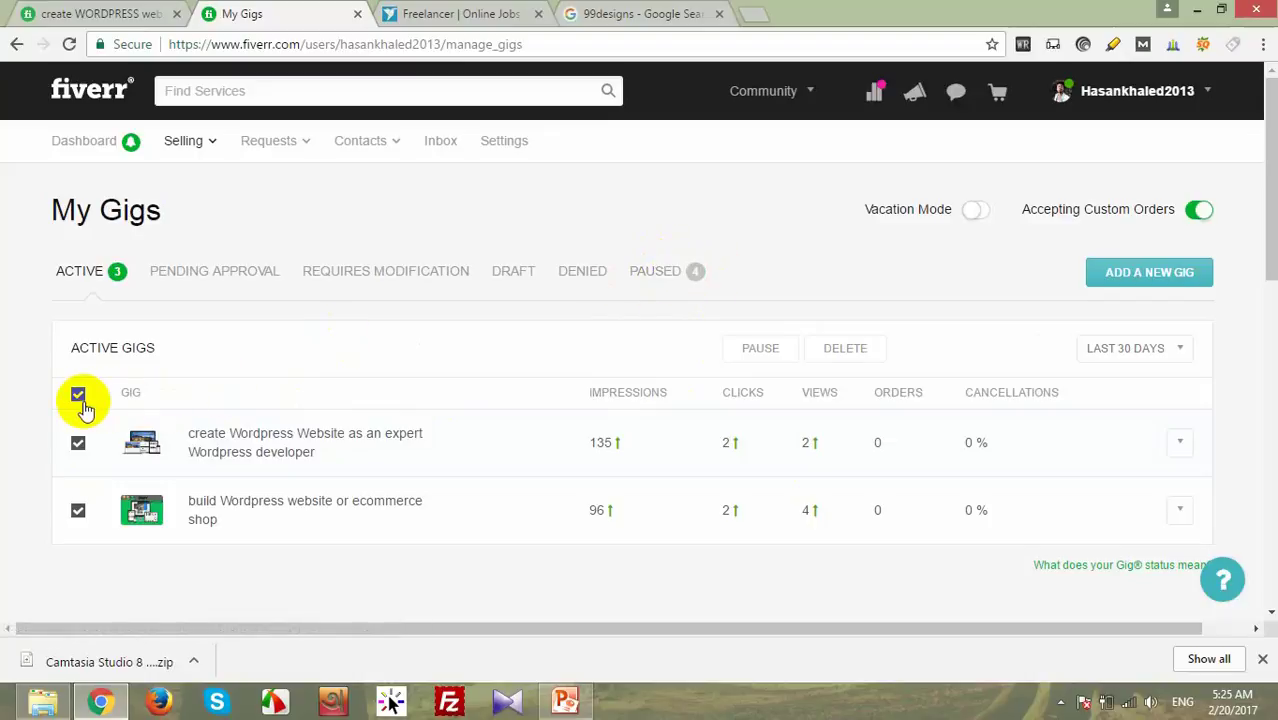
# Step: Look through the account's Selling and Requests options, and open the account settings
pyautogui.click(1178, 90)
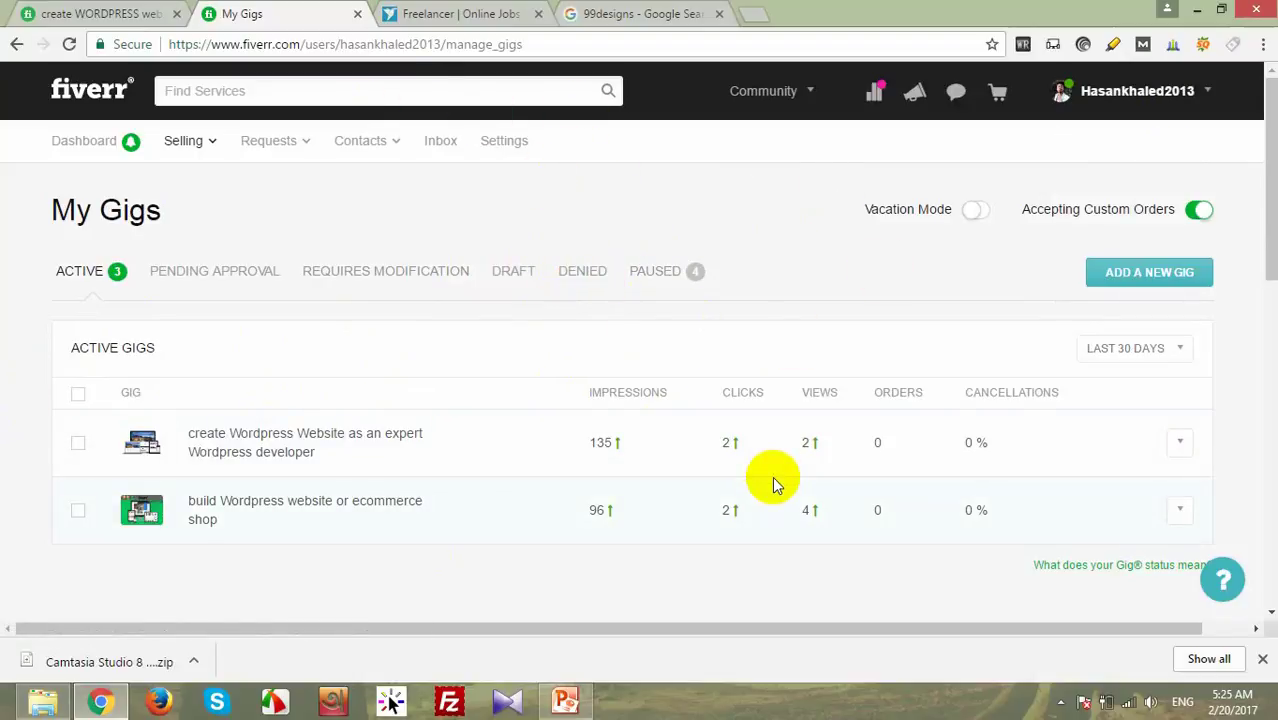
pyautogui.moveTo(1167, 98)
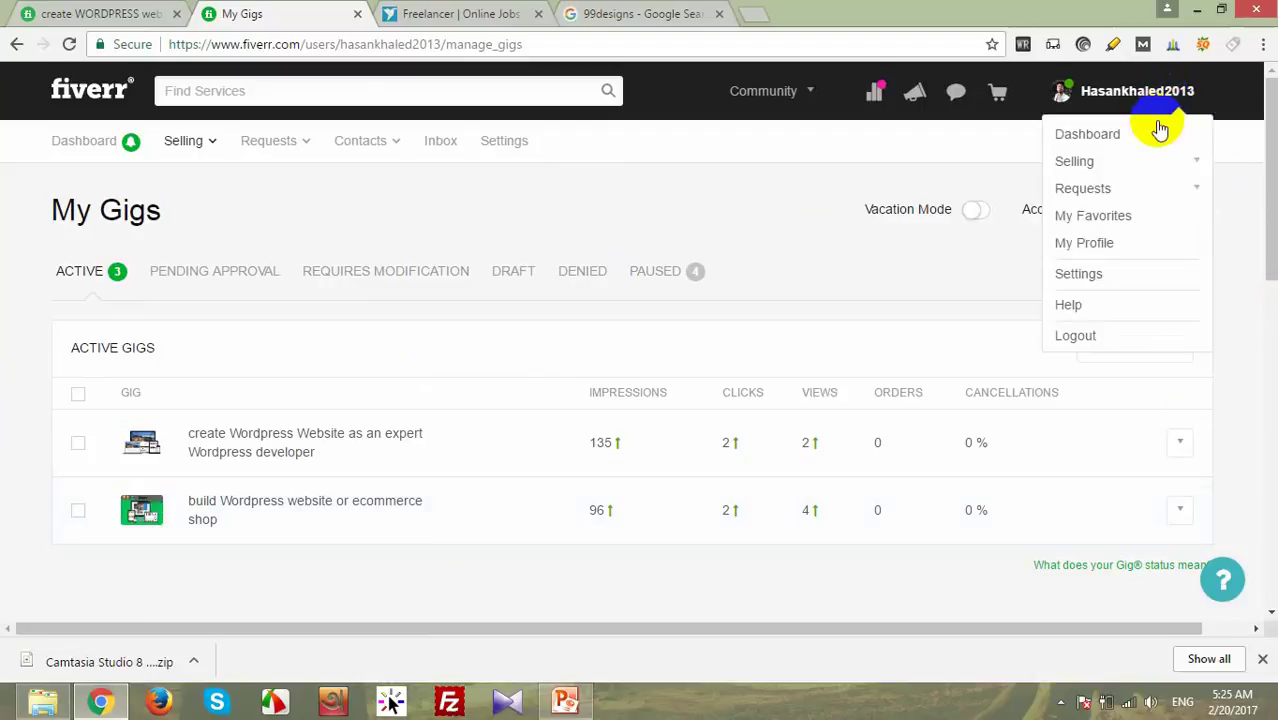
pyautogui.click(1155, 170)
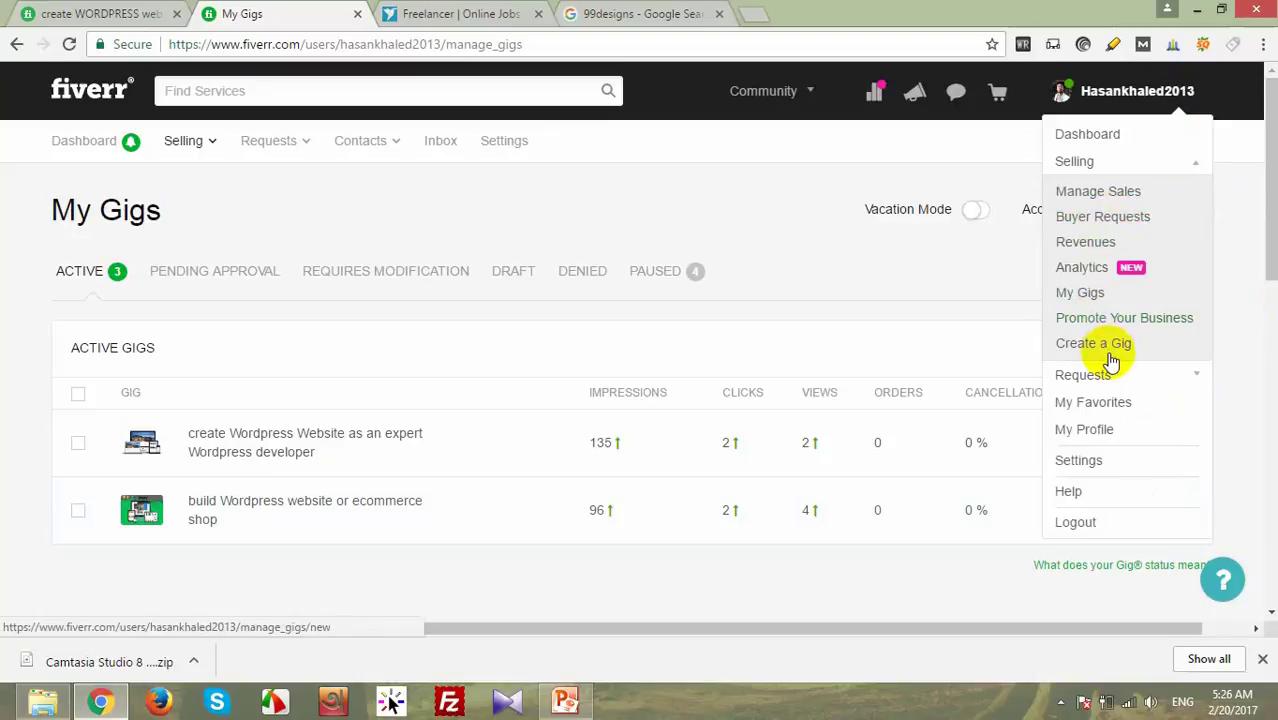
pyautogui.click(1118, 162)
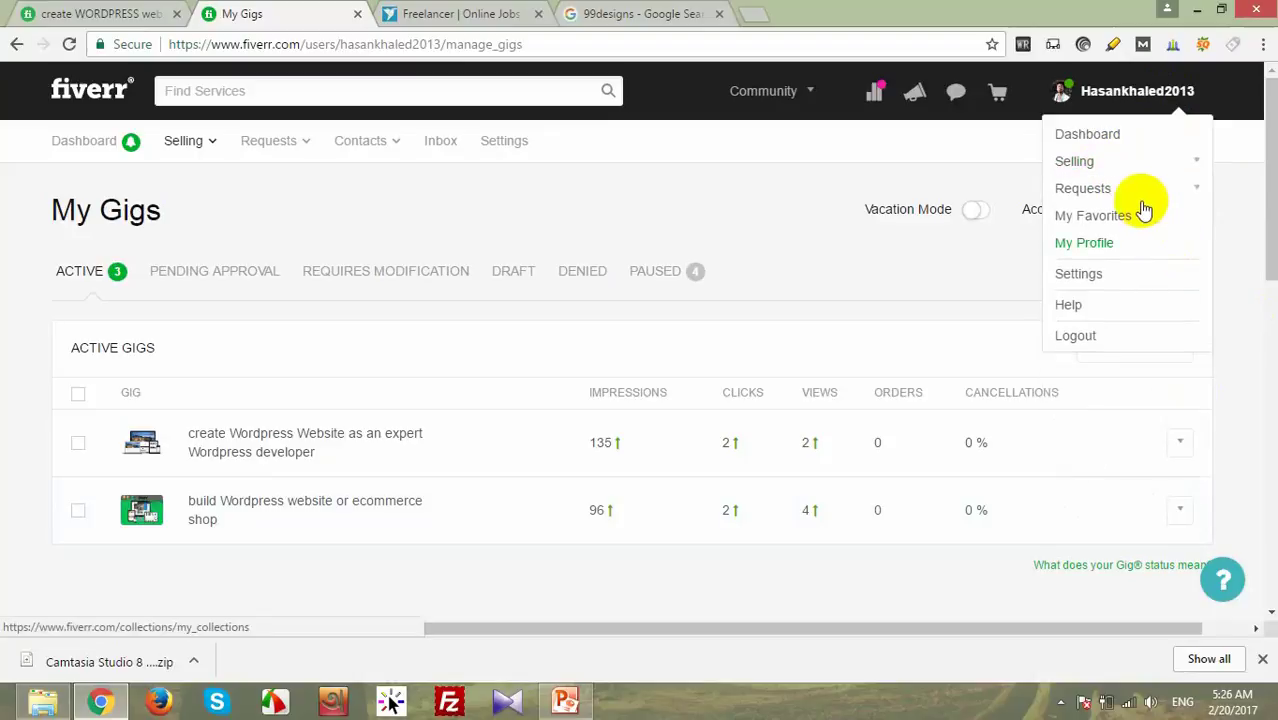
pyautogui.click(1140, 195)
pyautogui.click(1141, 185)
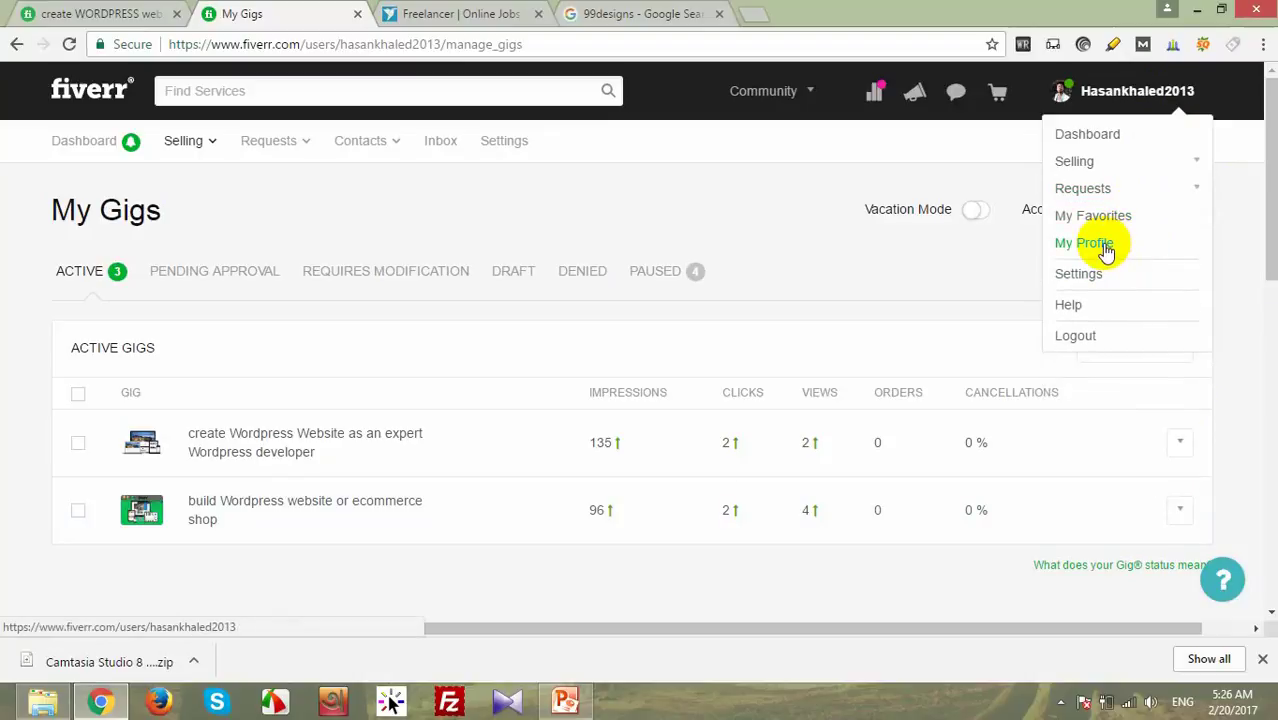
pyautogui.click(1090, 282)
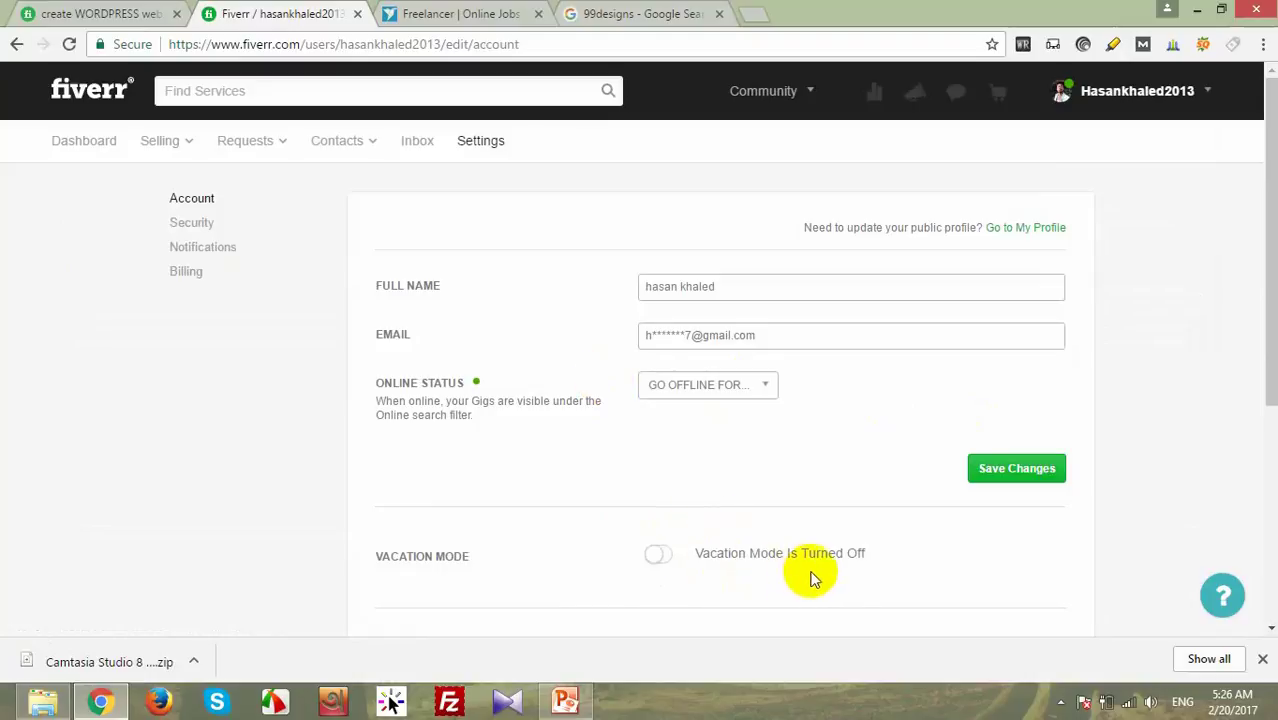
# Step: Activate Vacation Mode for the account with the away reason "I'm on vacation" and a duration of two days
pyautogui.scroll(-1, 860, 582)
pyautogui.scroll(-3, 762, 568)
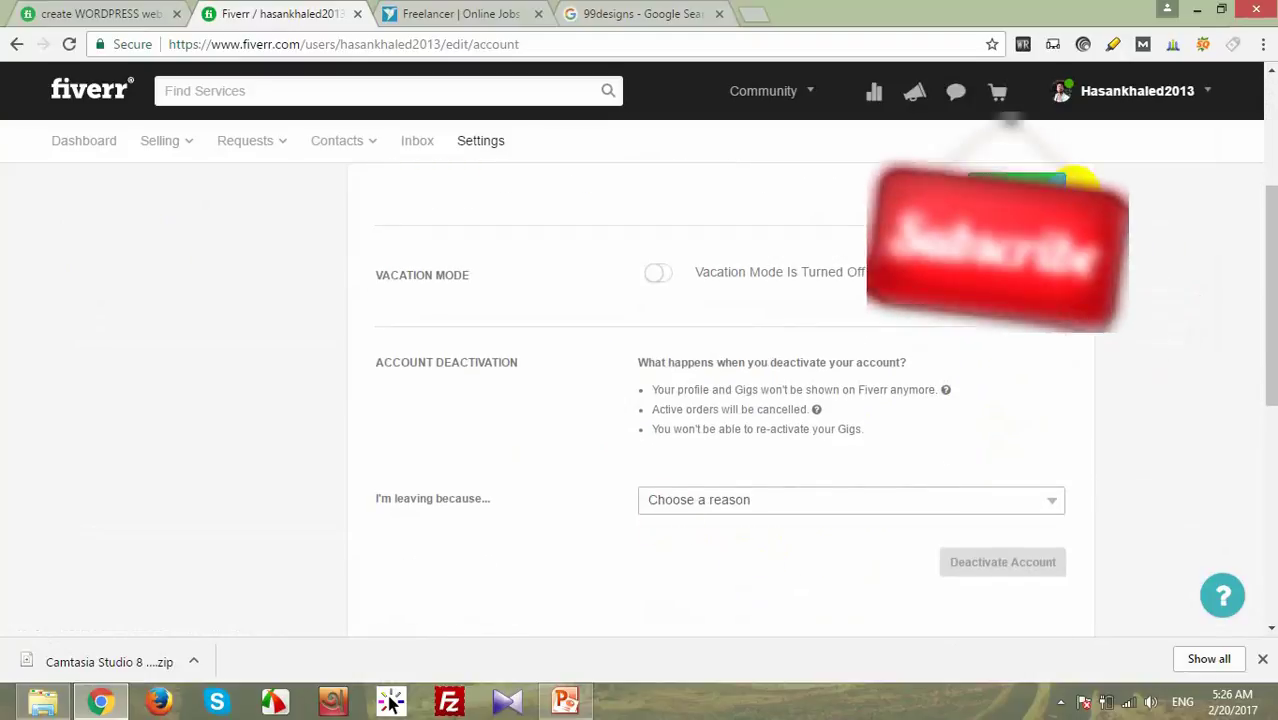
pyautogui.click(1135, 100)
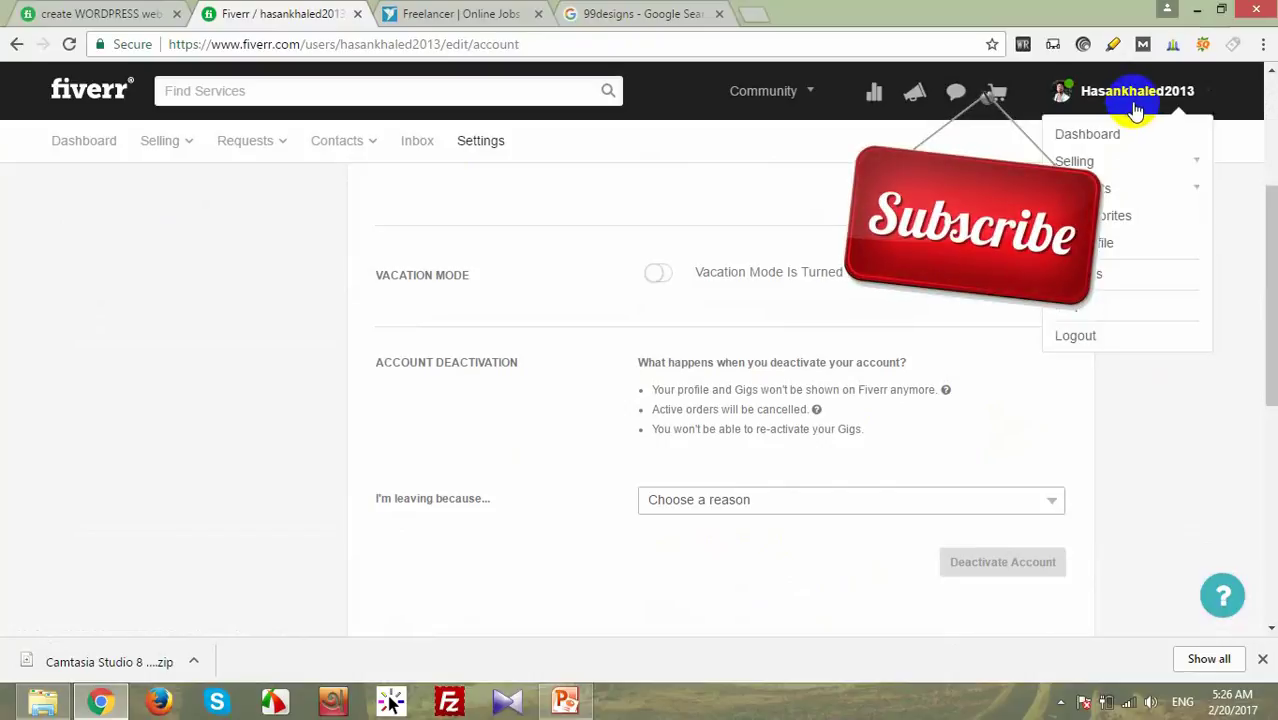
pyautogui.click(655, 276)
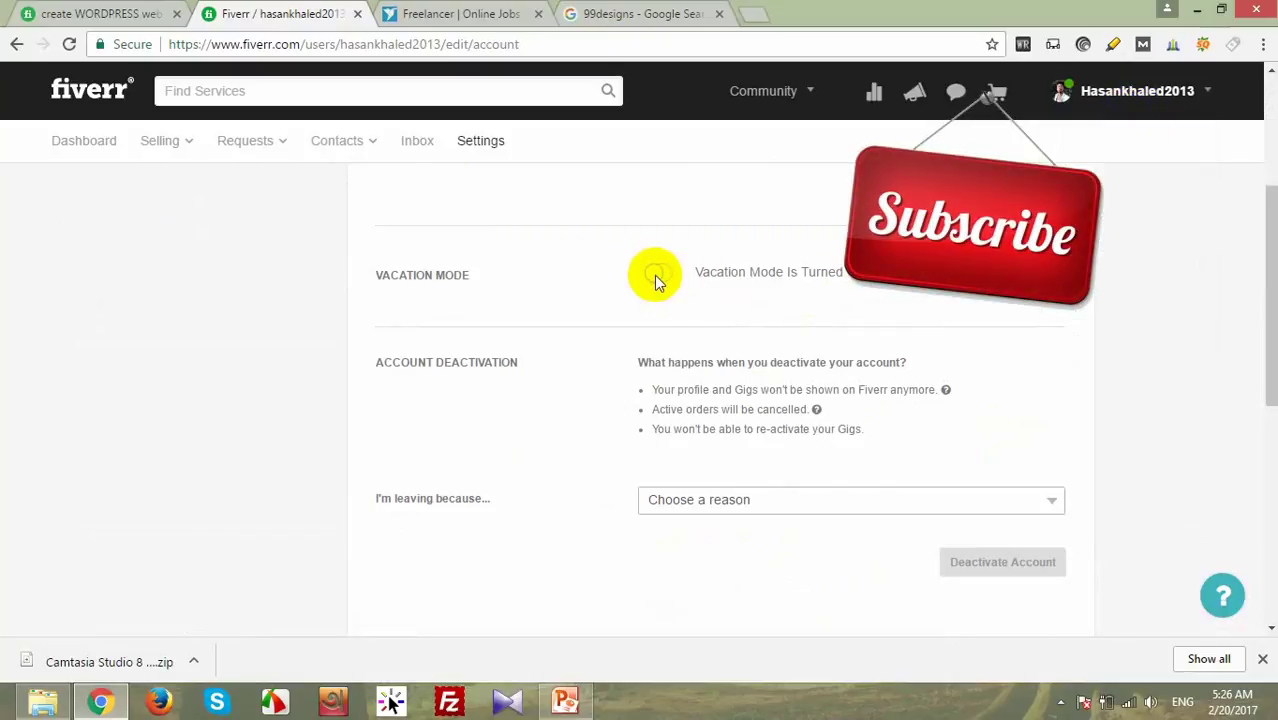
pyautogui.click(614, 226)
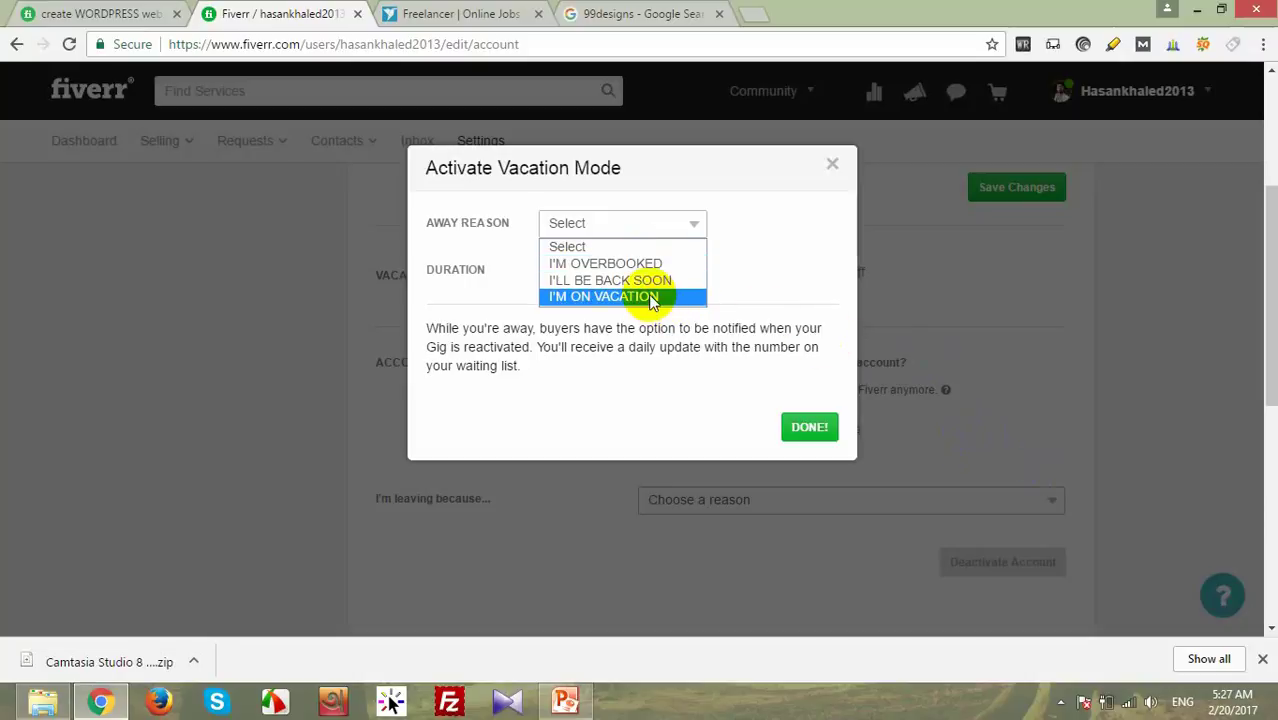
pyautogui.click(651, 297)
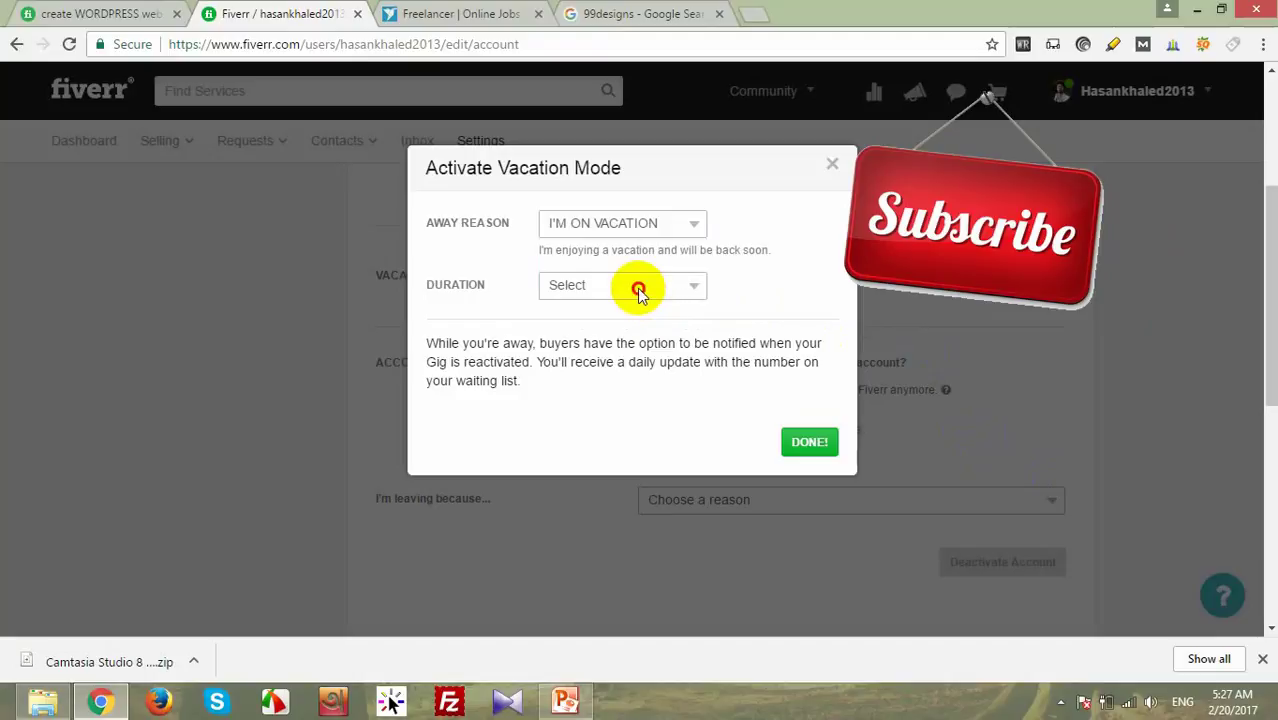
pyautogui.click(638, 289)
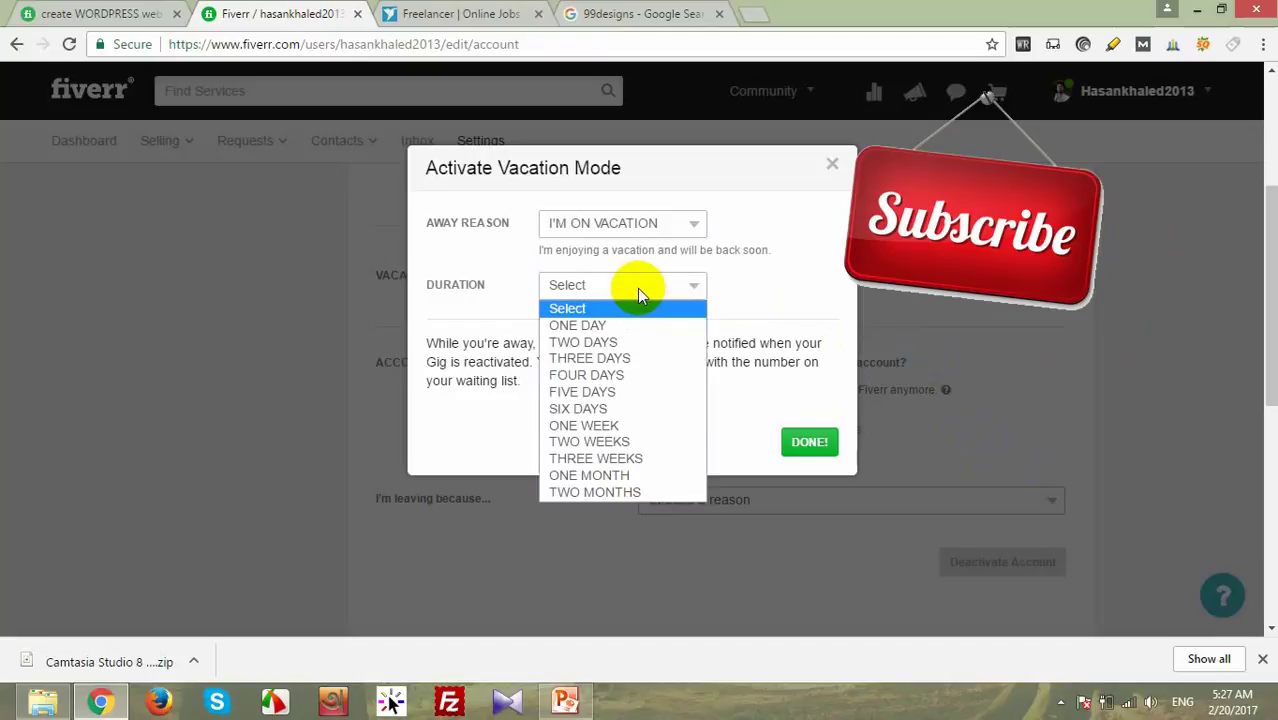
pyautogui.click(632, 345)
pyautogui.click(812, 456)
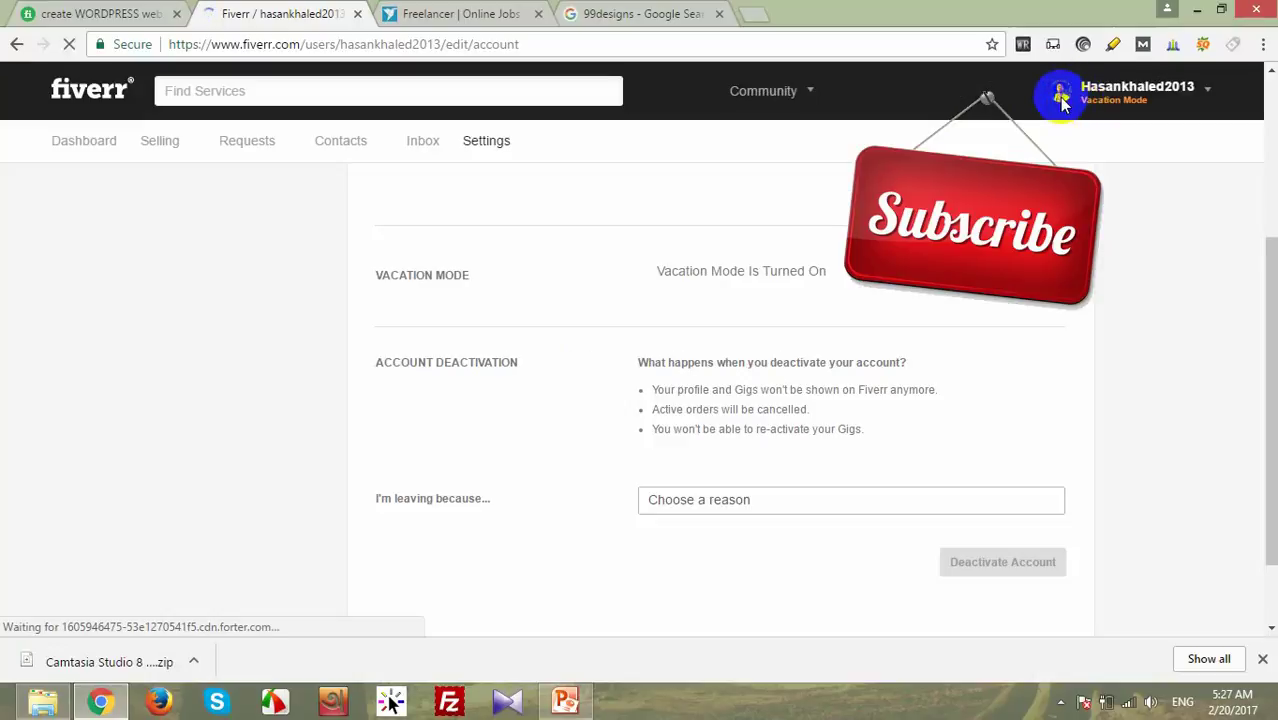
# Step: Turn Vacation Mode off and recheck the account's status from the dashboard, reopening the vacation mode setting
pyautogui.click(1112, 94)
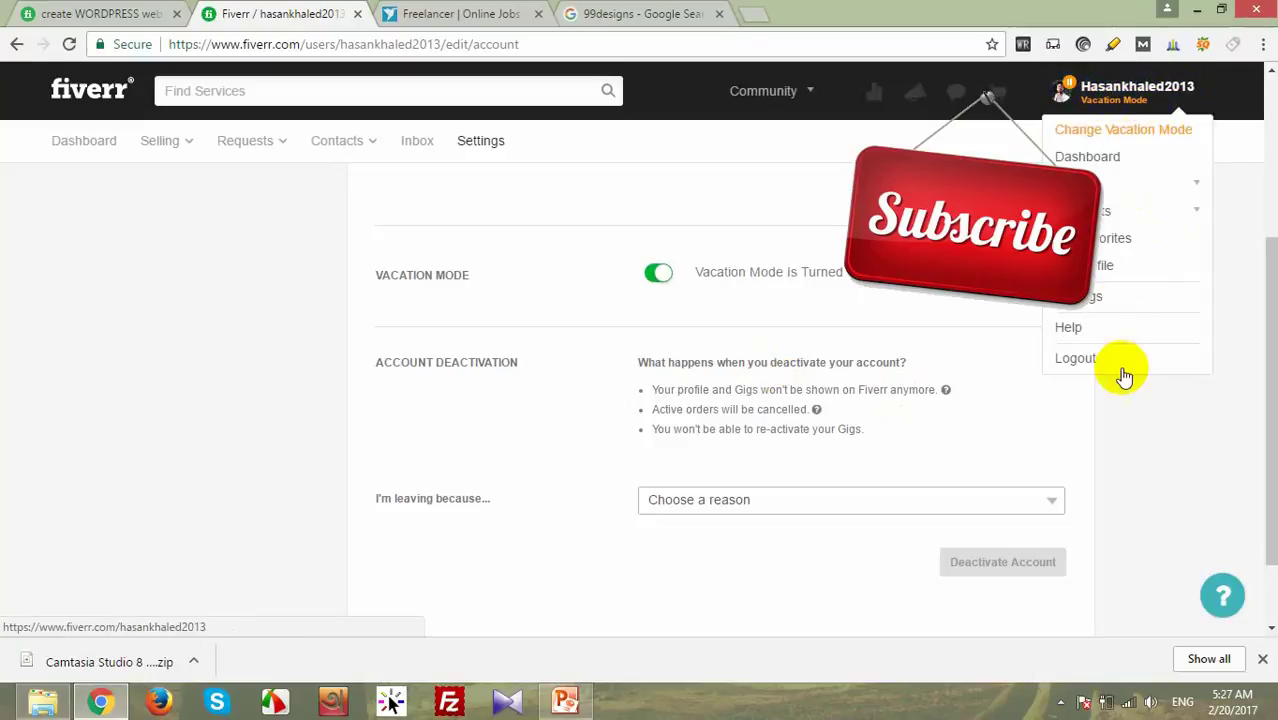
pyautogui.click(662, 275)
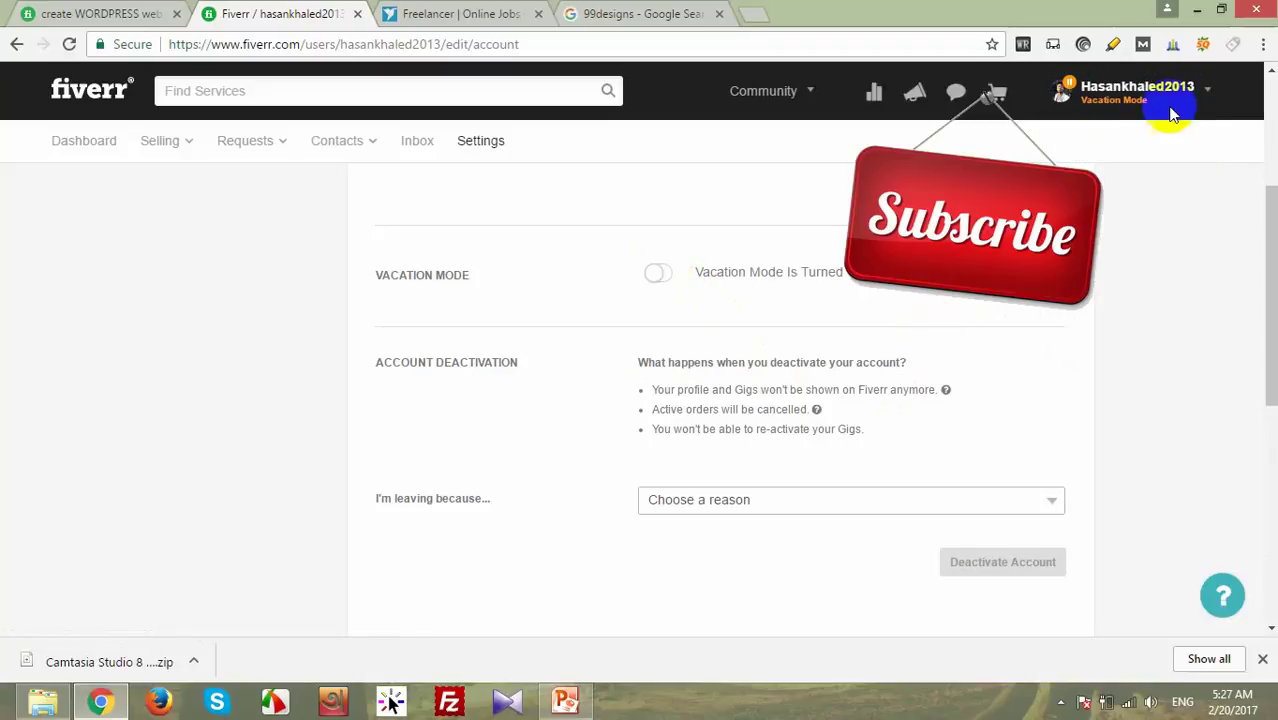
pyautogui.moveTo(1130, 88)
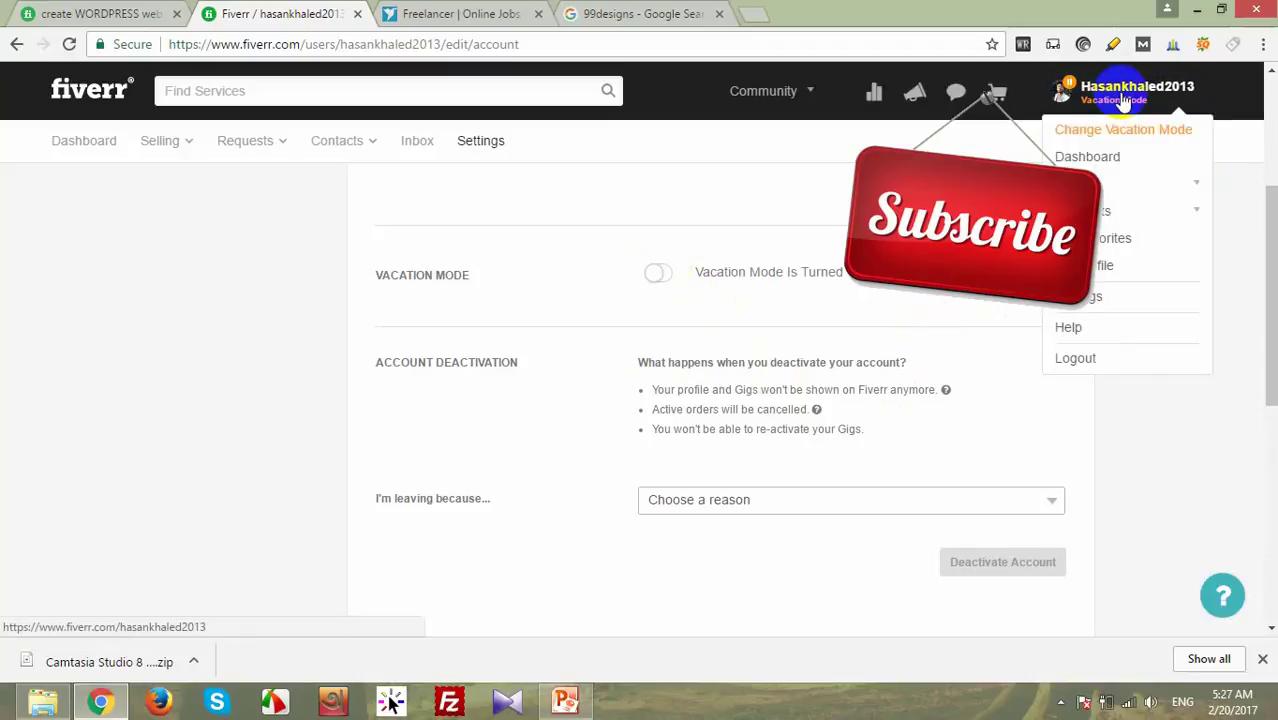
pyautogui.click(1107, 163)
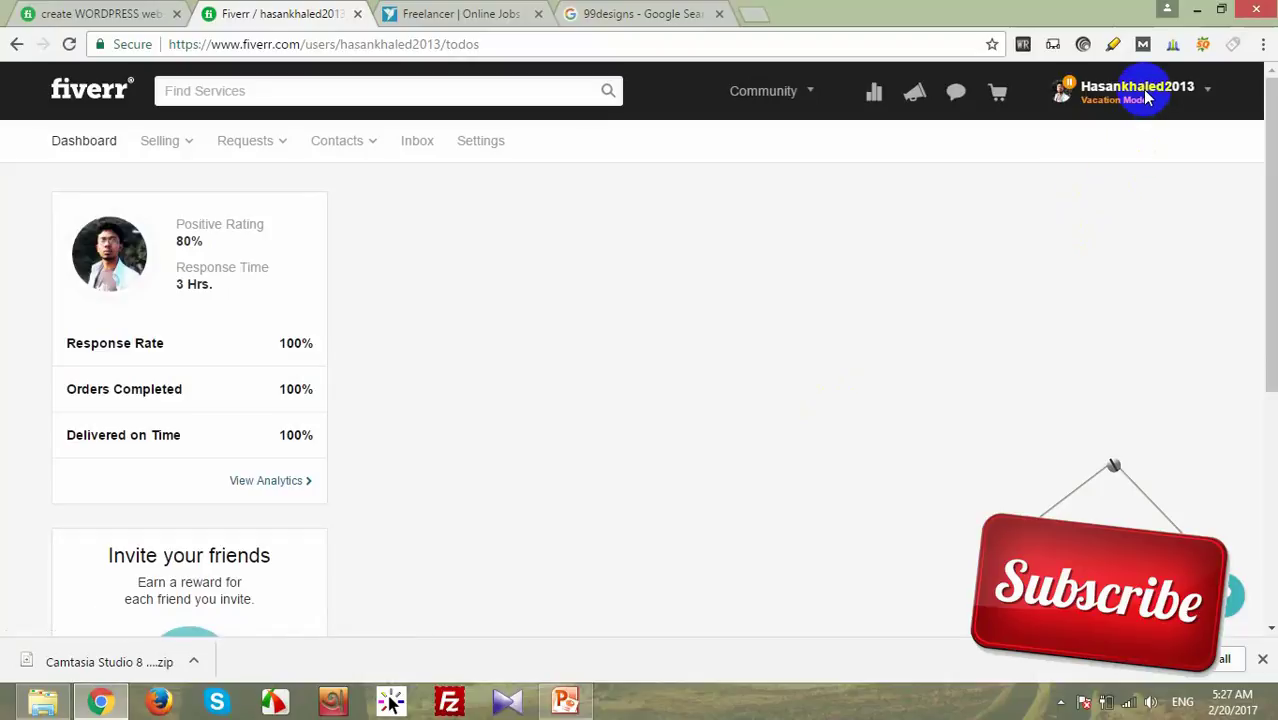
pyautogui.click(1206, 96)
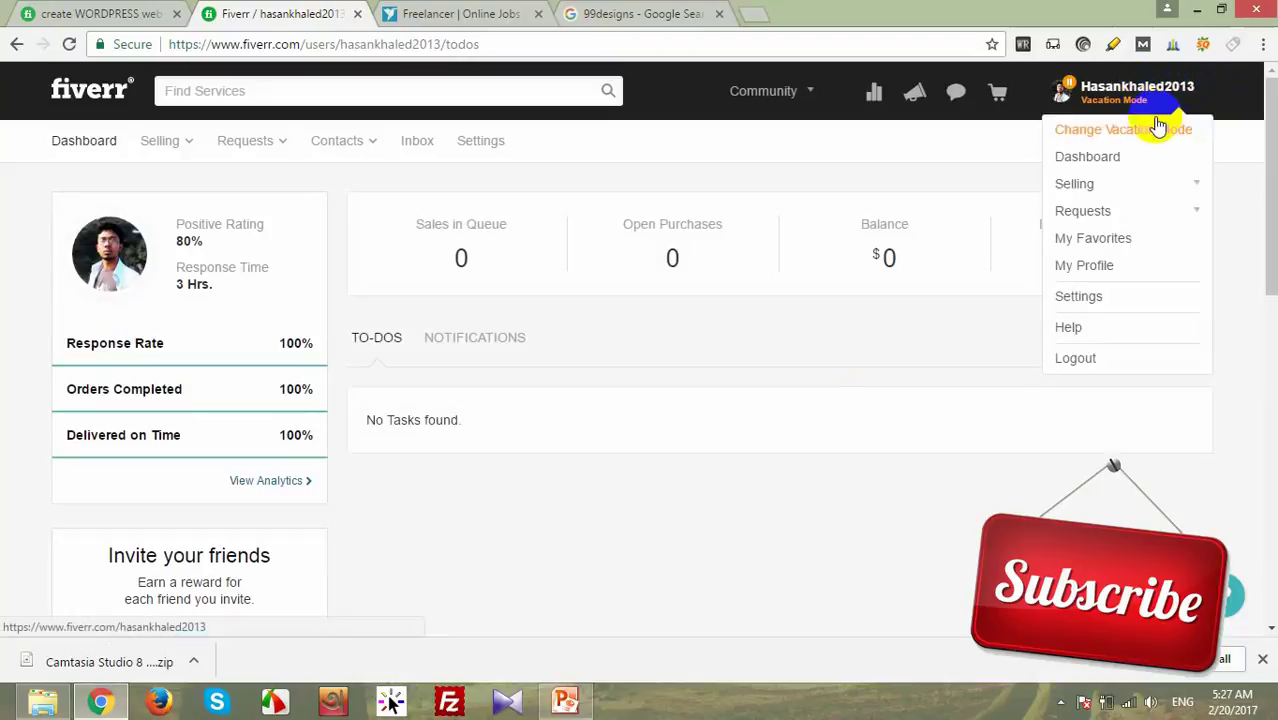
pyautogui.click(1135, 128)
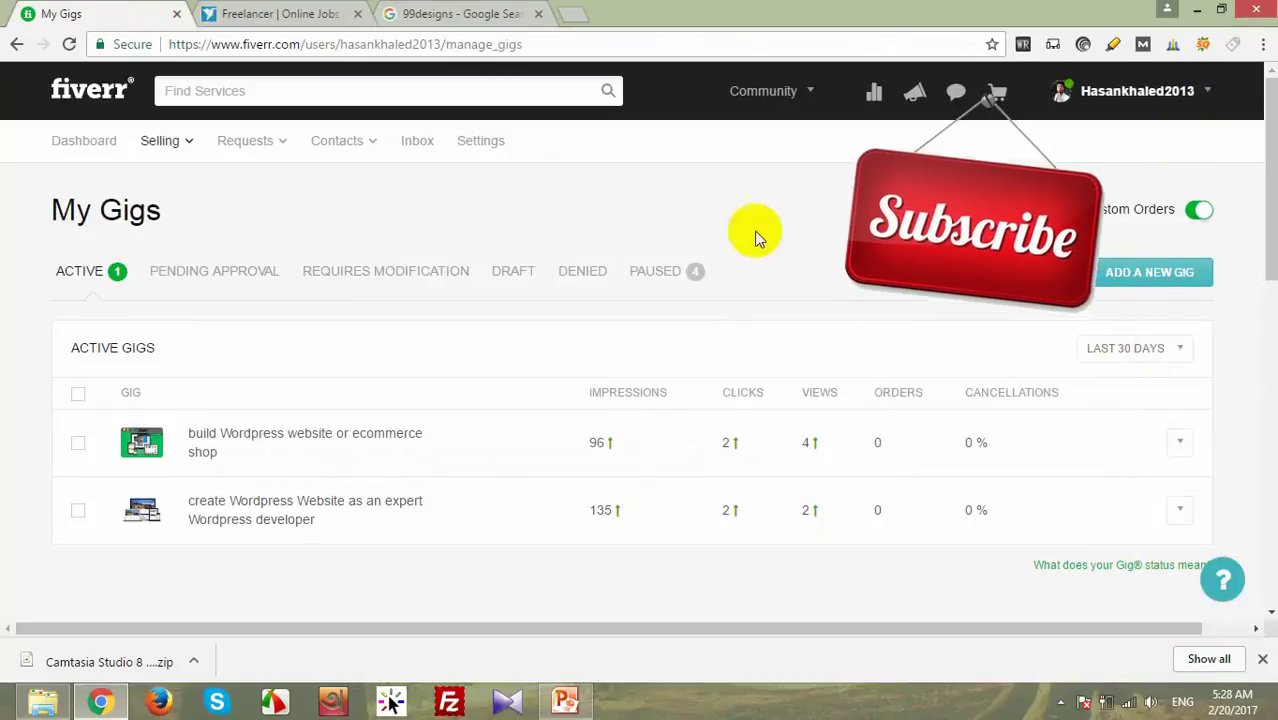
# Step: Open the seller account's Revenues page and review the income summary, withdrawal methods and transaction list
pyautogui.click(1121, 123)
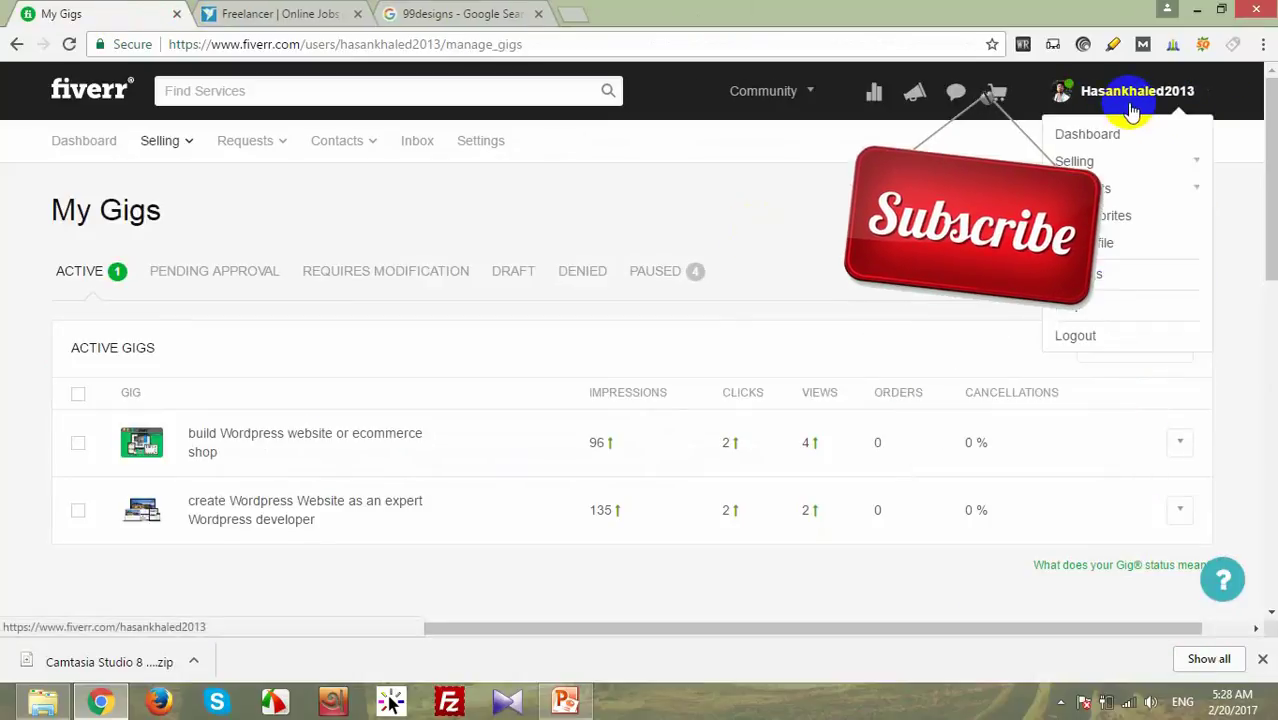
pyautogui.click(1148, 168)
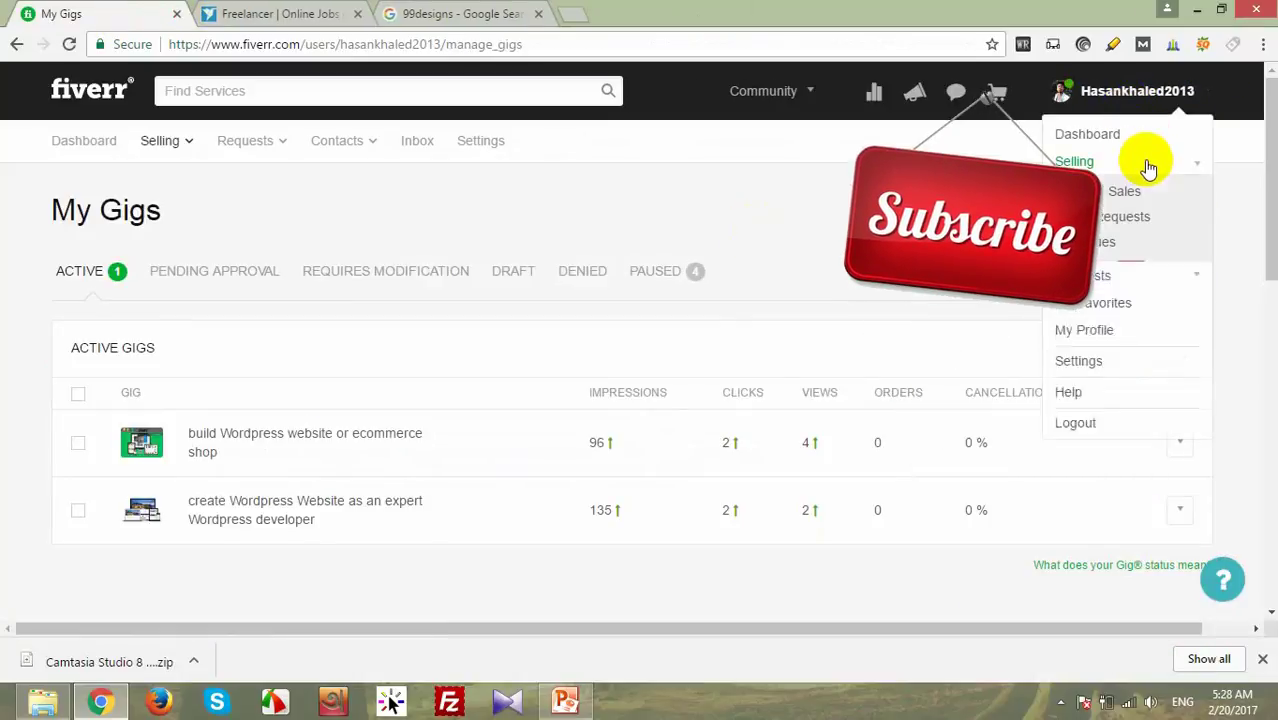
pyautogui.click(1095, 243)
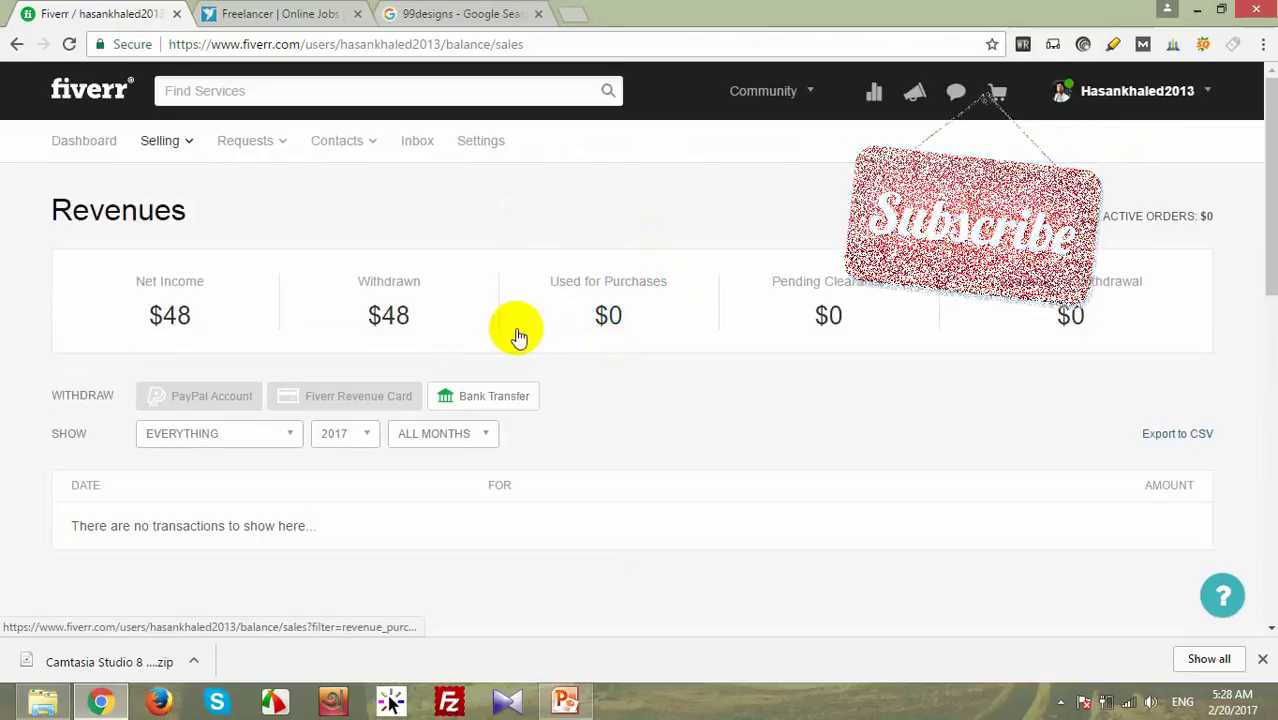
pyautogui.scroll(-1, 515, 335)
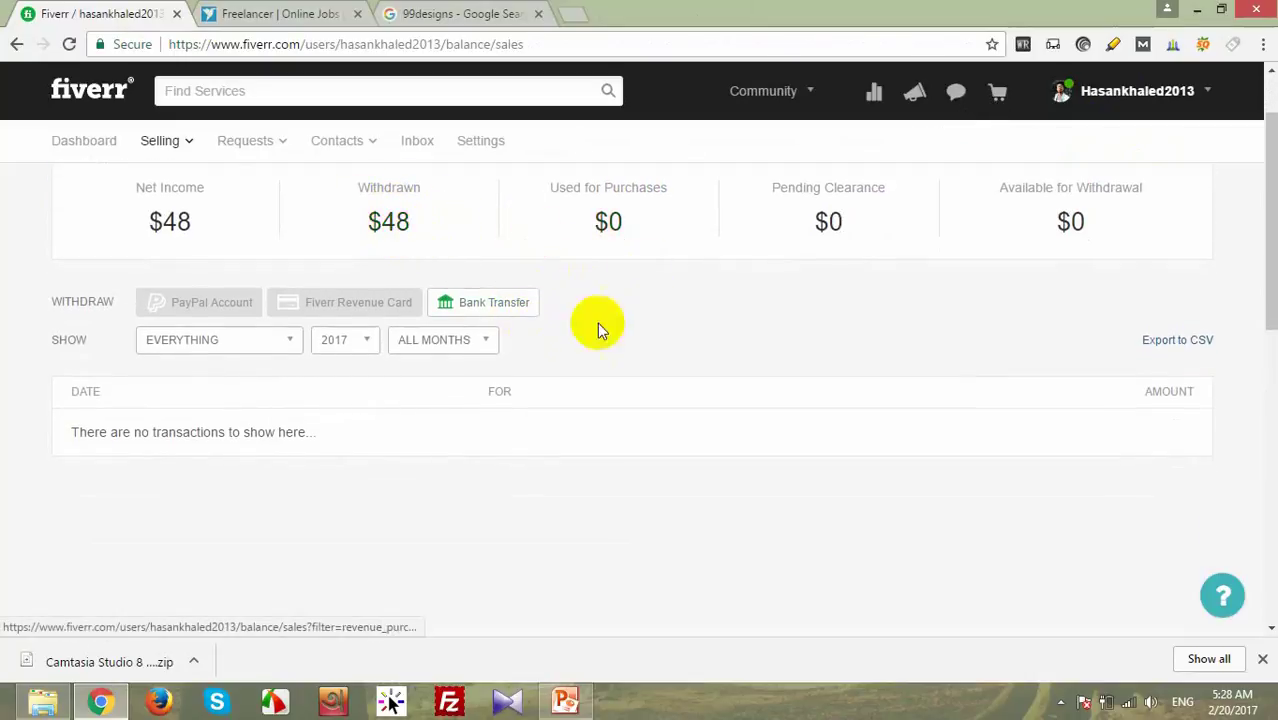
pyautogui.scroll(-1, 550, 339)
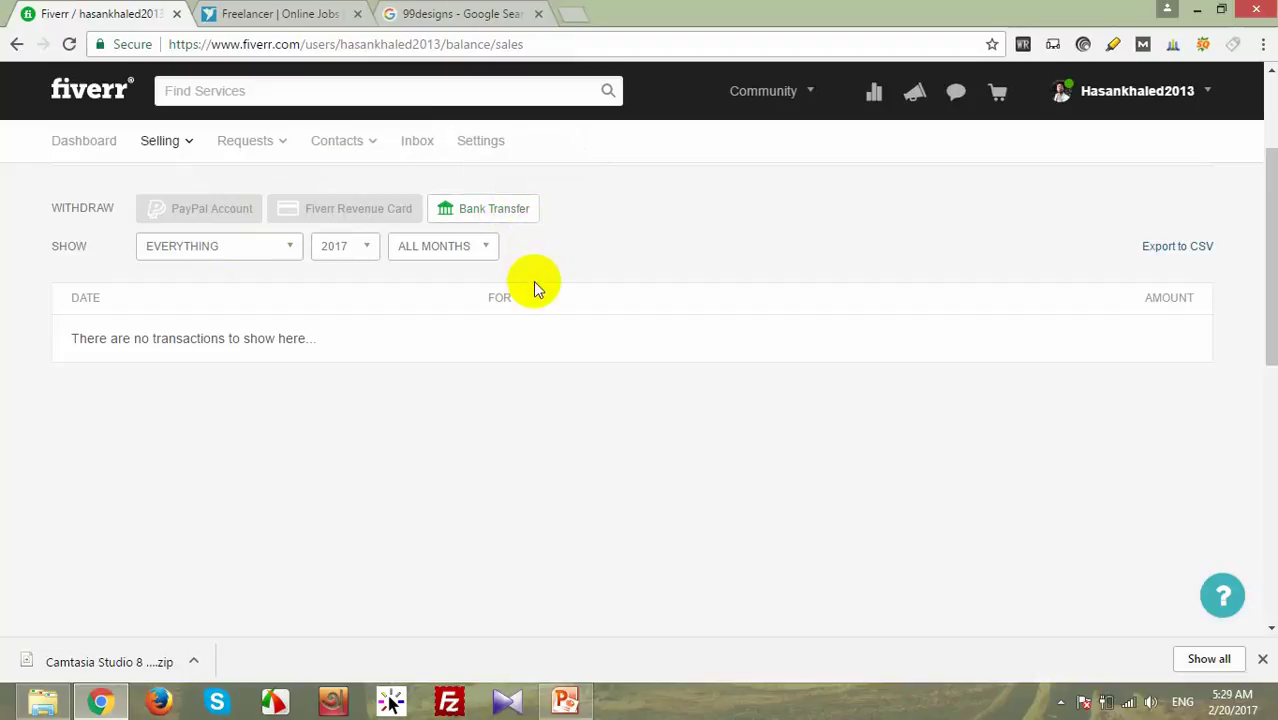
# Step: Look through the transaction type options, filter the transactions by Withdrawn, and check the available years
pyautogui.click(247, 258)
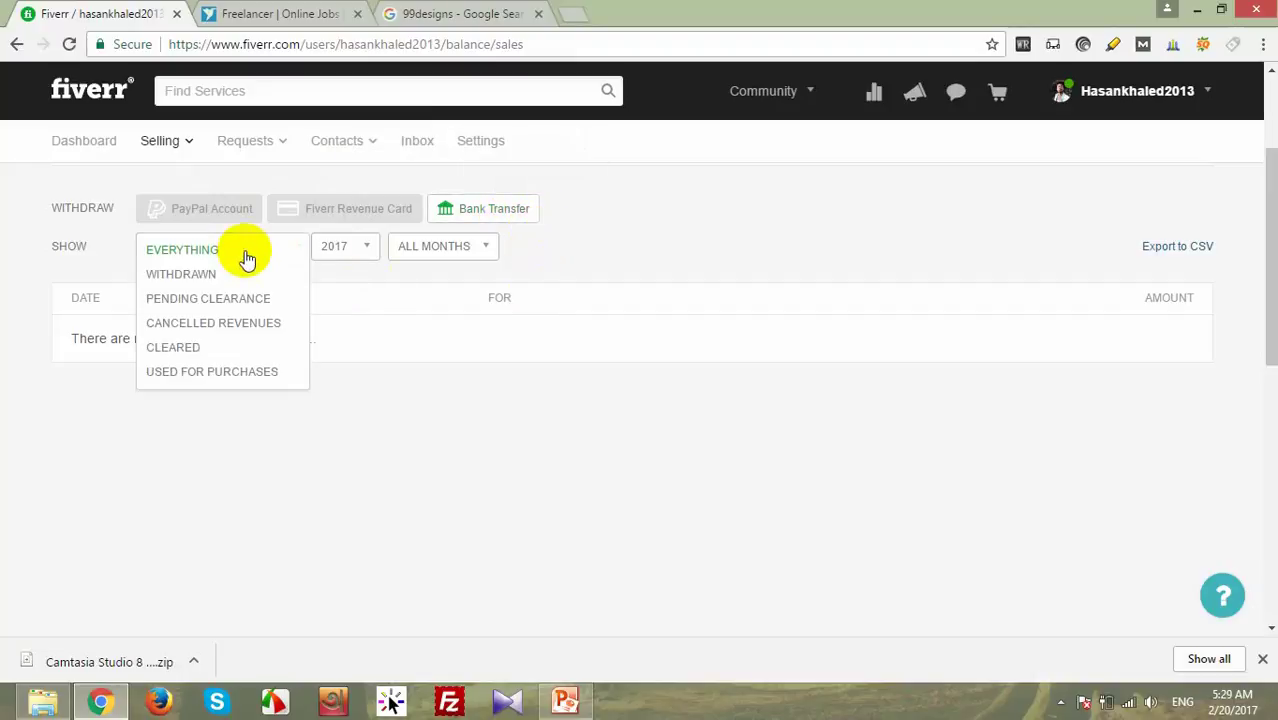
pyautogui.click(639, 248)
pyautogui.click(249, 256)
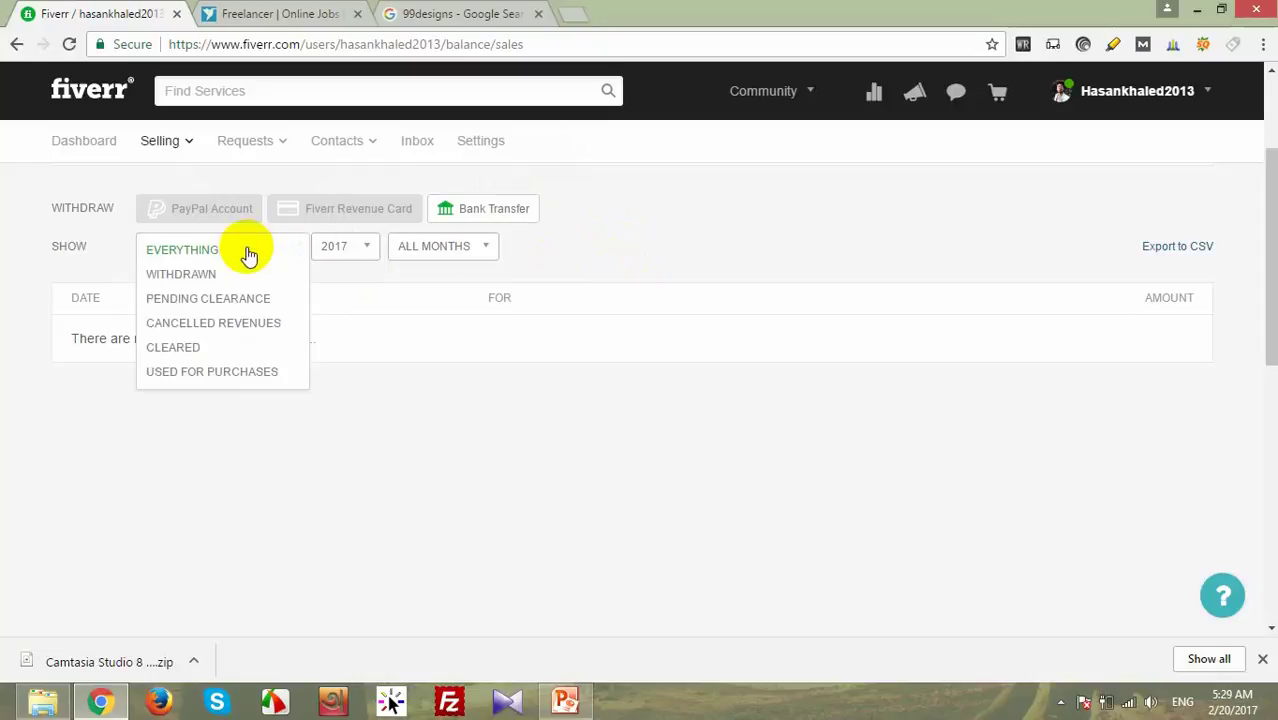
pyautogui.click(579, 240)
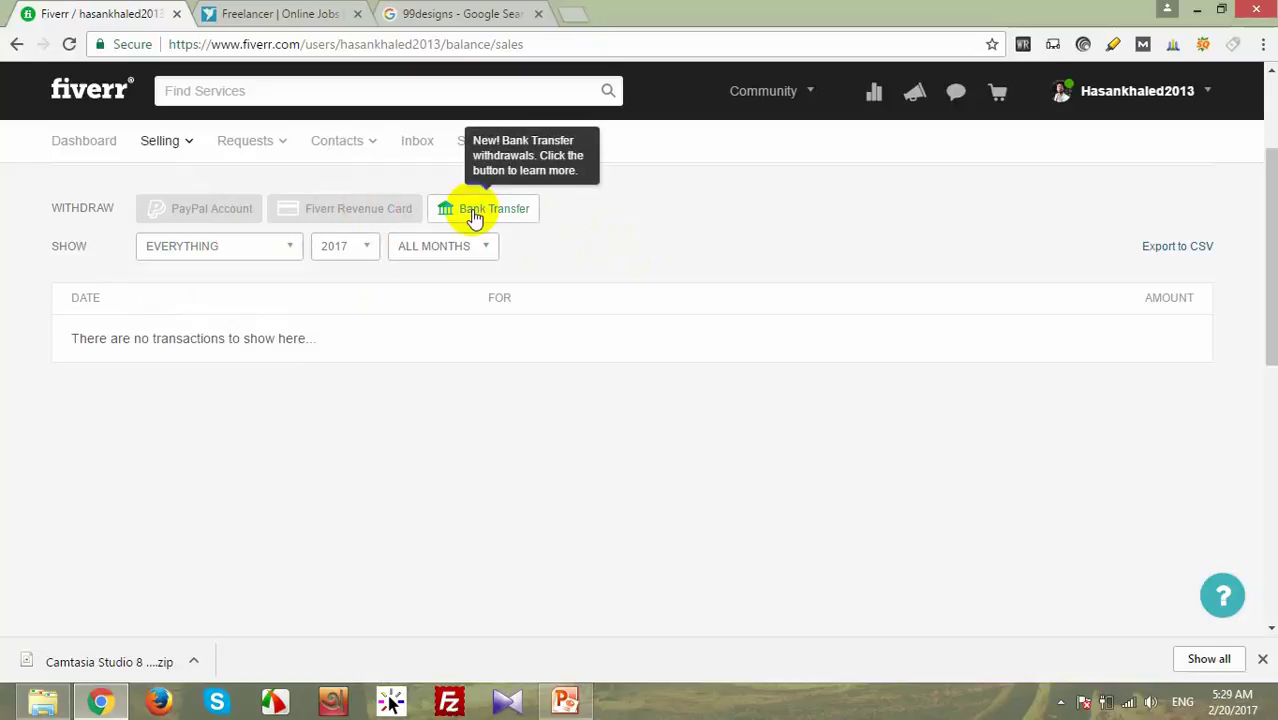
pyautogui.click(268, 248)
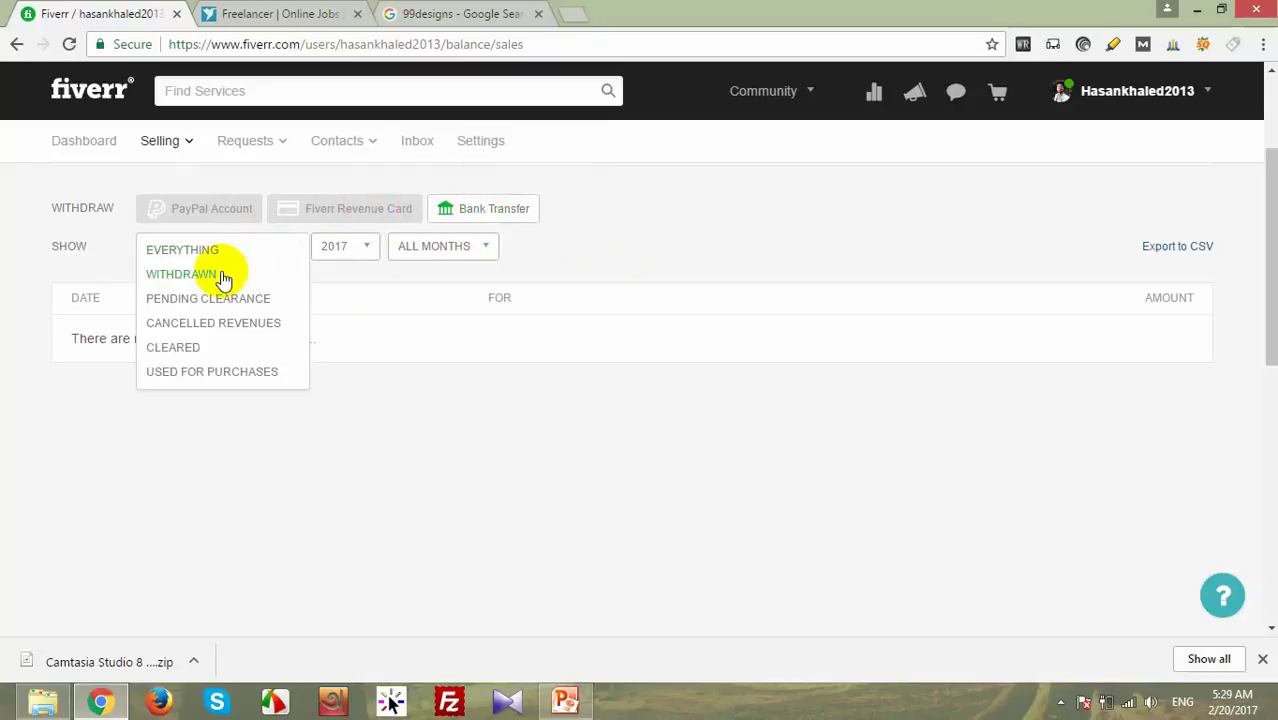
pyautogui.click(222, 275)
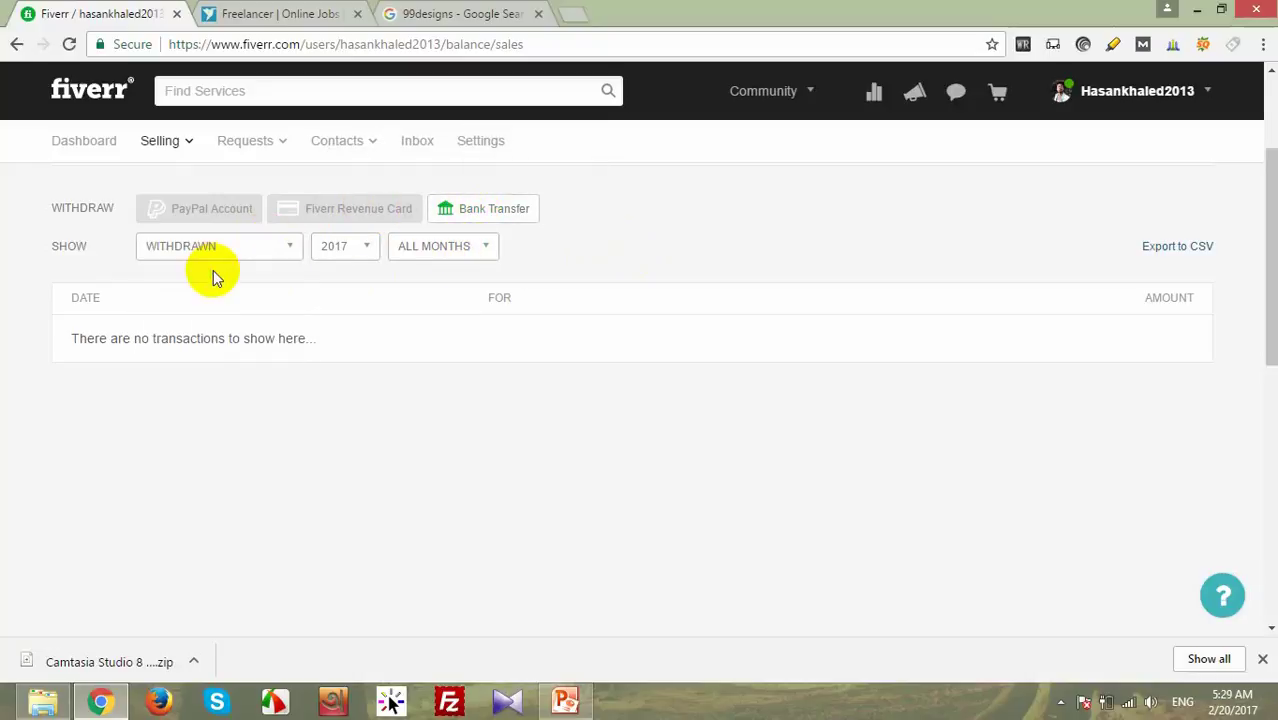
pyautogui.click(343, 252)
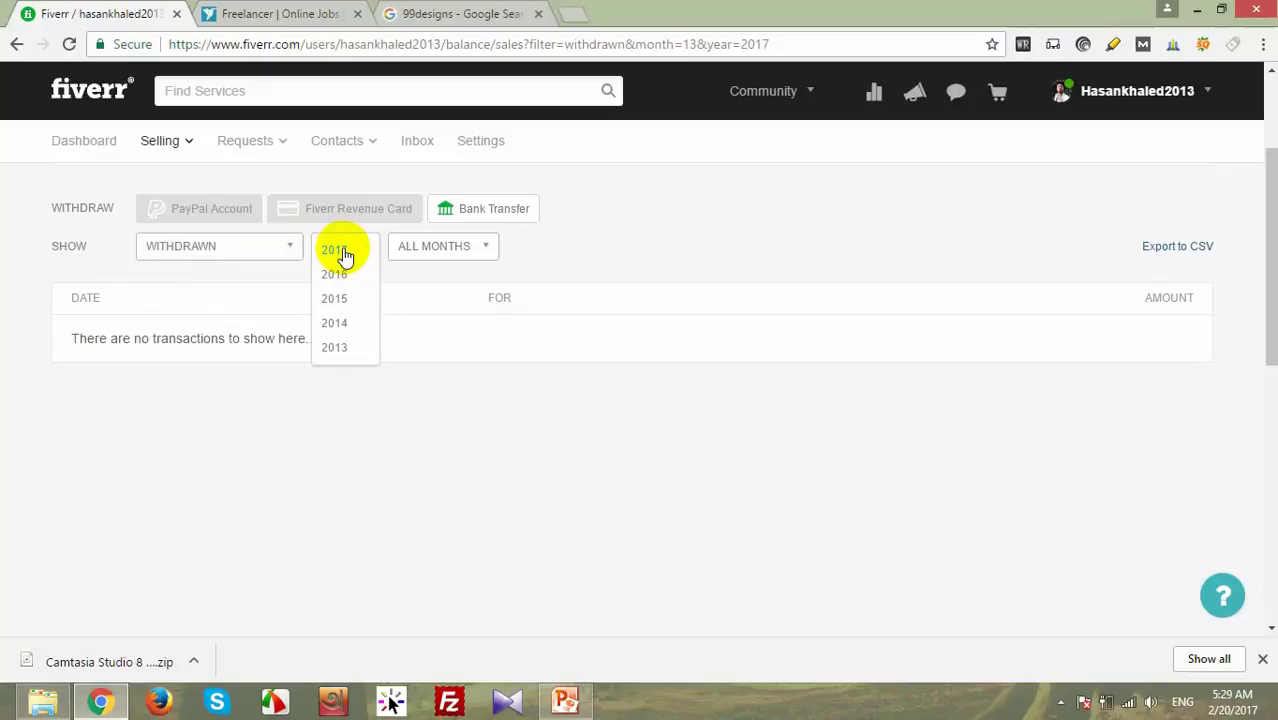
pyautogui.click(590, 278)
# Step: Examine the revenue summary, highlighting the active orders label and the amount available for withdrawal
pyautogui.scroll(1, 600, 312)
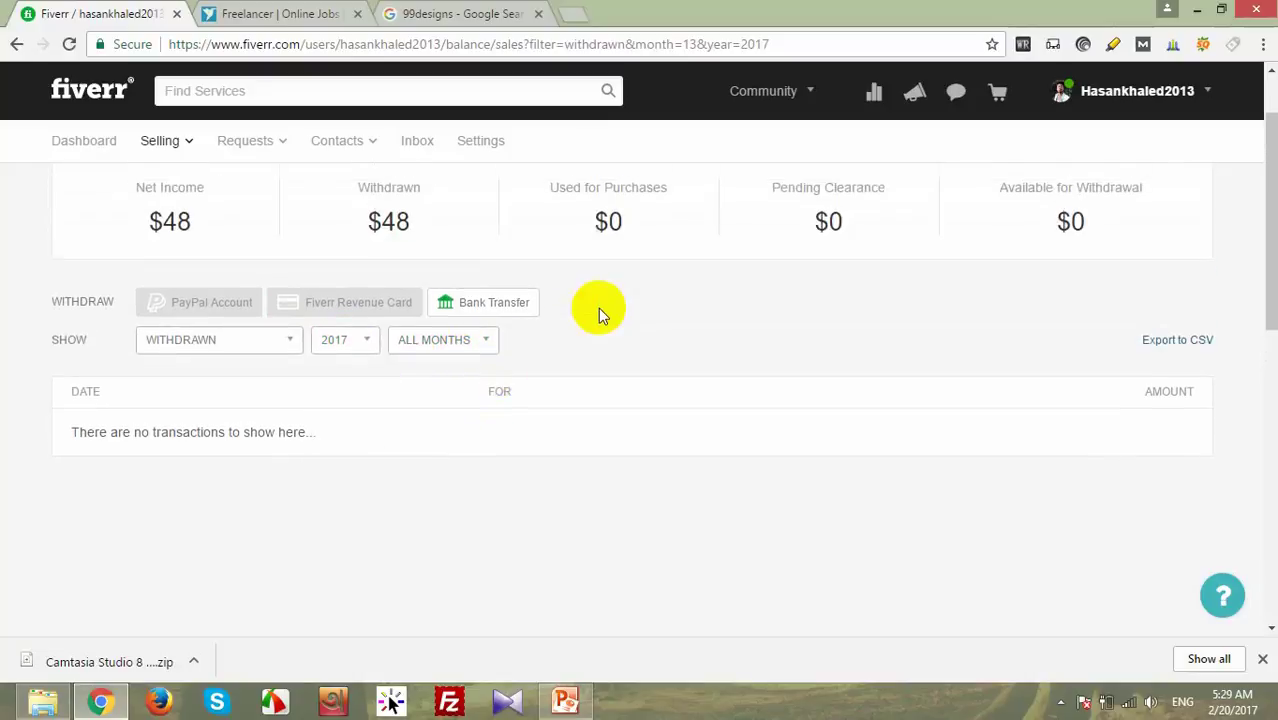
pyautogui.scroll(1, 500, 300)
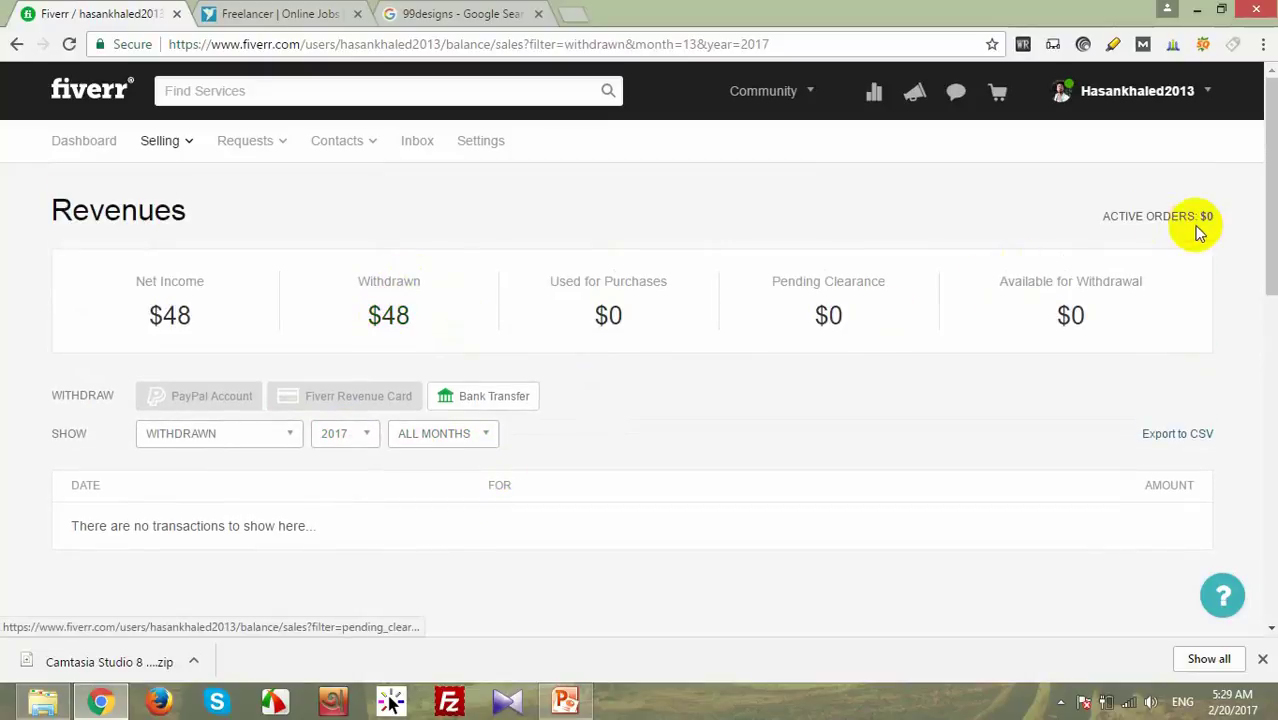
pyautogui.moveTo(1102, 216)
pyautogui.mouseDown()
pyautogui.moveTo(1212, 217)
pyautogui.moveTo(1100, 222)
pyautogui.mouseUp()
pyautogui.click(1163, 234)
pyautogui.click(1030, 288)
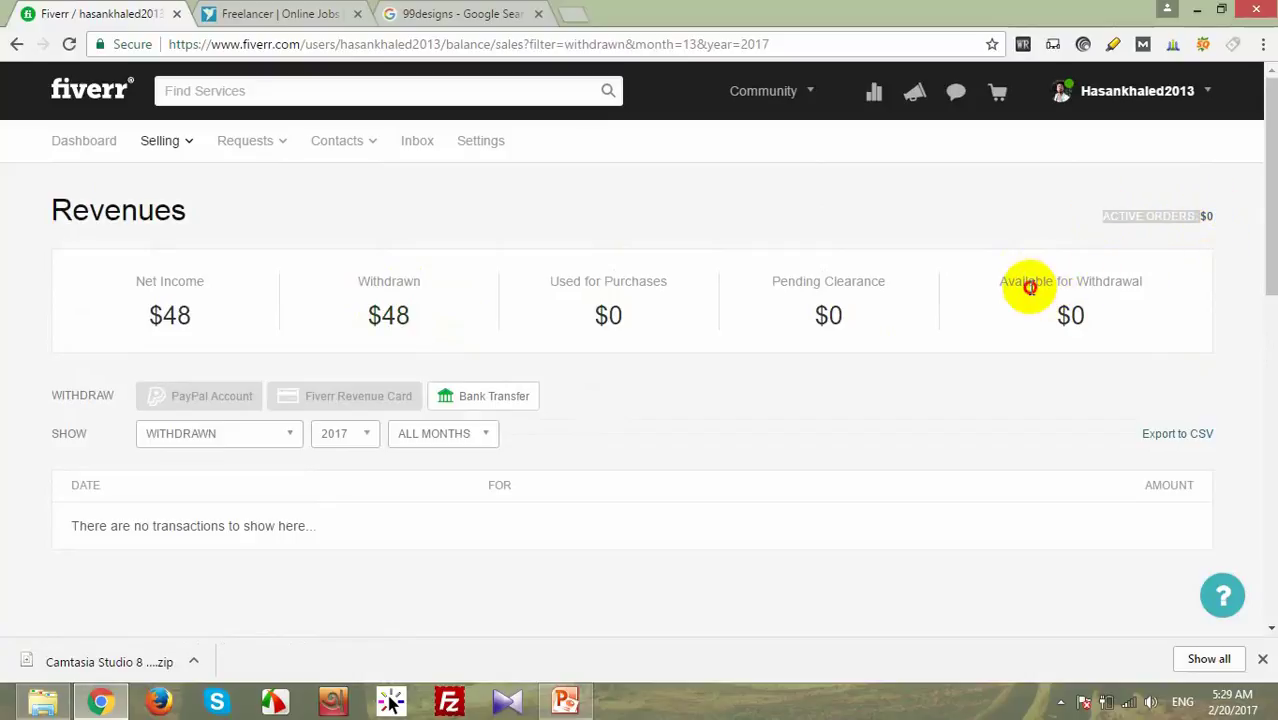
pyautogui.moveTo(1030, 288); pyautogui.dragTo(1141, 277)
pyautogui.click(1070, 315)
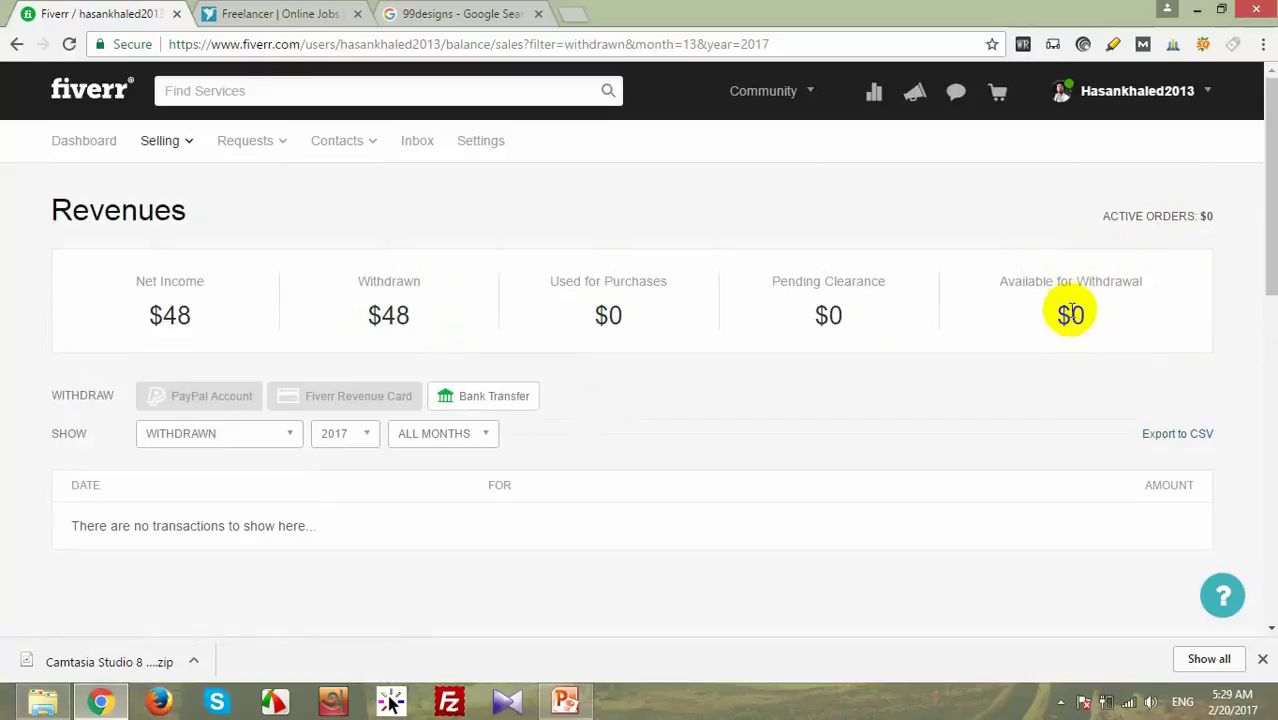
pyautogui.moveTo(1050, 314); pyautogui.dragTo(1028, 362)
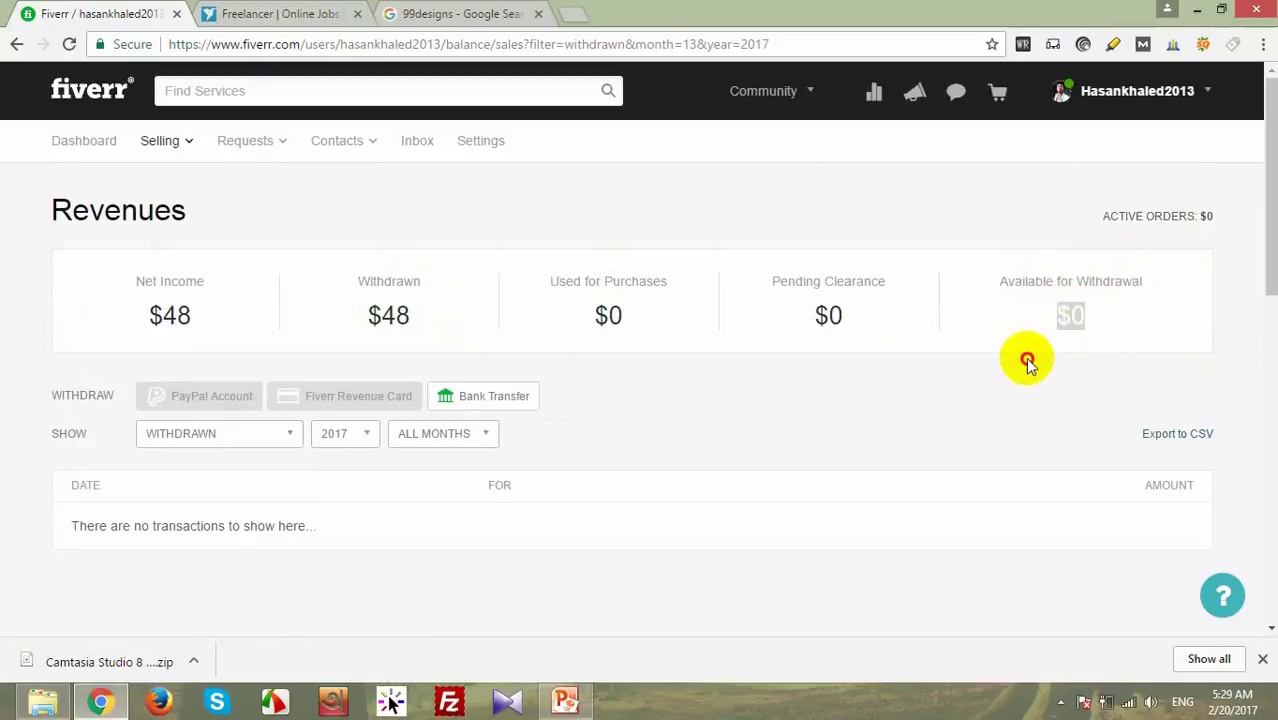
pyautogui.scroll(-1, 685, 409)
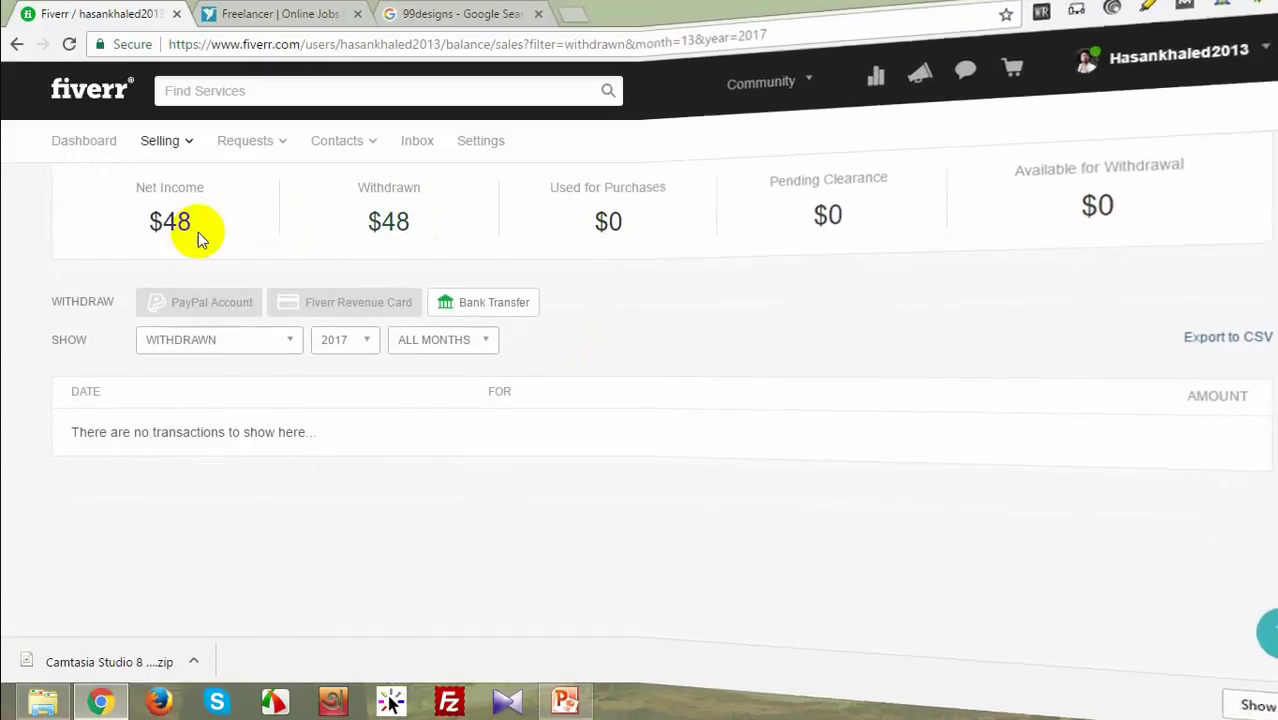